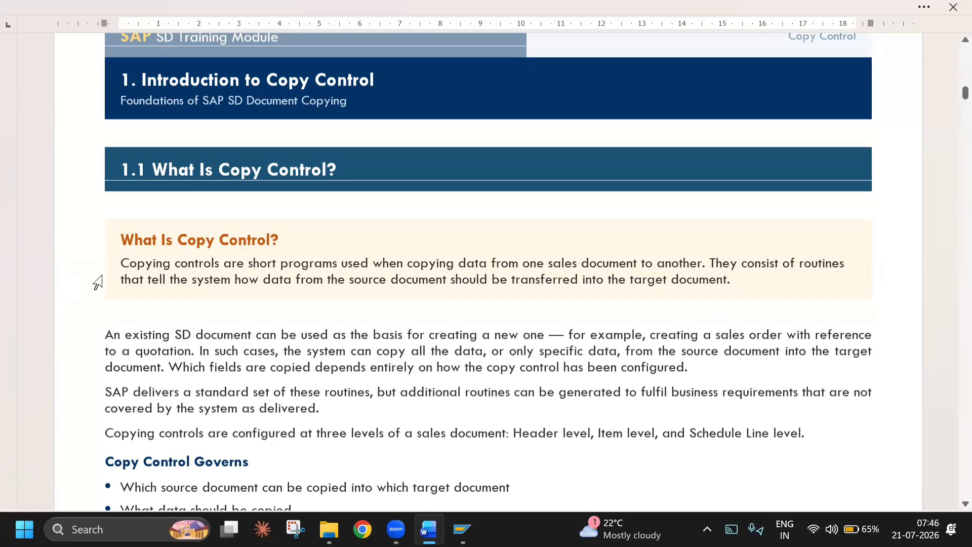
# Step: Highlight the words Header, Item and Schedule Line in the copy control levels sentence
pyautogui.click(143, 313)
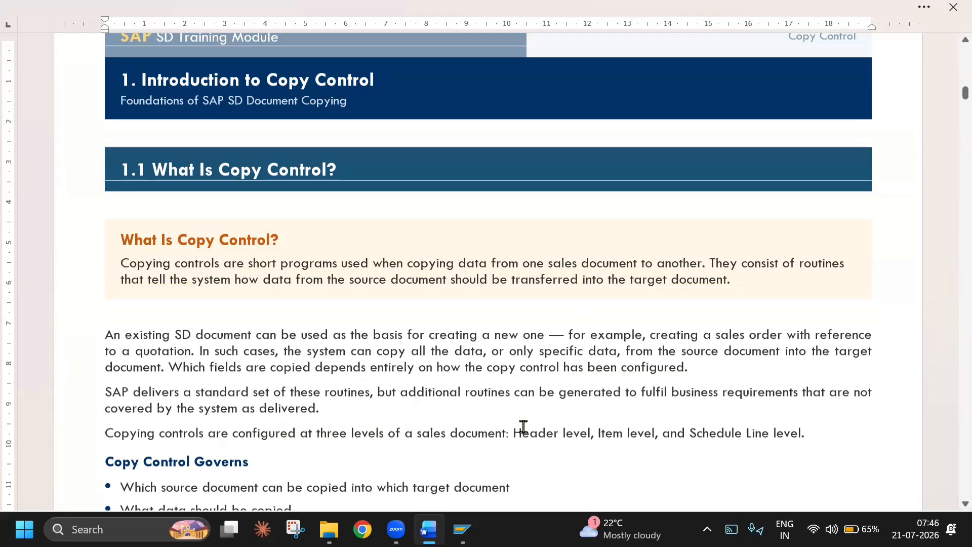
pyautogui.moveTo(527, 430); pyautogui.dragTo(566, 429)
pyautogui.doubleClick(604, 430)
pyautogui.doubleClick(723, 432)
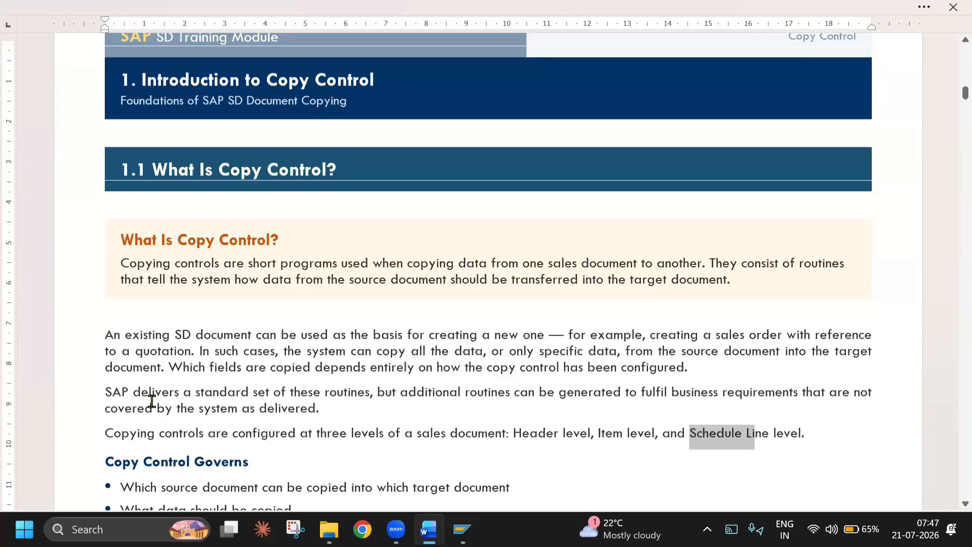
# Step: Scroll down to the ABC Enterprises Ltd business scenario and clear the highlighting
pyautogui.scroll(-2, 152, 401)
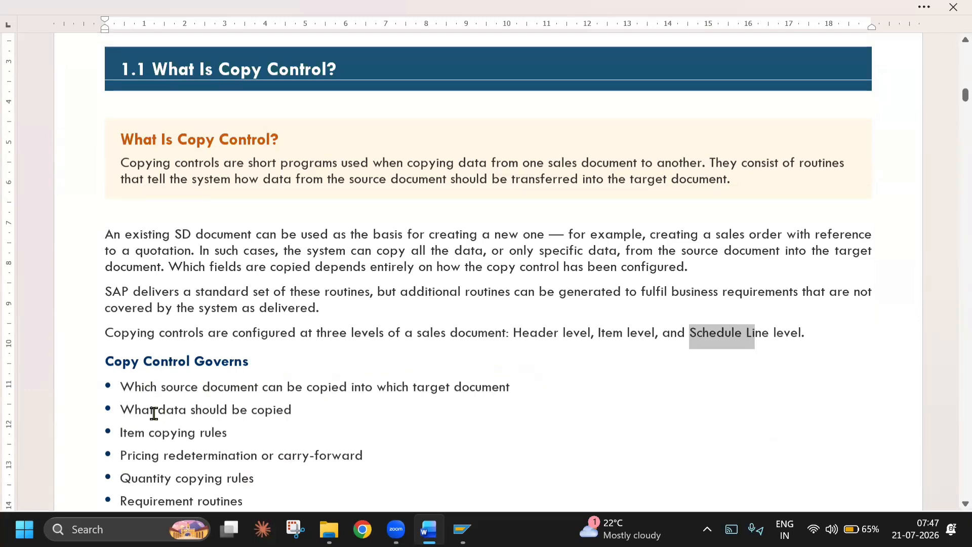
pyautogui.scroll(-2, 306, 419)
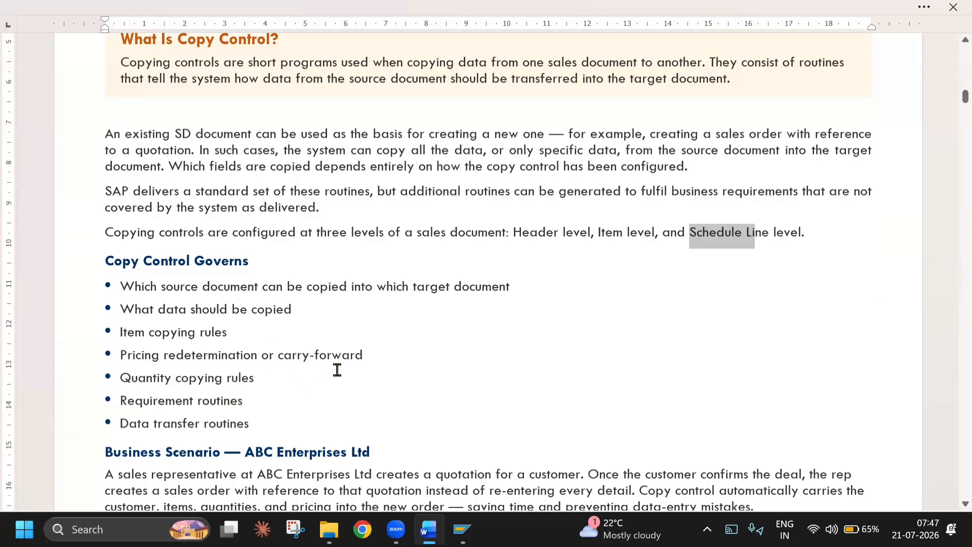
pyautogui.scroll(-3, 338, 369)
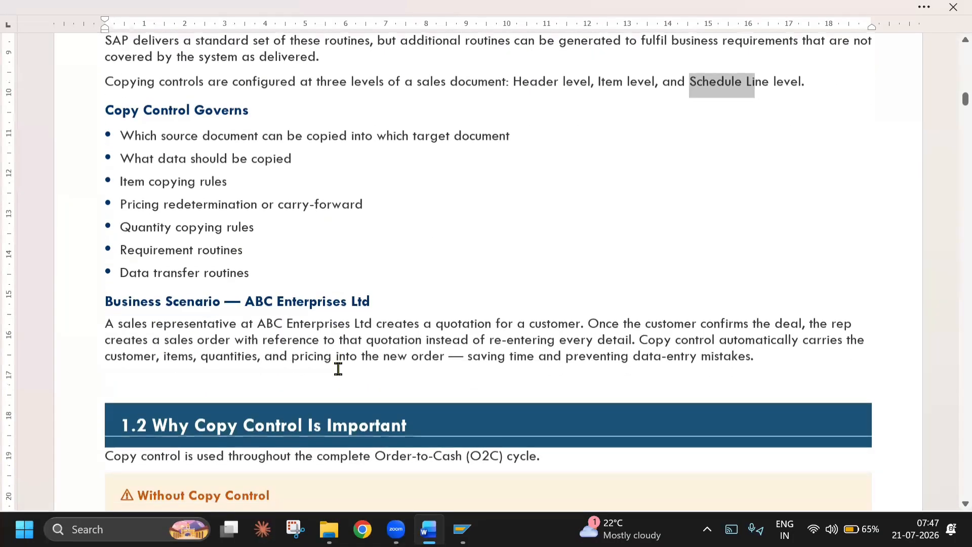
pyautogui.click(199, 384)
# Step: Delete the blank line above heading 1.2, then review section 1.2 to the end of page 3
pyautogui.press('Delete')
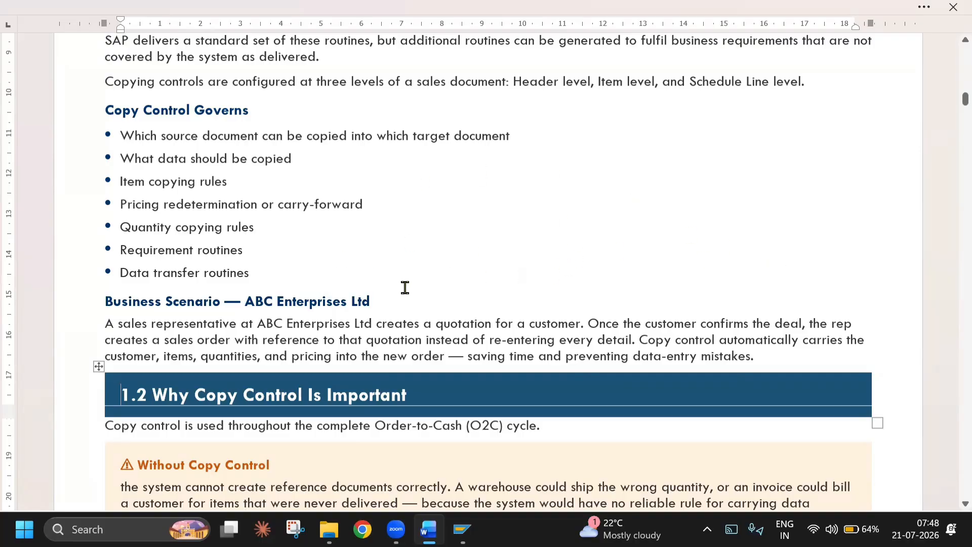
pyautogui.scroll(-2, 404, 287)
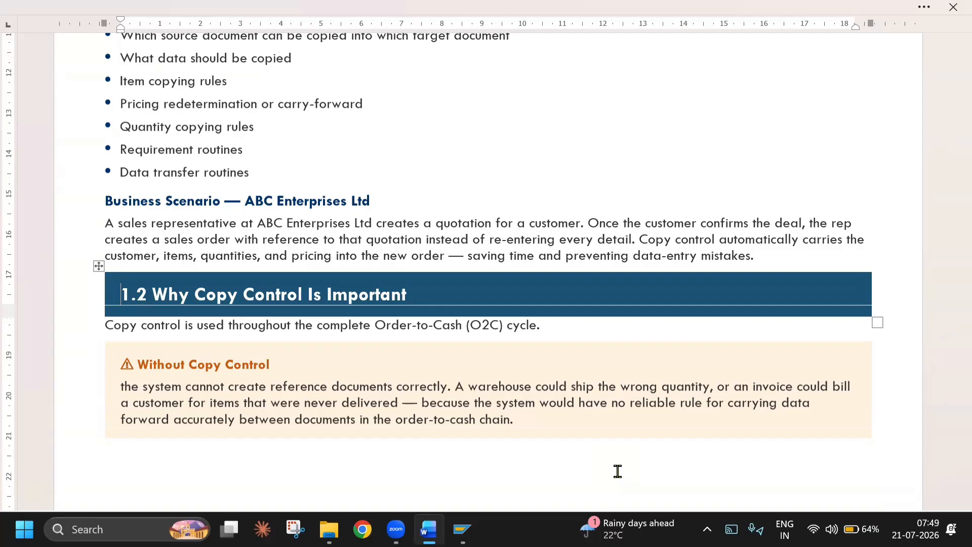
pyautogui.scroll(-10, 618, 473)
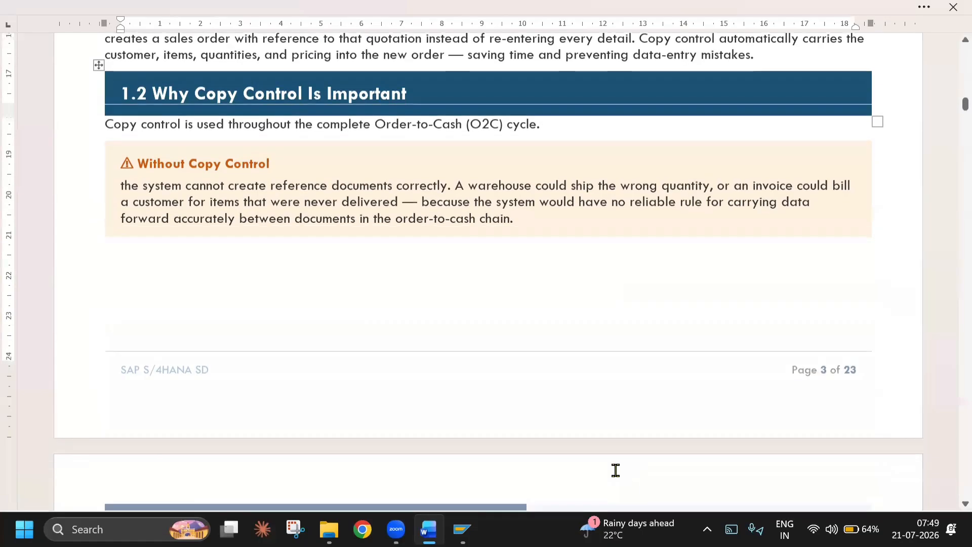
# Step: Check the Quotation, Billing, Returns and Release Order cells of the source/target table, then reach section 2.1
pyautogui.scroll(-2, 321, 375)
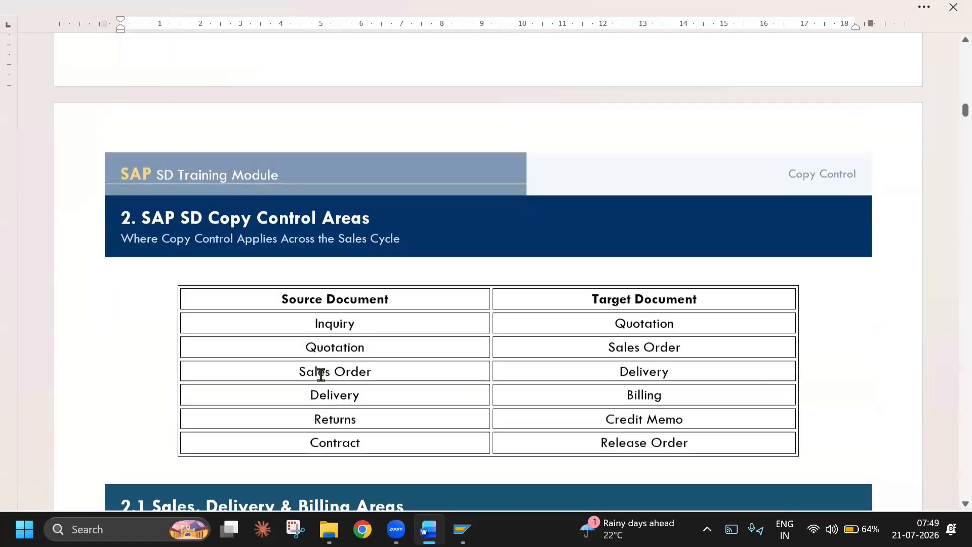
pyautogui.click(338, 322)
pyautogui.click(350, 347)
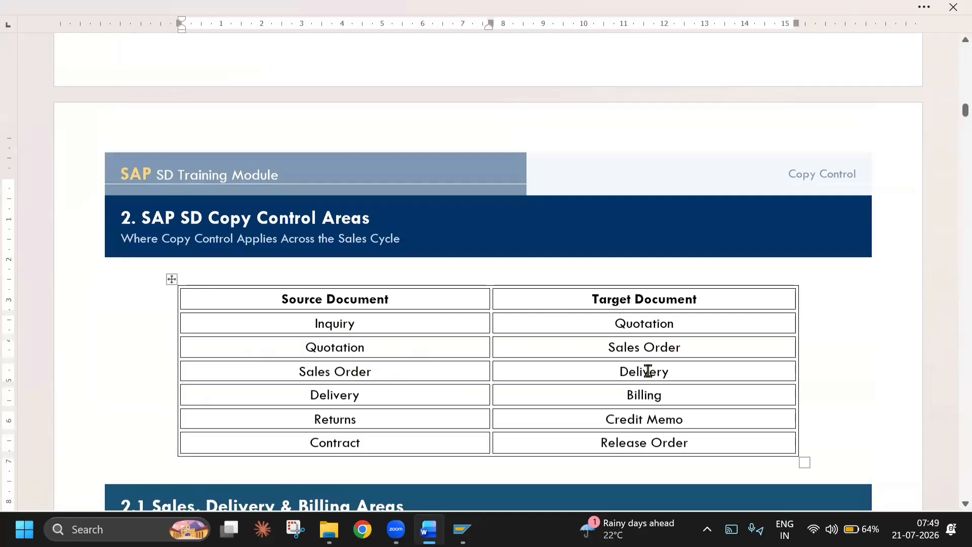
pyautogui.click(640, 394)
pyautogui.click(354, 411)
pyautogui.click(642, 436)
pyautogui.scroll(-7, 462, 360)
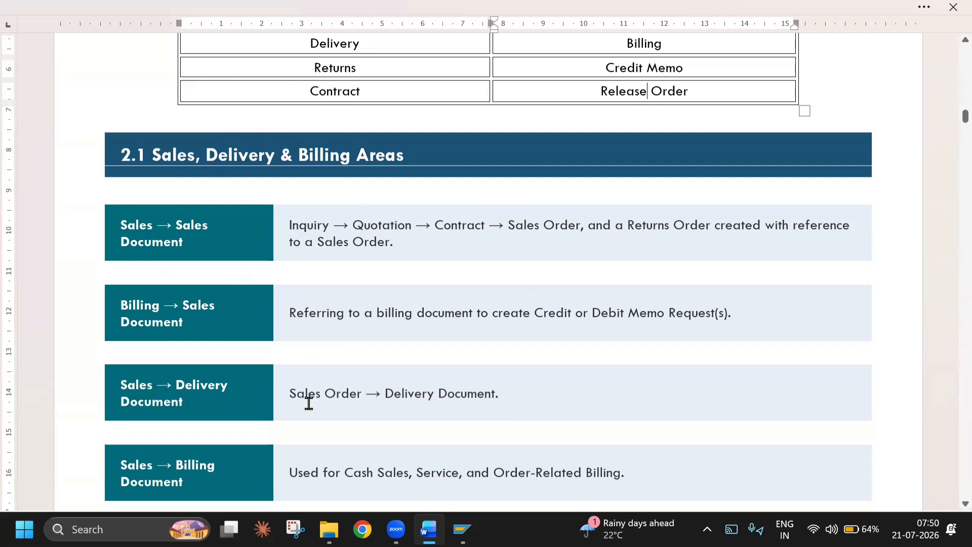
# Step: Scroll past the 2.1 copy control rows to the 2.2 Main Components & Transaction Codes table
pyautogui.scroll(-1, 243, 416)
pyautogui.scroll(-3, 243, 416)
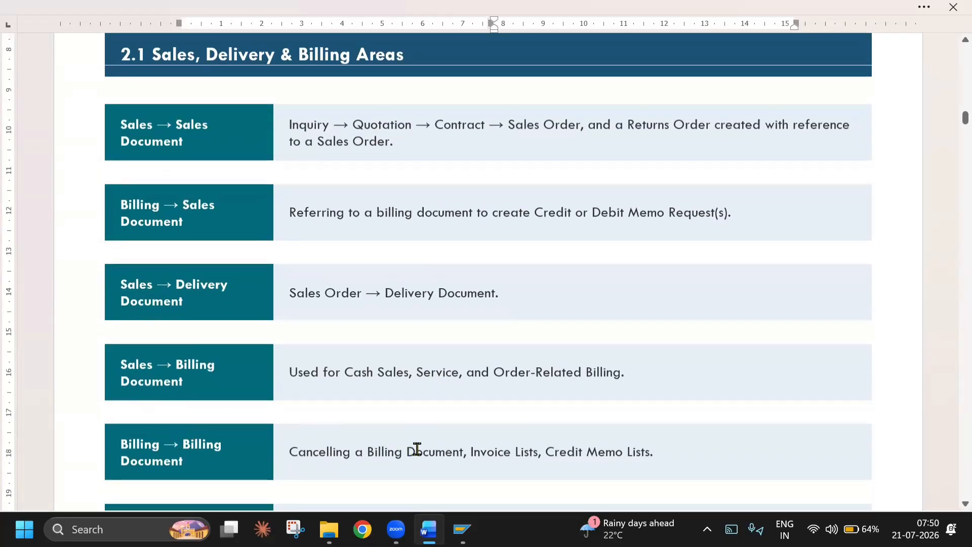
pyautogui.scroll(-4, 405, 445)
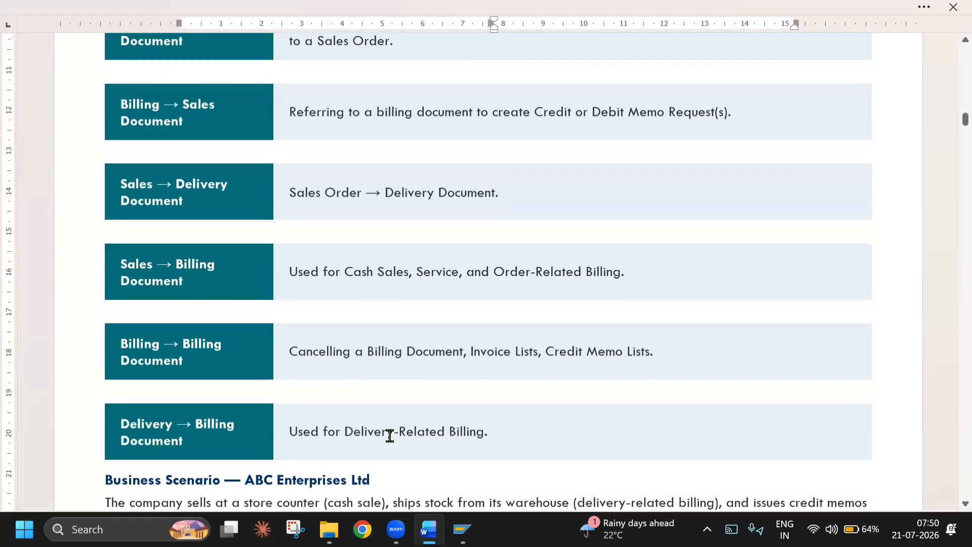
pyautogui.scroll(8, 272, 405)
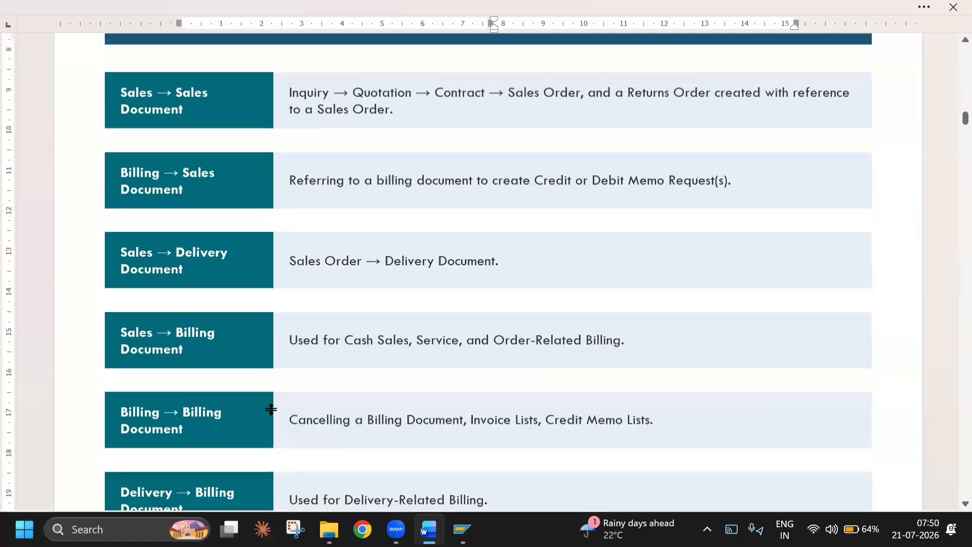
pyautogui.scroll(-5, 271, 405)
pyautogui.scroll(-3, 271, 405)
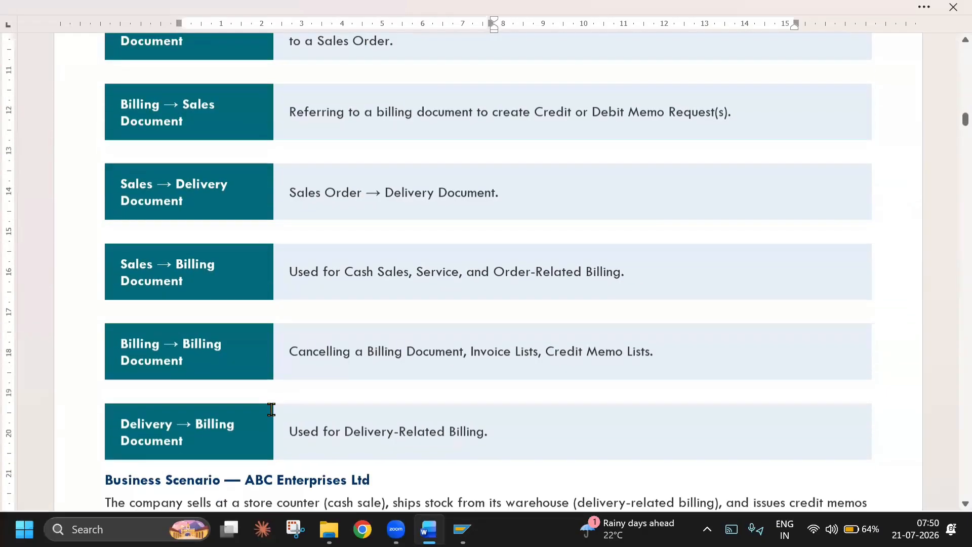
pyautogui.scroll(-4, 271, 409)
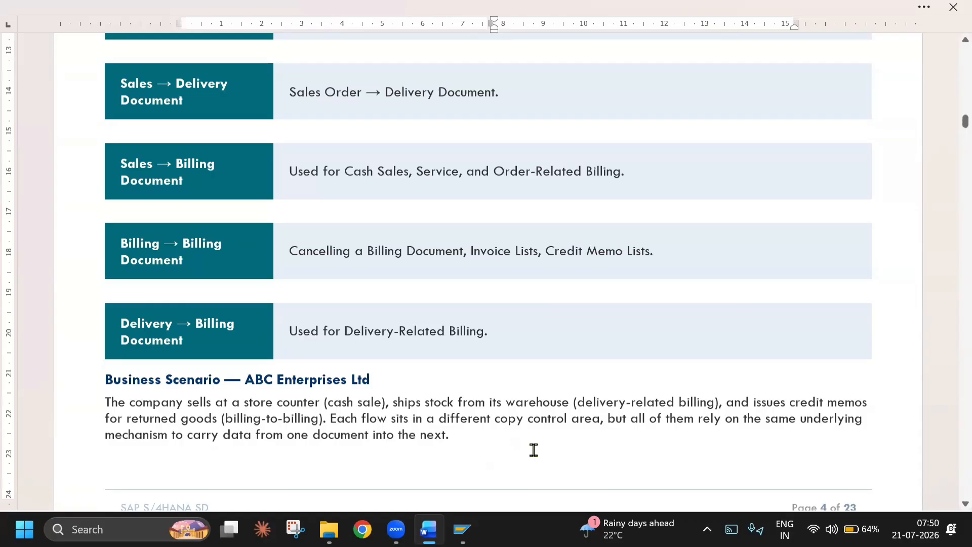
pyautogui.scroll(-10, 533, 450)
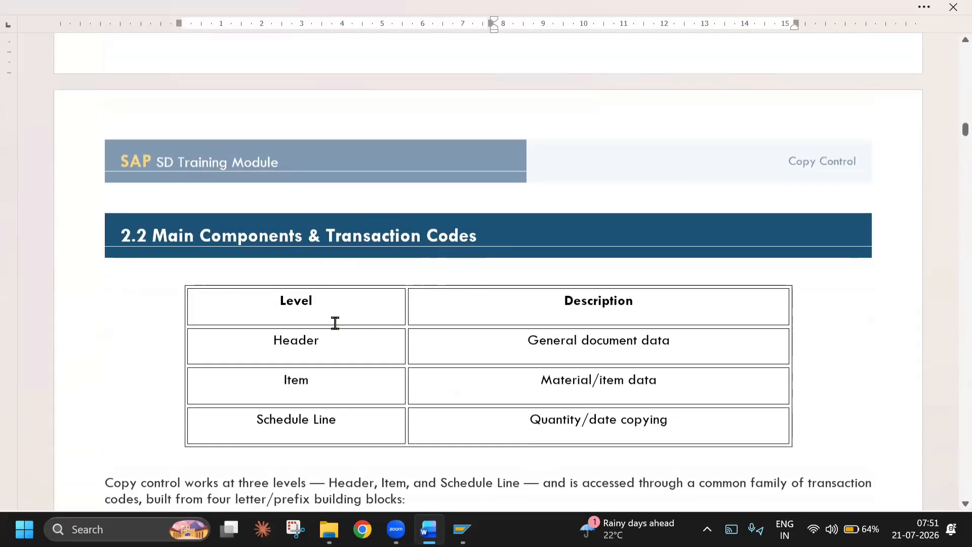
pyautogui.click(281, 348)
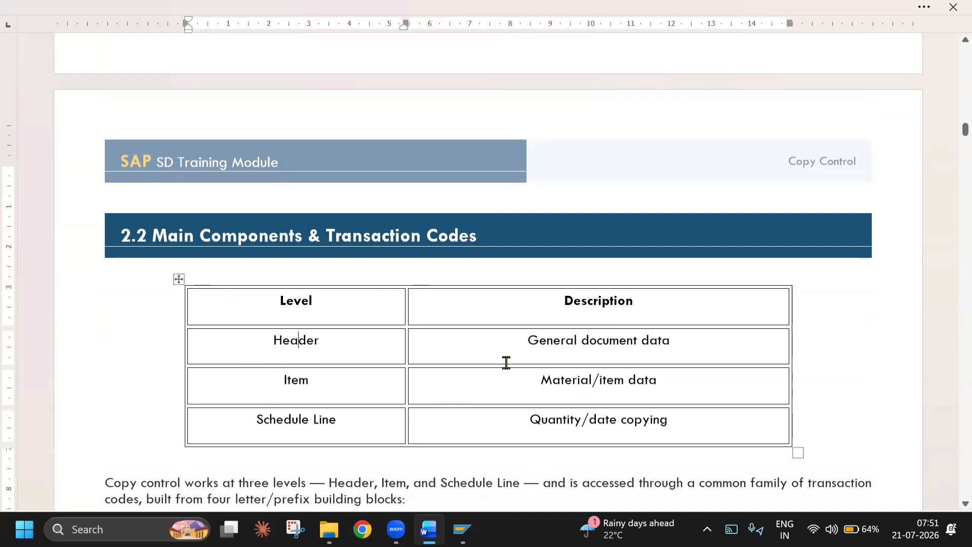
pyautogui.moveTo(533, 340); pyautogui.dragTo(718, 330)
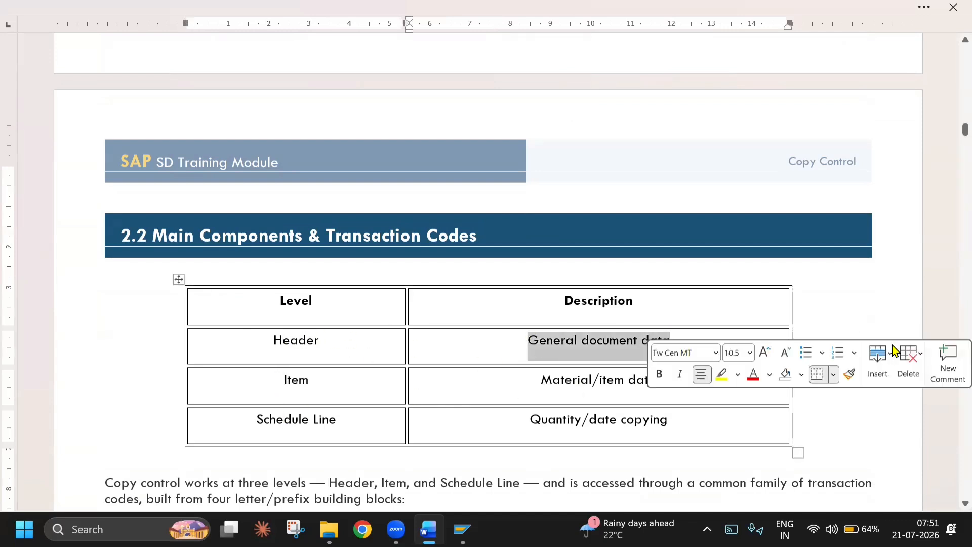
pyautogui.click(828, 293)
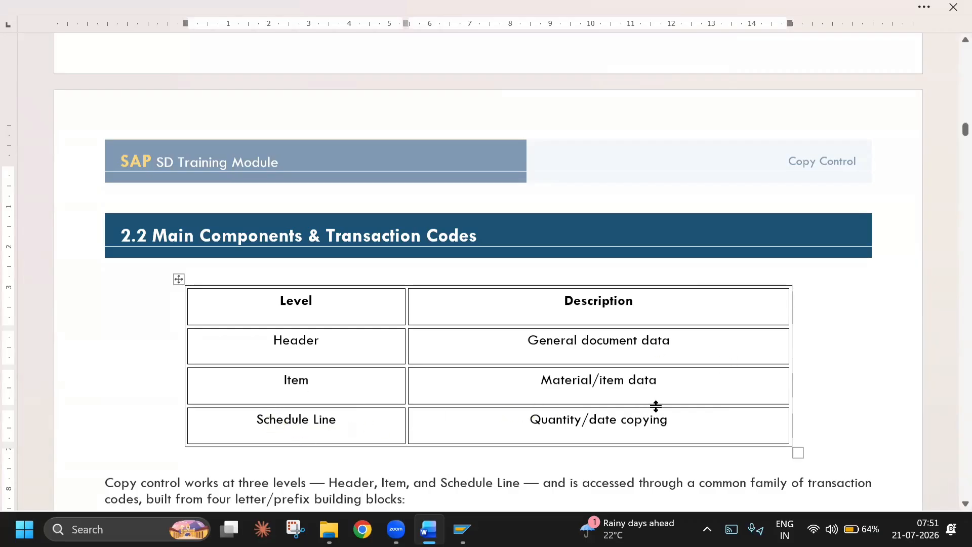
pyautogui.scroll(-2, 245, 430)
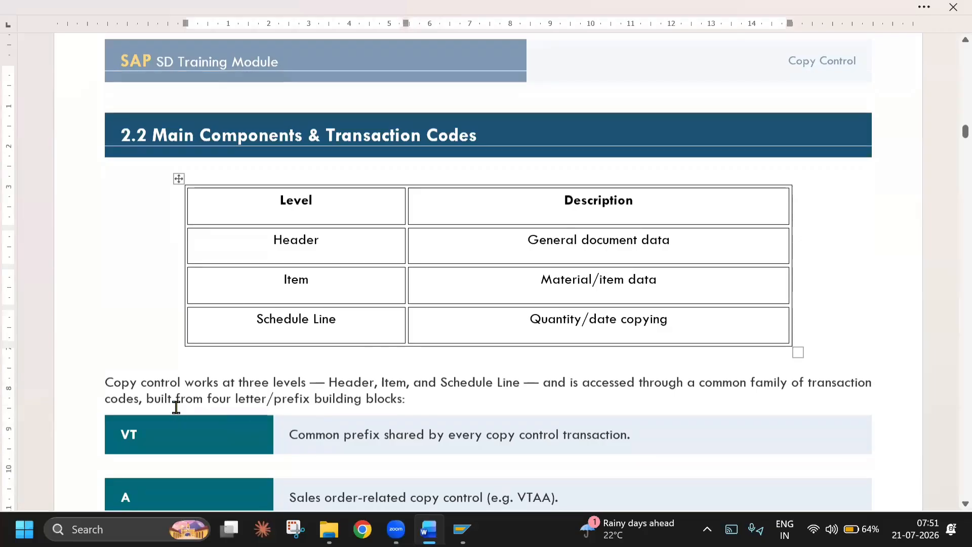
# Step: Place the cursor after the VT row's description, then show the L and F prefix rows
pyautogui.scroll(-2, 176, 405)
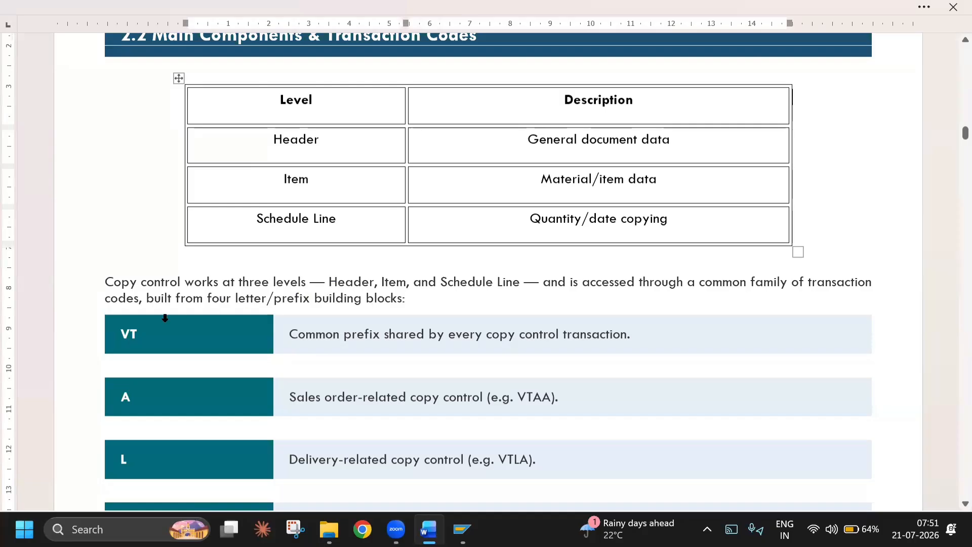
pyautogui.click(123, 335)
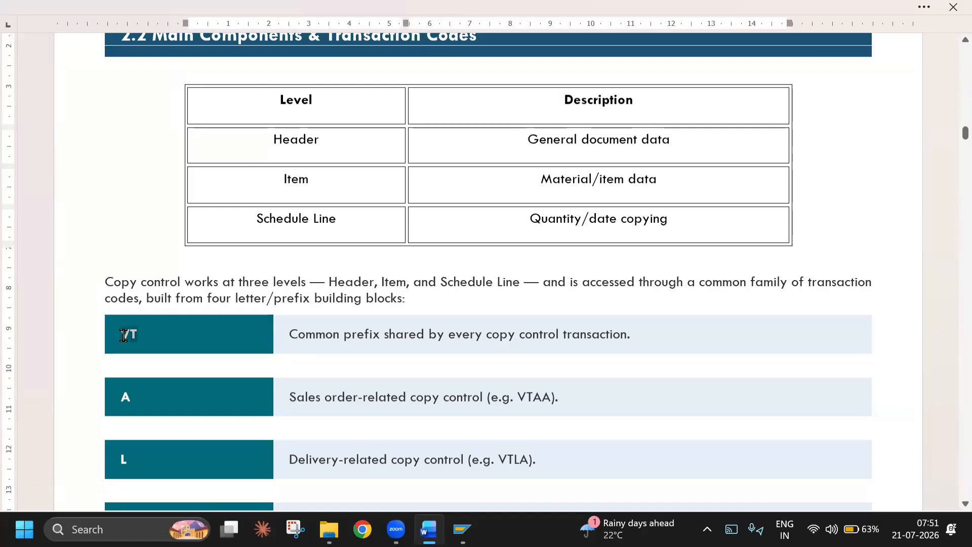
pyautogui.click(464, 338)
pyautogui.click(728, 342)
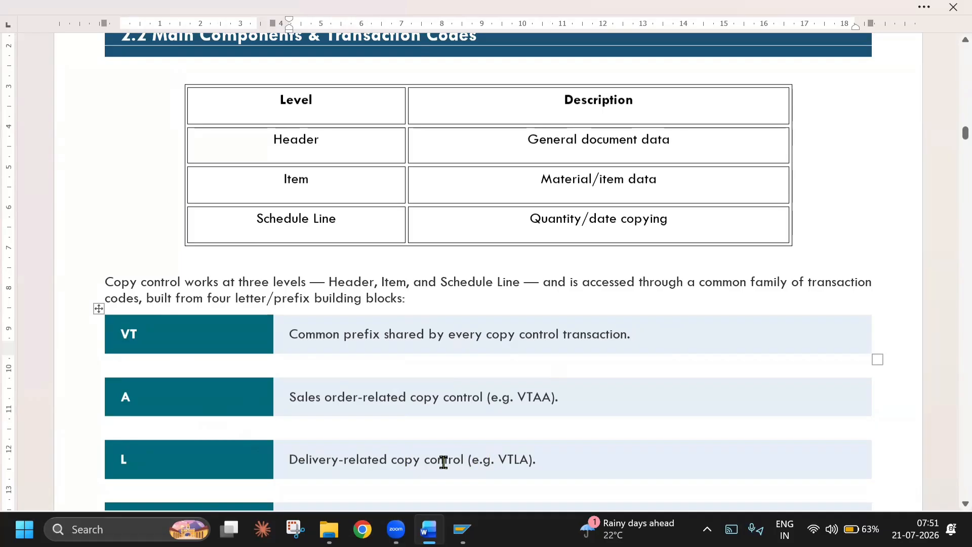
pyautogui.scroll(-3, 416, 464)
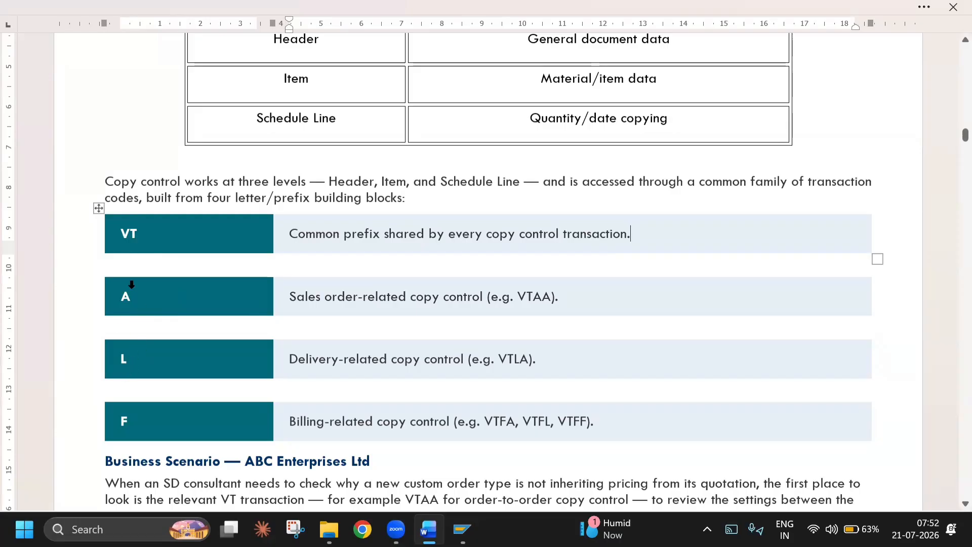
pyautogui.scroll(-3, 201, 403)
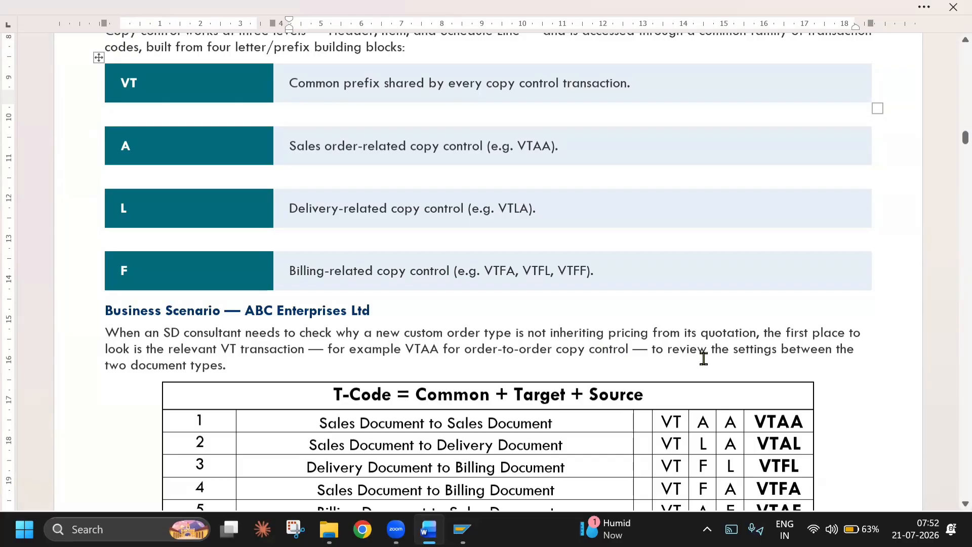
pyautogui.scroll(-4, 676, 389)
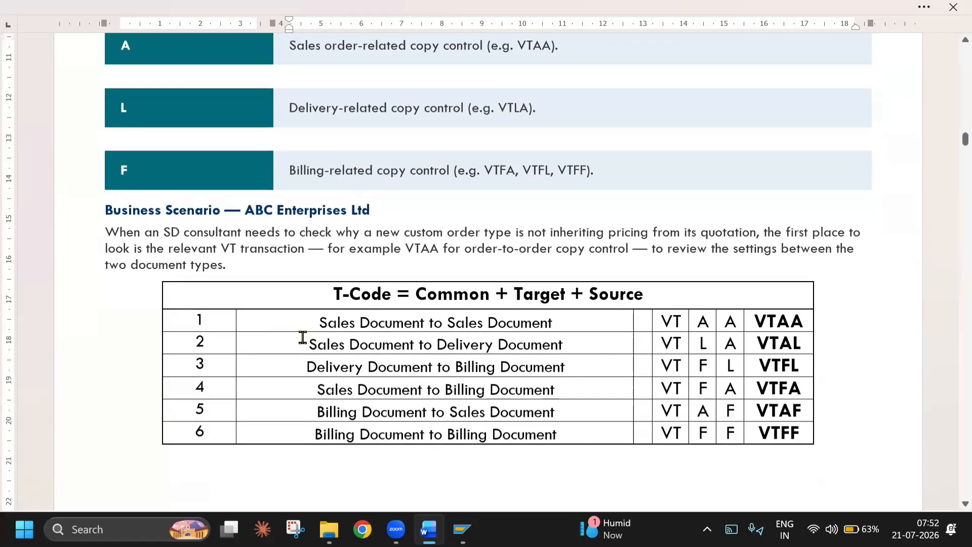
pyautogui.moveTo(412, 321); pyautogui.dragTo(586, 321)
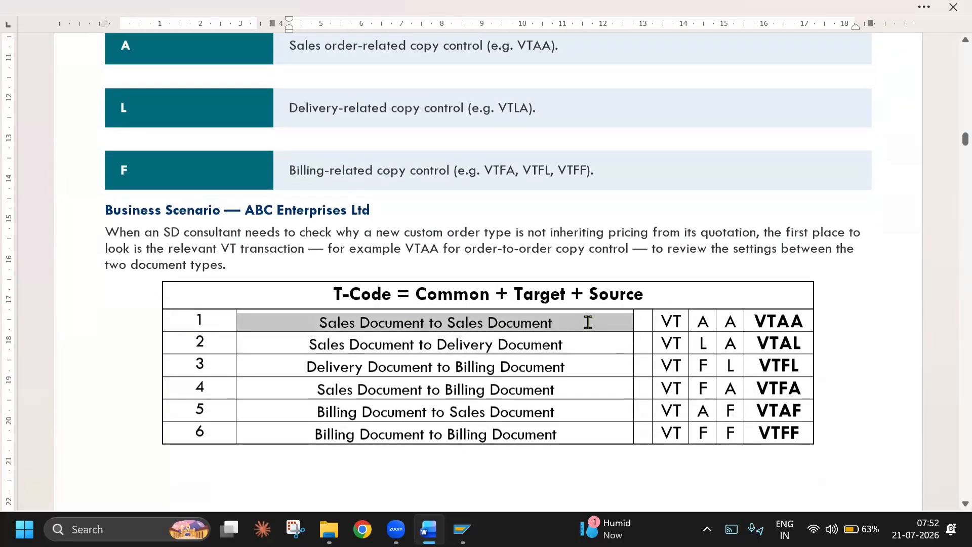
pyautogui.doubleClick(770, 321)
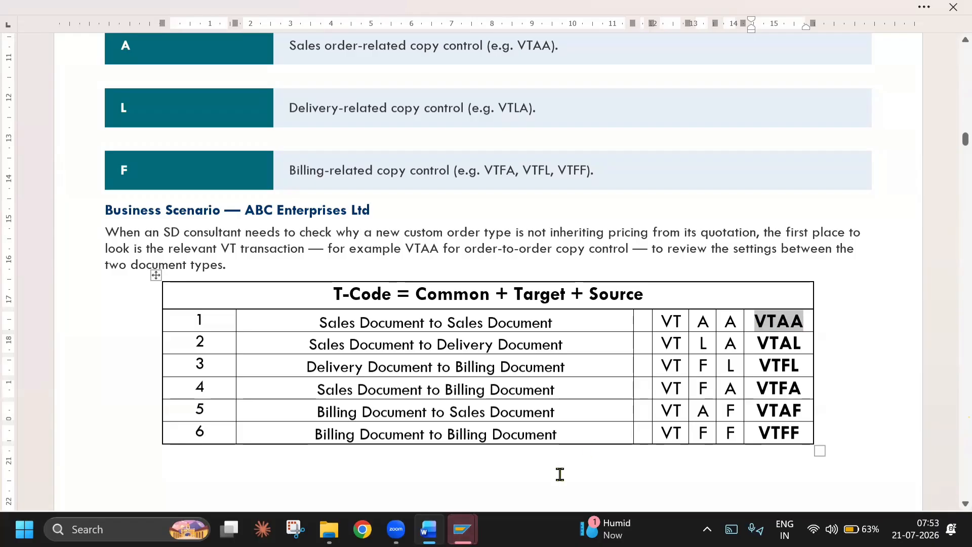
pyautogui.click(462, 529)
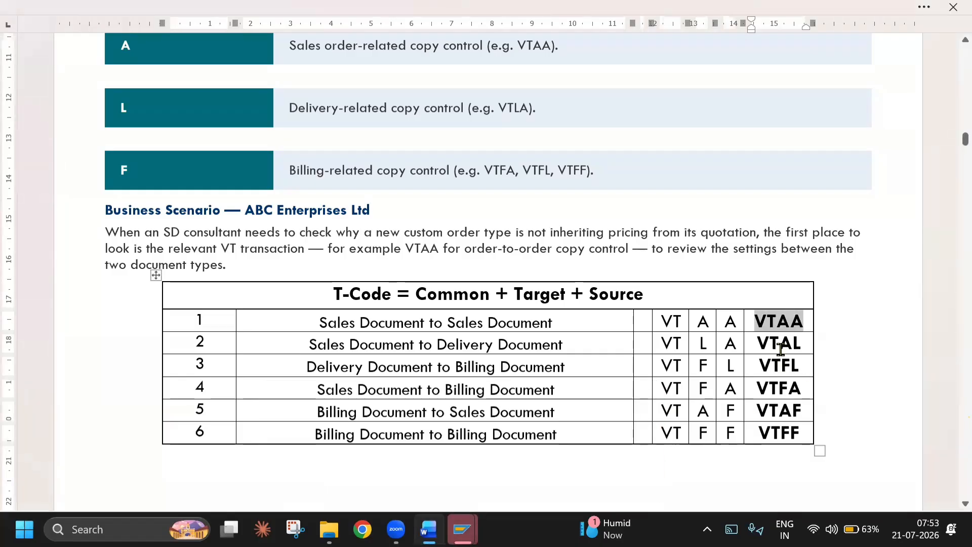
pyautogui.moveTo(785, 338); pyautogui.dragTo(789, 341)
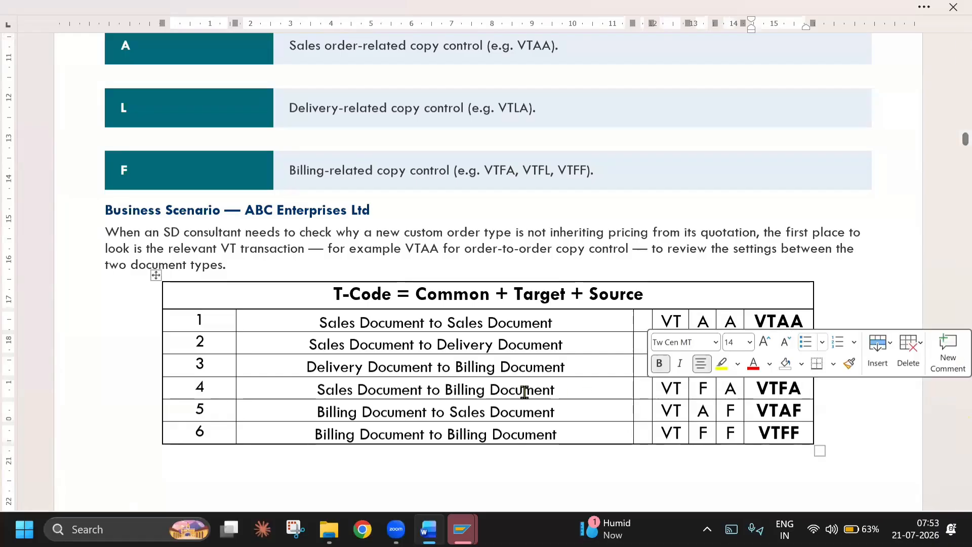
pyautogui.click(420, 366)
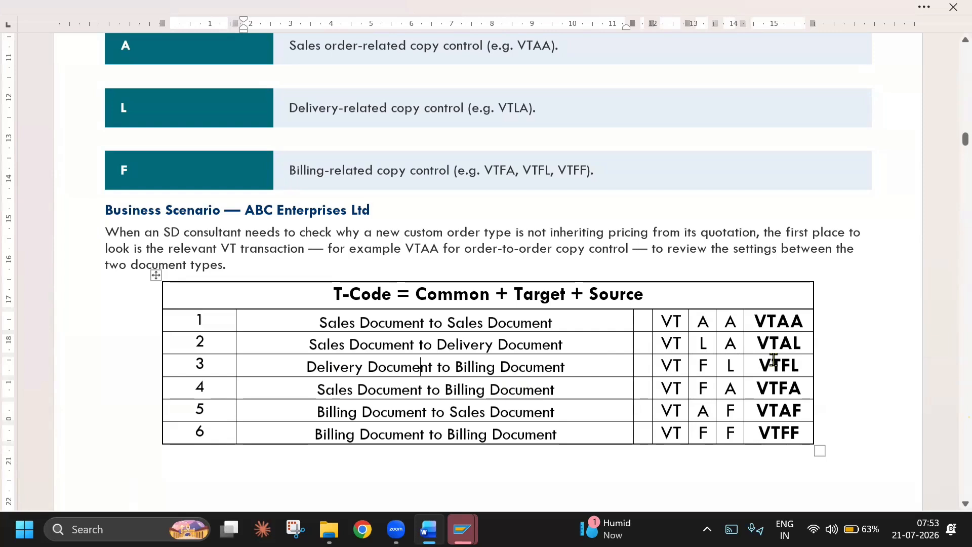
pyautogui.moveTo(789, 365); pyautogui.dragTo(780, 366)
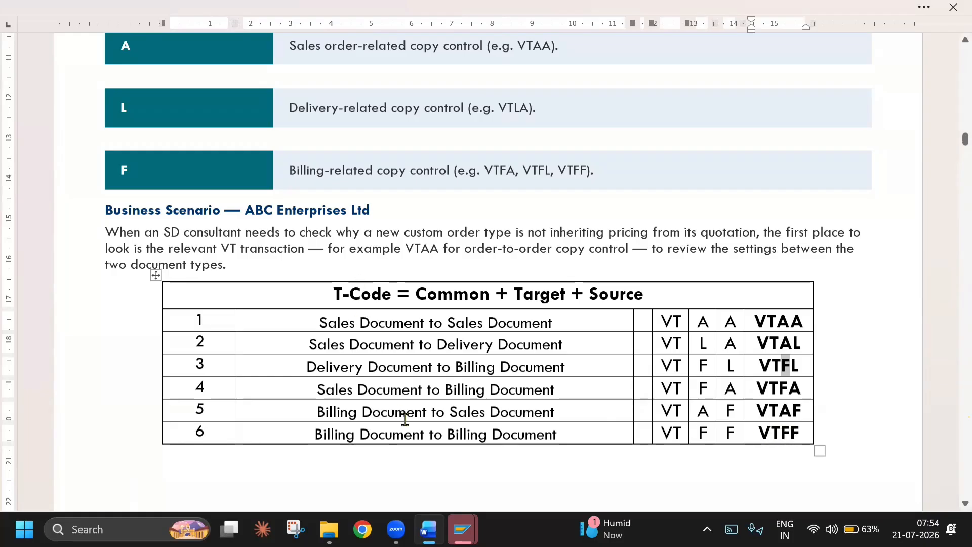
# Step: Scroll through section 3's quotation steps to Step 2 — Review the Auto-Filled Fields
pyautogui.scroll(-3, 530, 383)
pyautogui.scroll(-5, 531, 377)
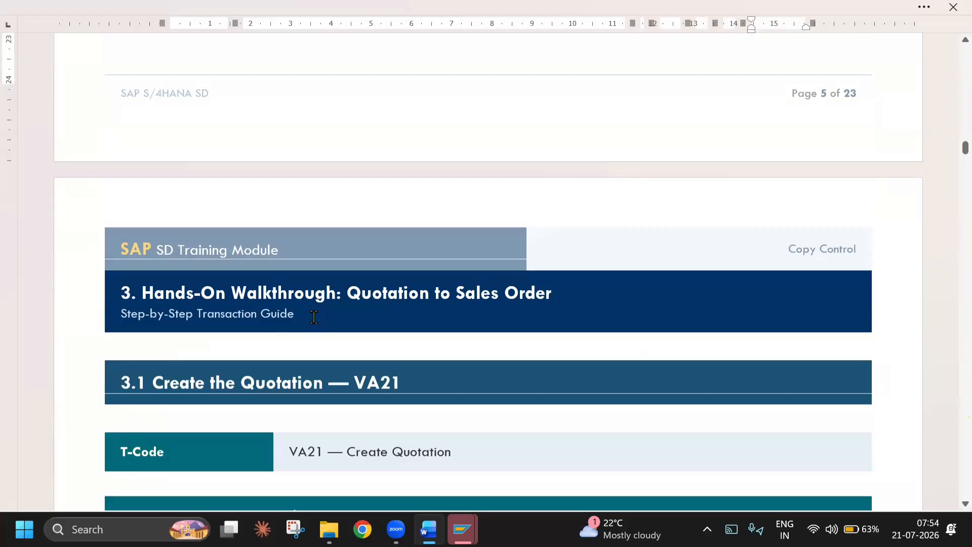
pyautogui.scroll(-1, 314, 317)
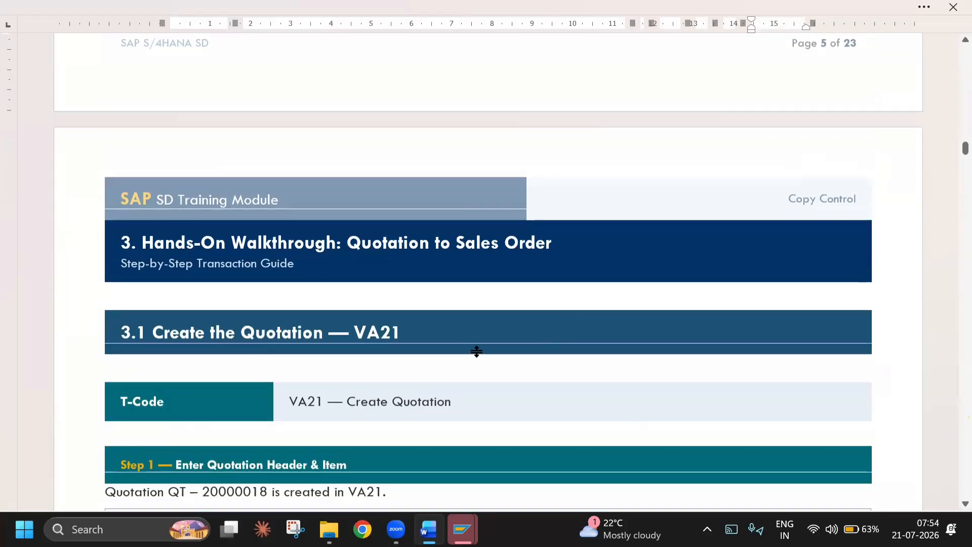
pyautogui.scroll(-2, 403, 360)
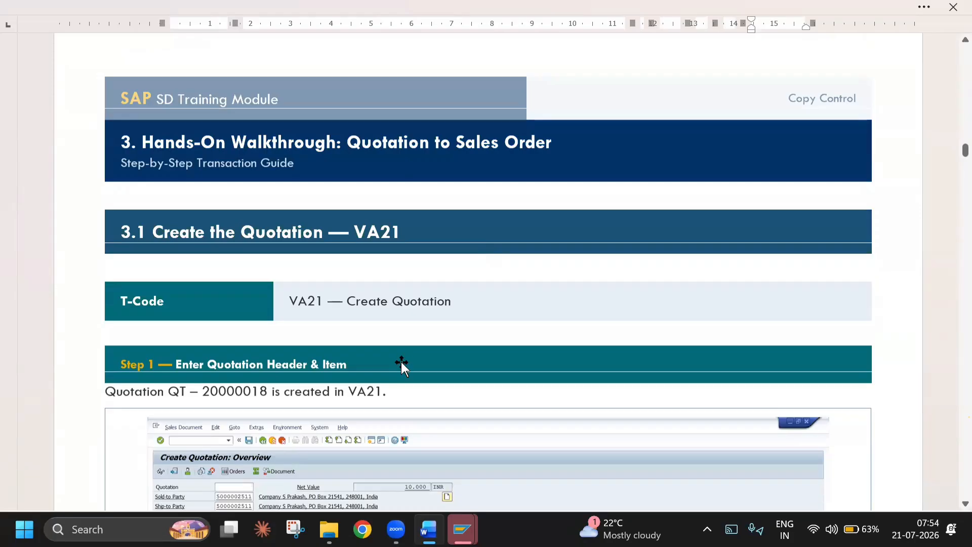
pyautogui.scroll(-4, 402, 363)
pyautogui.scroll(-15, 320, 319)
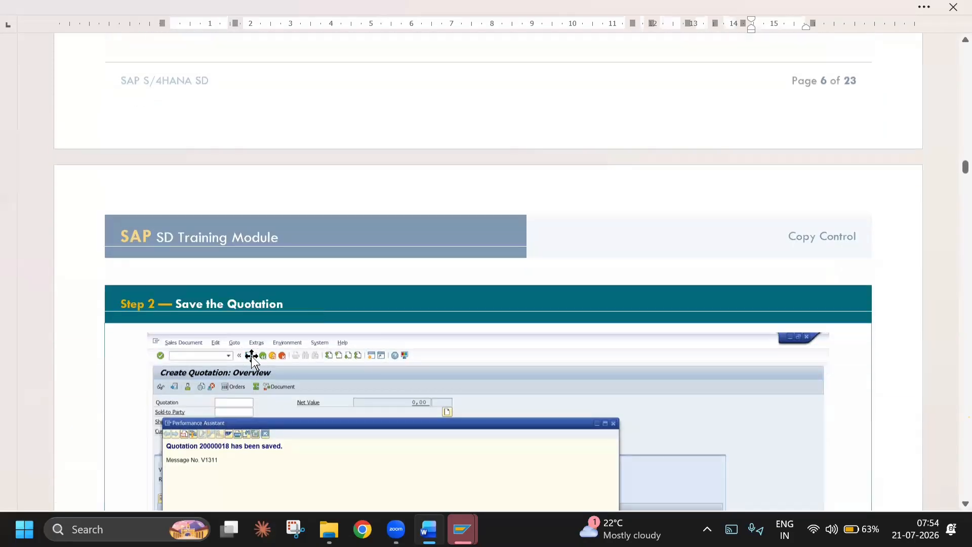
pyautogui.scroll(-13, 251, 351)
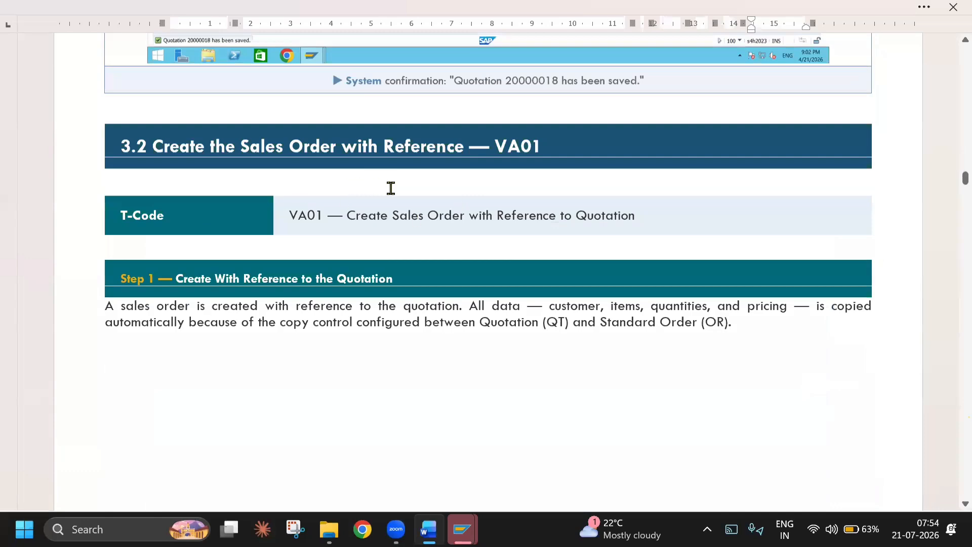
pyautogui.scroll(-13, 496, 318)
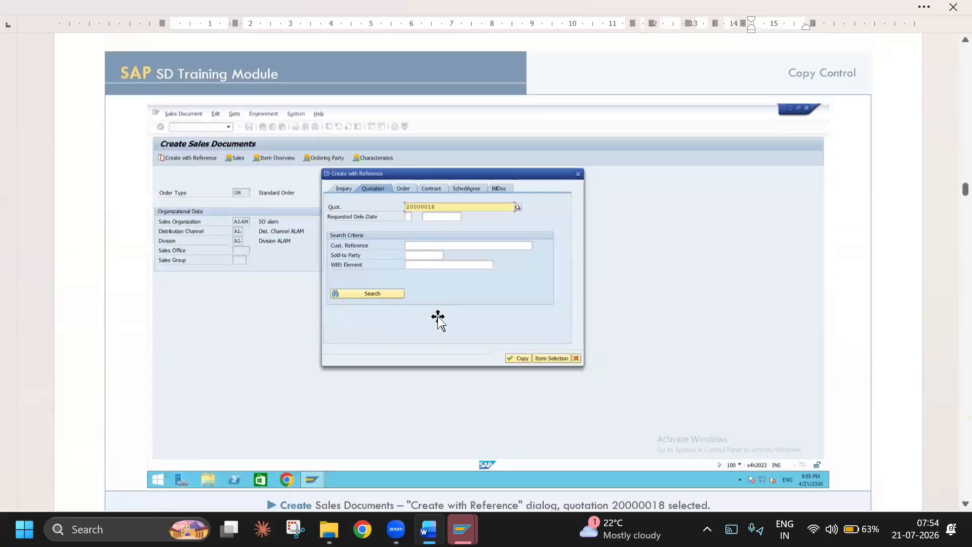
pyautogui.scroll(-7, 424, 310)
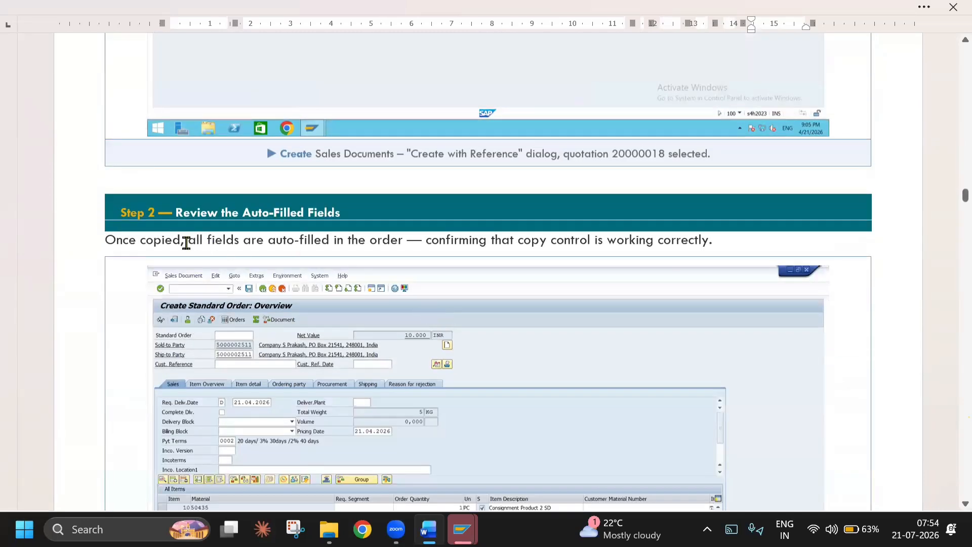
pyautogui.scroll(-1, 434, 298)
pyautogui.scroll(-14, 434, 299)
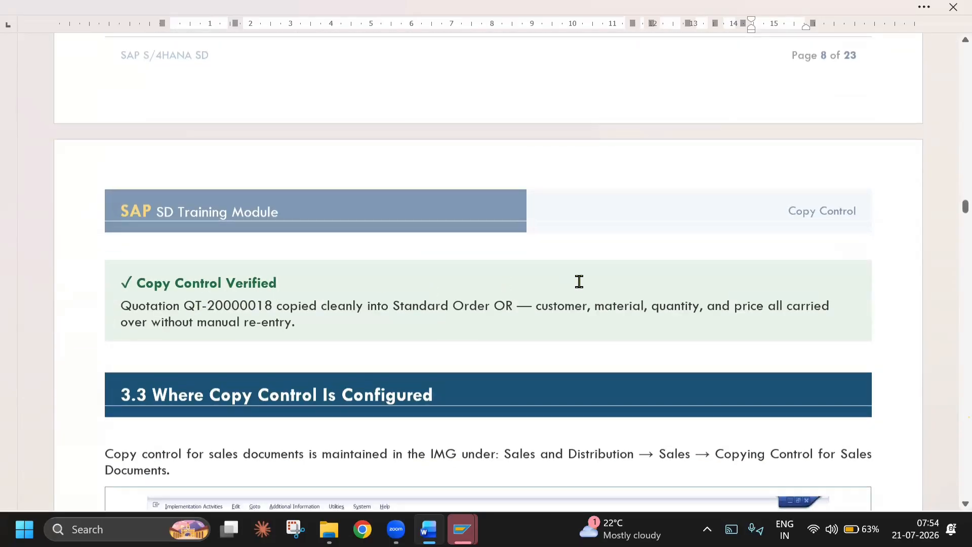
pyautogui.scroll(14, 579, 282)
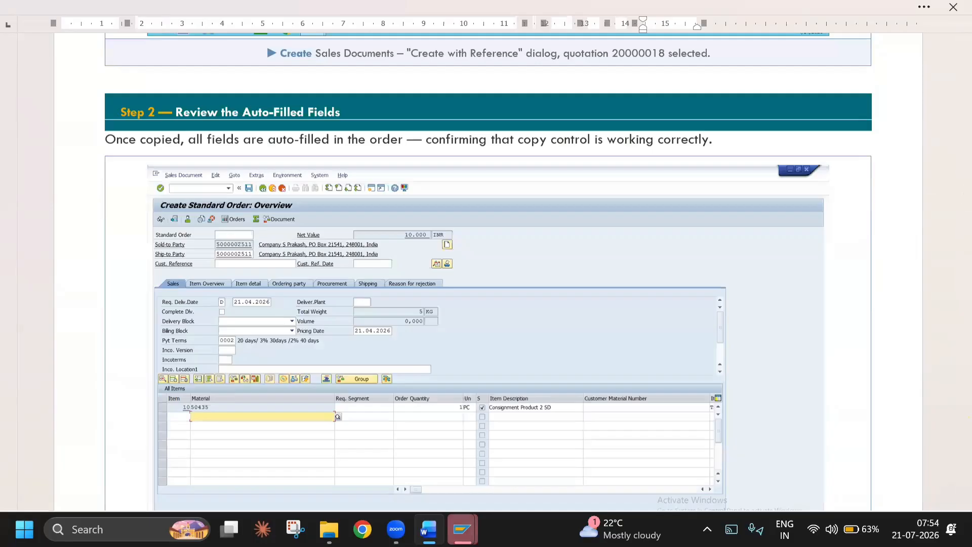
# Step: Close the timed-out SAP session after viewing its auto-logout error
pyautogui.click(462, 529)
pyautogui.click(421, 441)
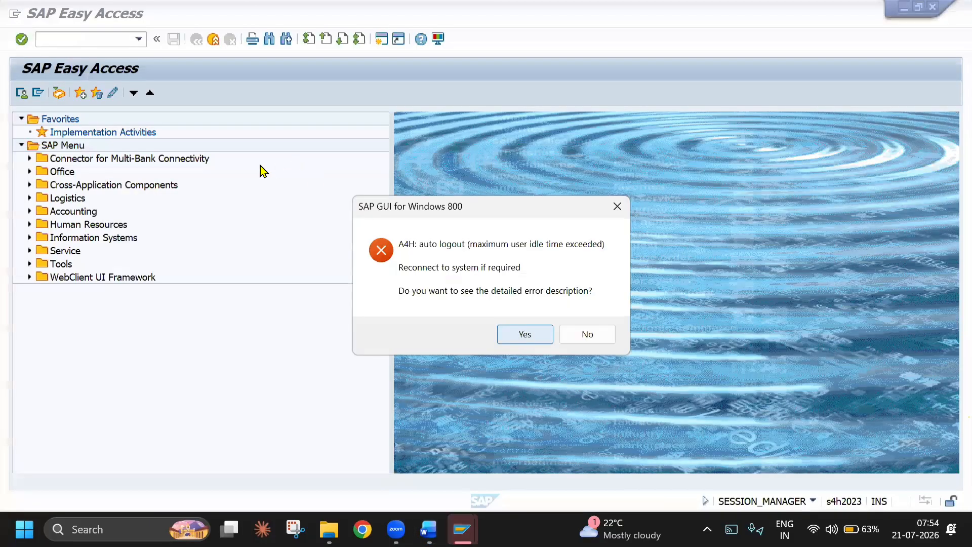
pyautogui.click(525, 334)
pyautogui.click(587, 351)
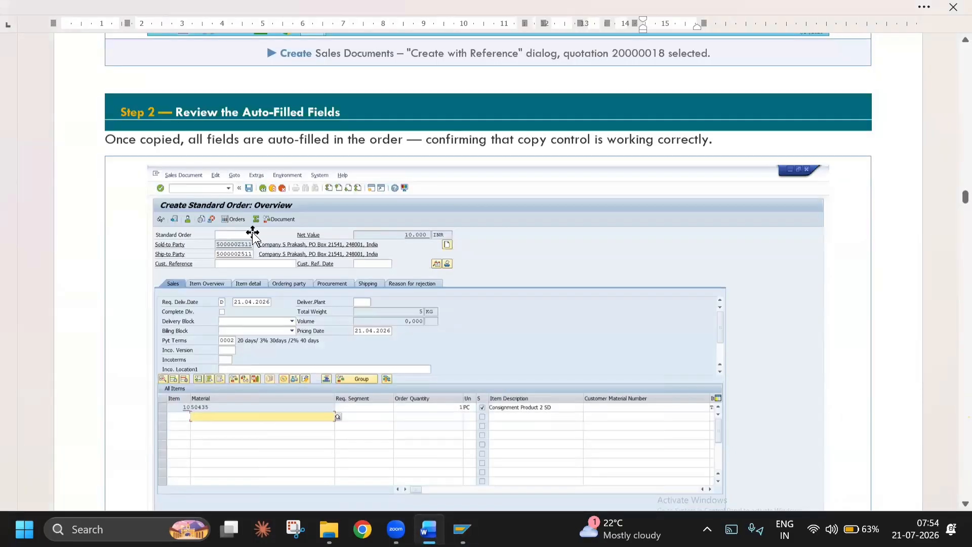
# Step: Log on to SAP S4 HANA in client 700 with the saved user name and password
pyautogui.moveTo(463, 528)
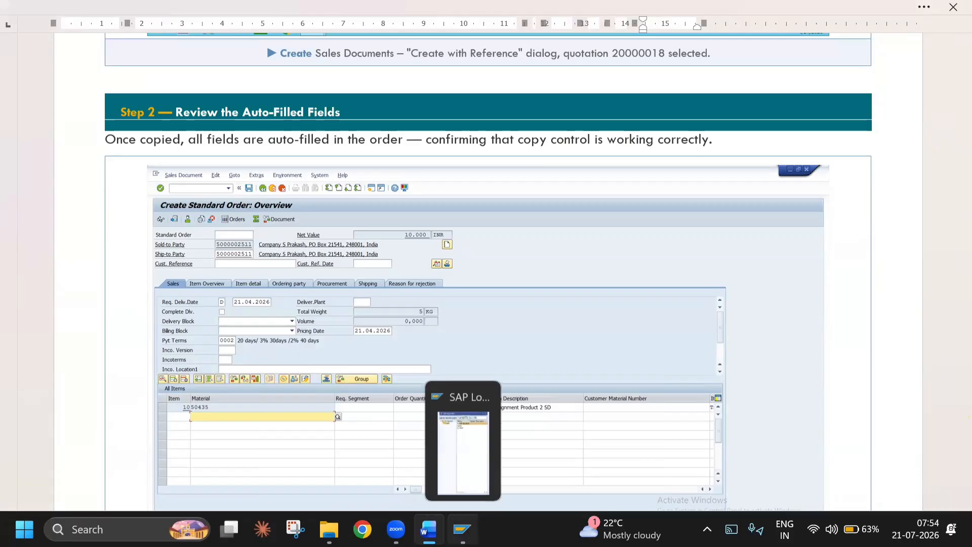
pyautogui.click(445, 458)
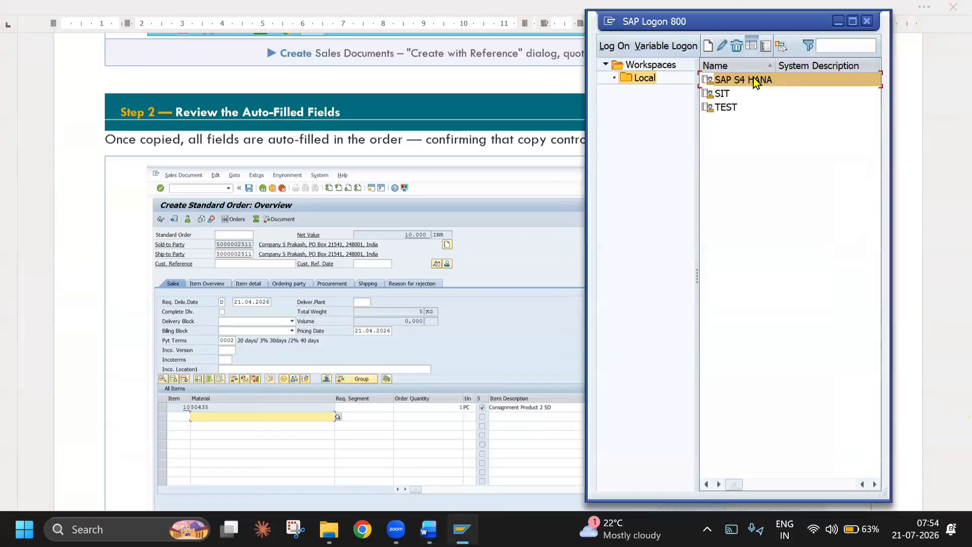
pyautogui.doubleClick(753, 80)
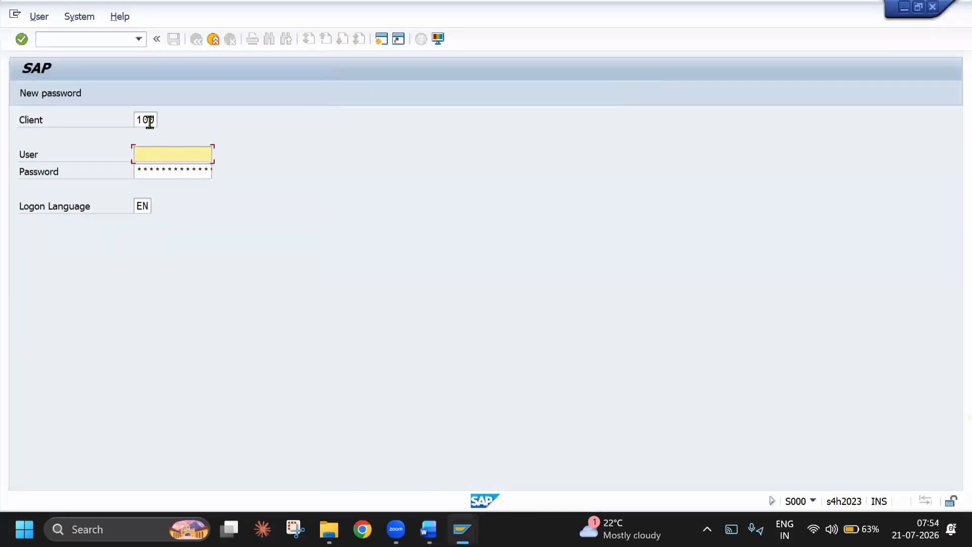
pyautogui.click(144, 120)
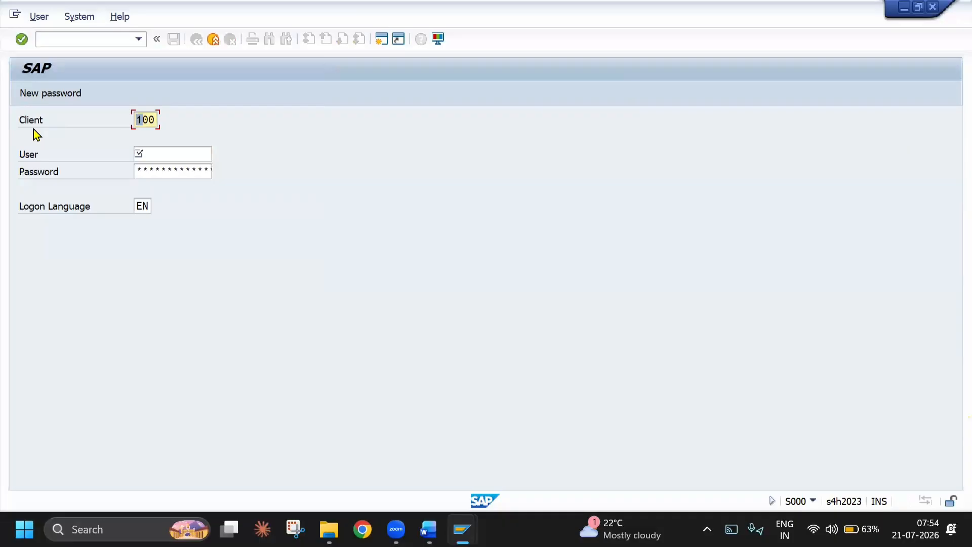
pyautogui.write('7')
pyautogui.click(158, 155)
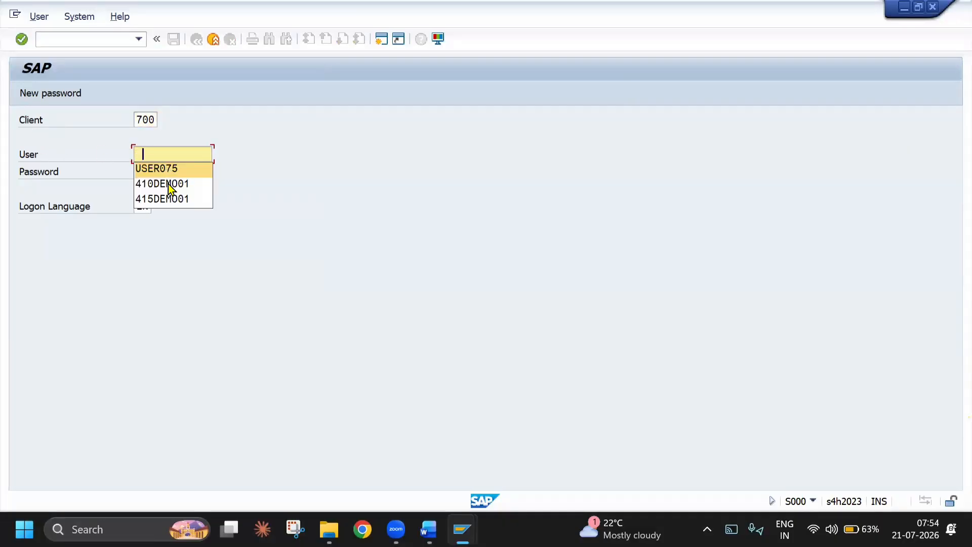
pyautogui.click(170, 175)
pyautogui.press('Tab')
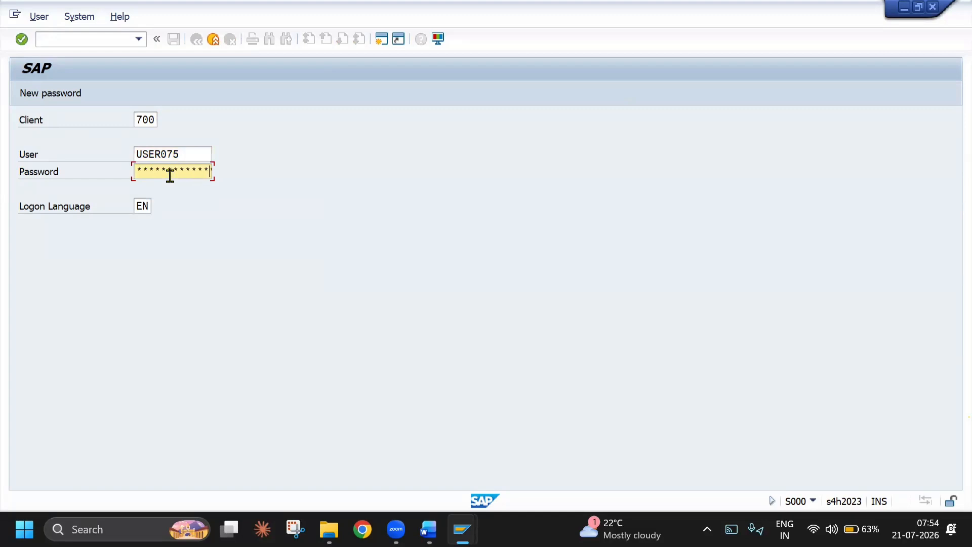
pyautogui.press('Return')
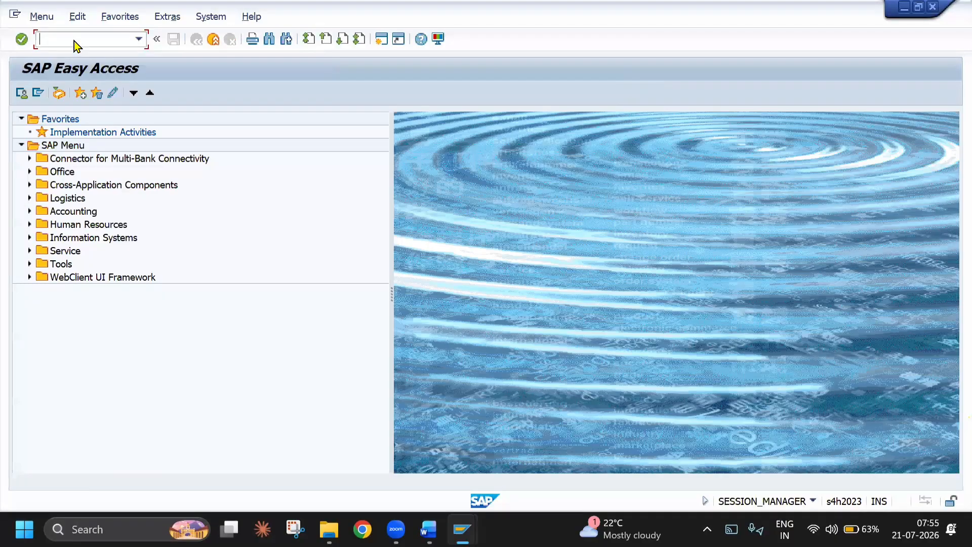
# Step: Start transaction VA21 and set the quotation type to QT
pyautogui.write('VA21')
pyautogui.press('Return')
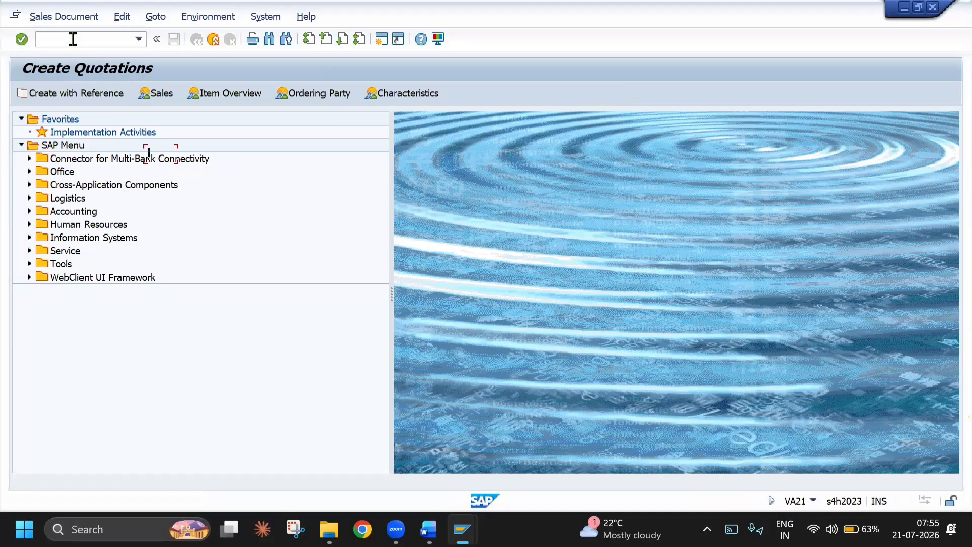
pyautogui.click(161, 149)
pyautogui.click(161, 147)
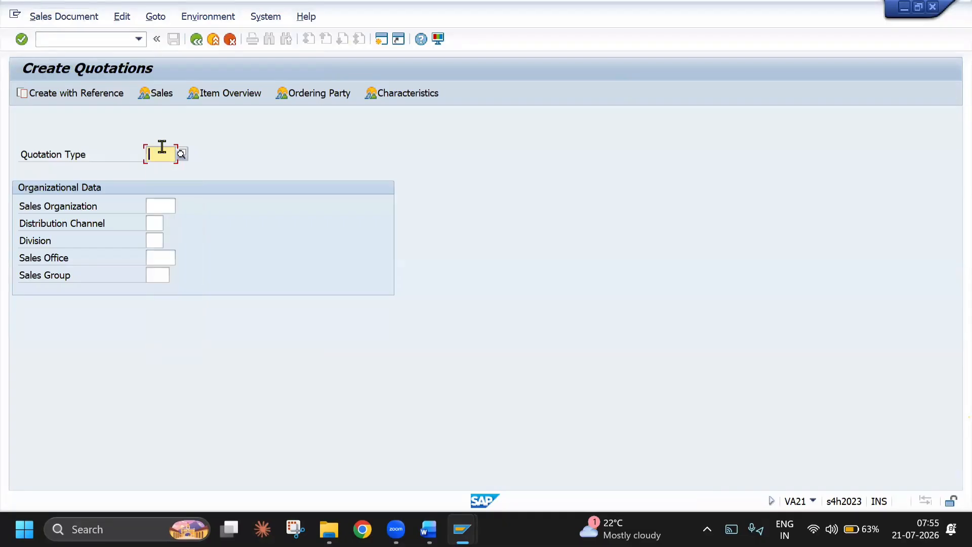
pyautogui.write('TQ')
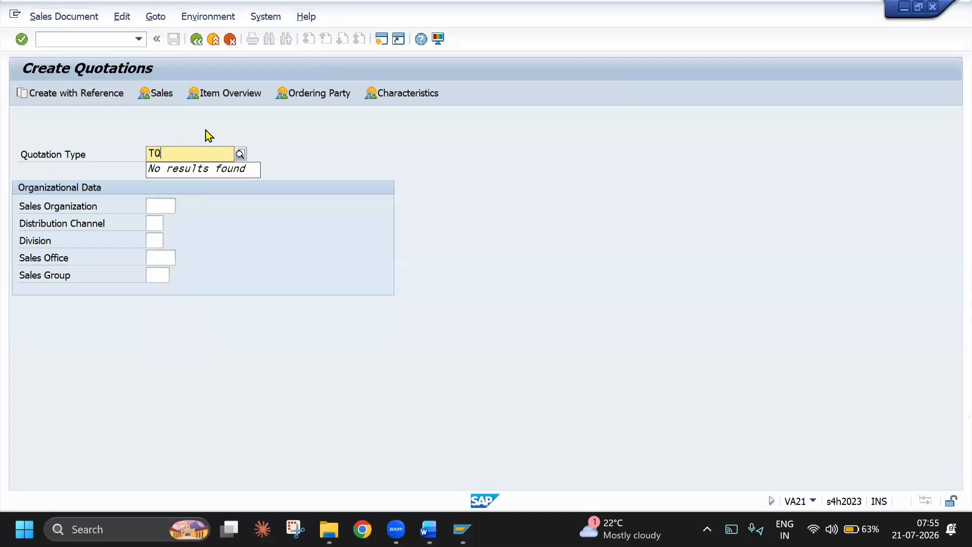
pyautogui.moveTo(180, 147); pyautogui.dragTo(121, 149)
pyautogui.write('T')
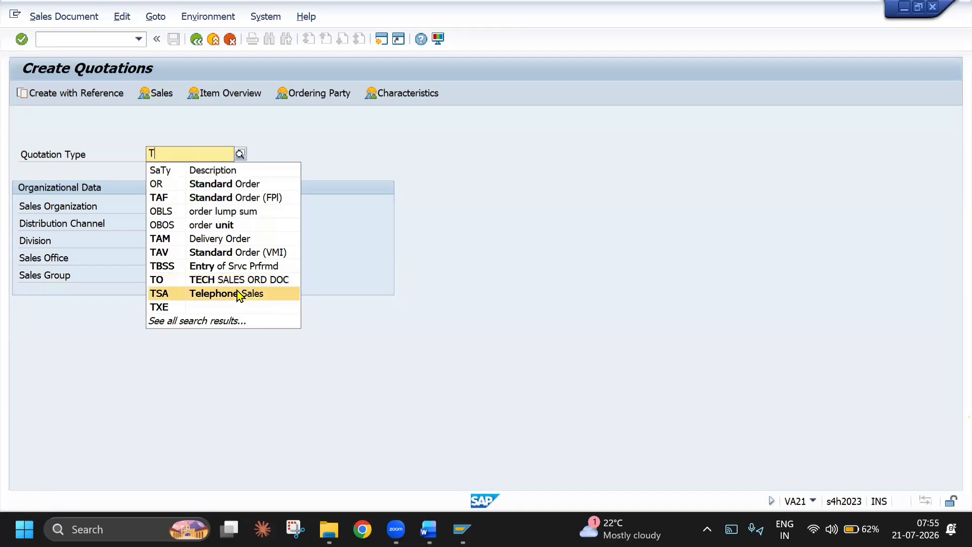
pyautogui.click(341, 144)
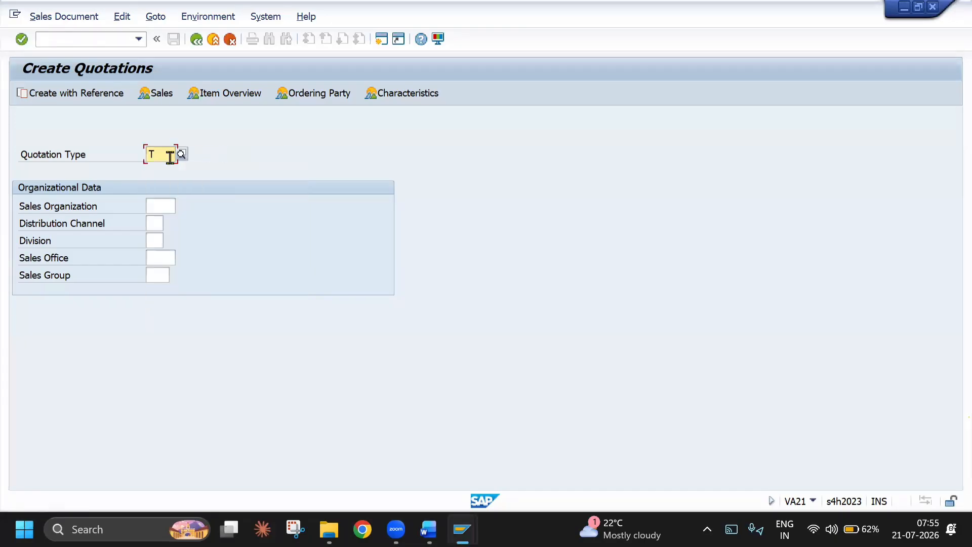
pyautogui.moveTo(170, 157); pyautogui.dragTo(47, 154)
pyautogui.write('QT')
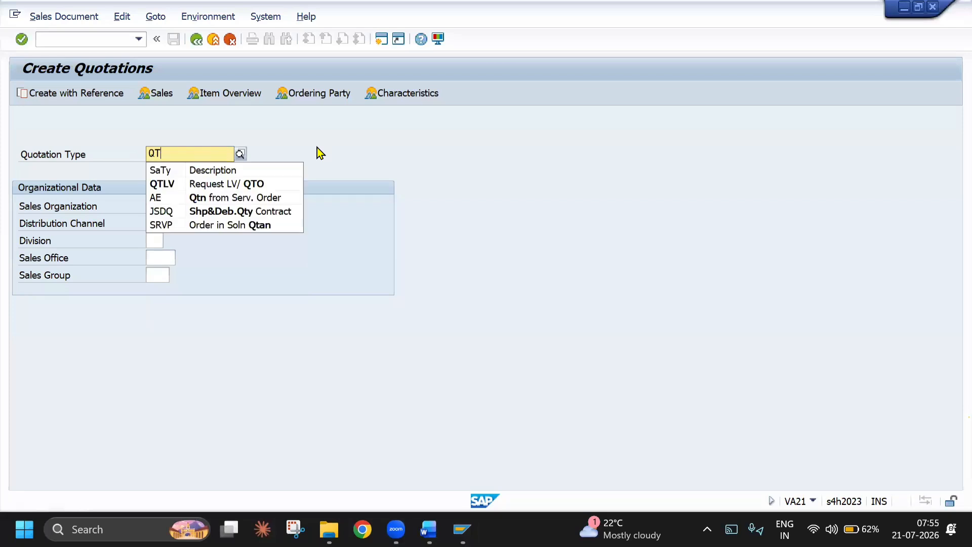
pyautogui.press('Escape')
# Step: Set sales organization TES0, distribution channel TD and division TD
pyautogui.click(165, 205)
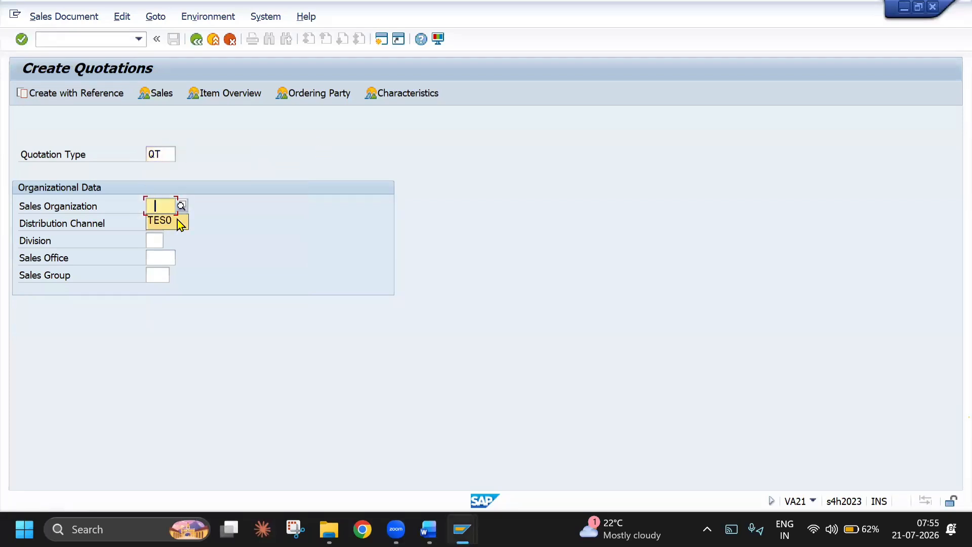
pyautogui.click(160, 223)
pyautogui.click(154, 240)
pyautogui.click(154, 241)
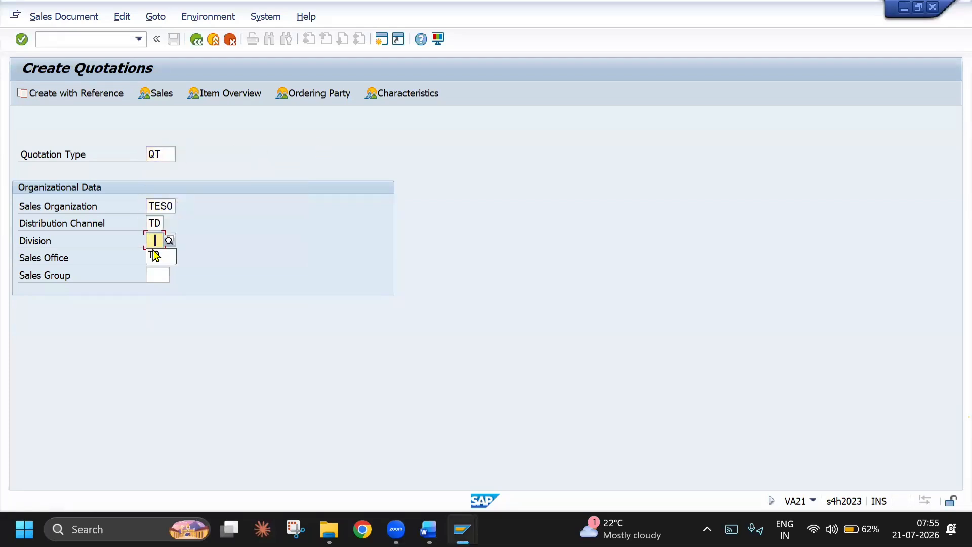
pyautogui.click(153, 254)
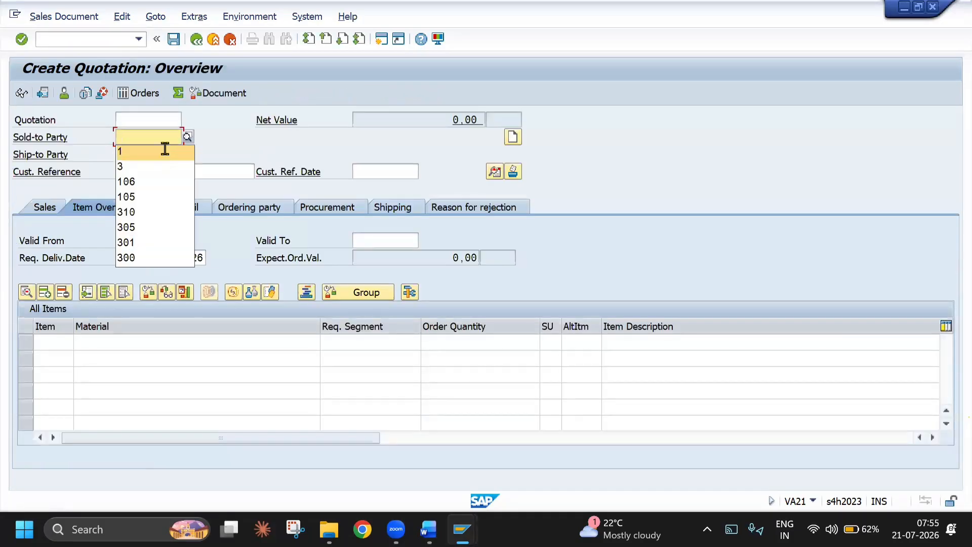
# Step: Enter the test customer as sold-to party and TEST as customer reference
pyautogui.click(166, 151)
pyautogui.click(157, 172)
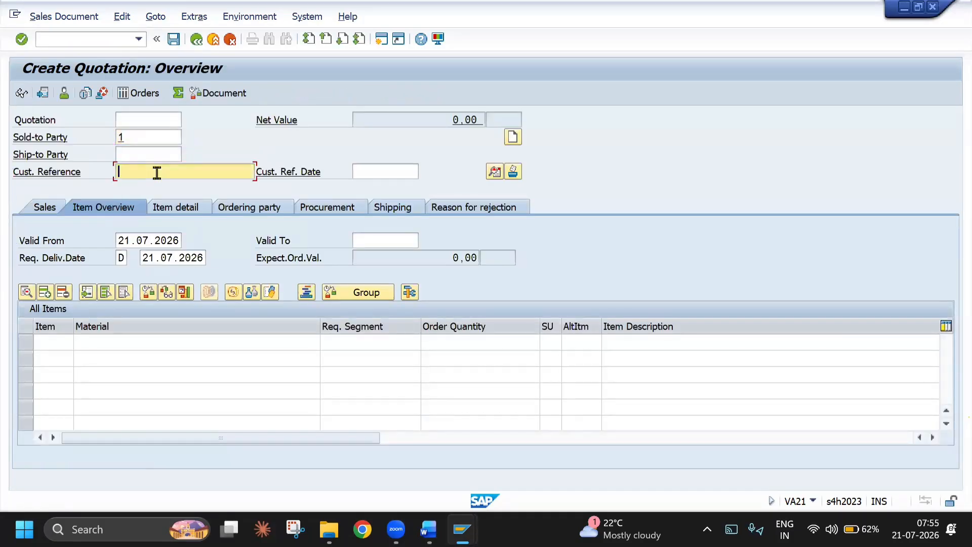
pyautogui.write('TEST')
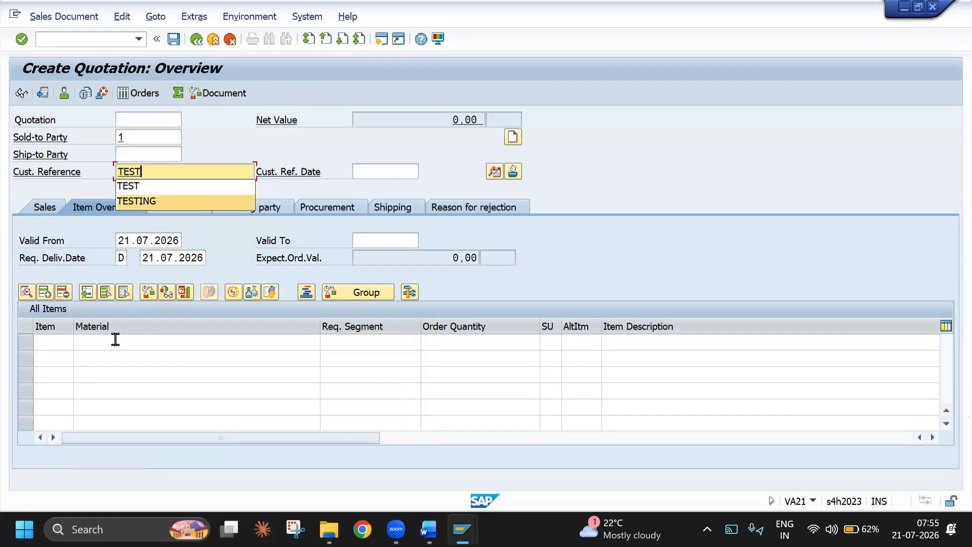
pyautogui.click(119, 341)
# Step: Add item TECH FIN MAT-1, quantity 10, plant TEPL, amount 1000
pyautogui.click(137, 357)
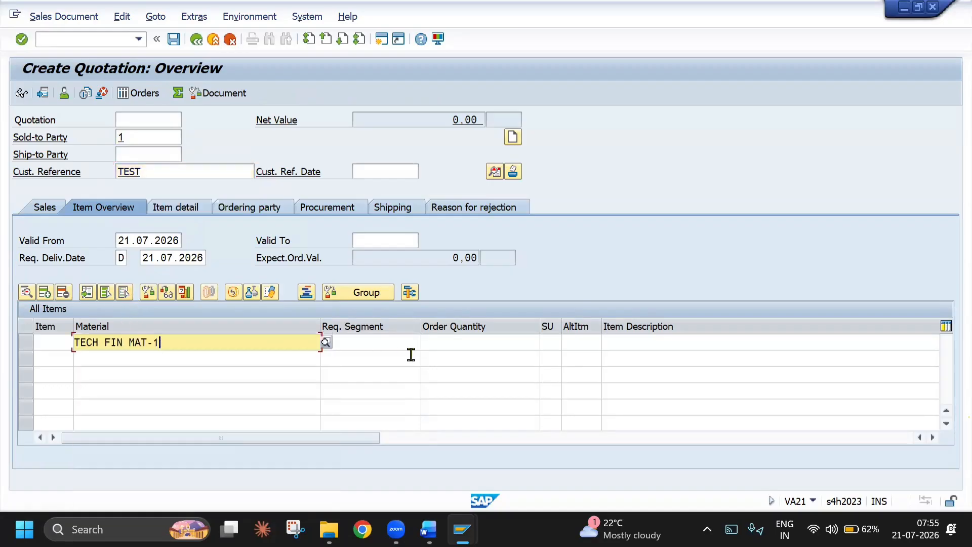
pyautogui.click(445, 348)
pyautogui.write('10')
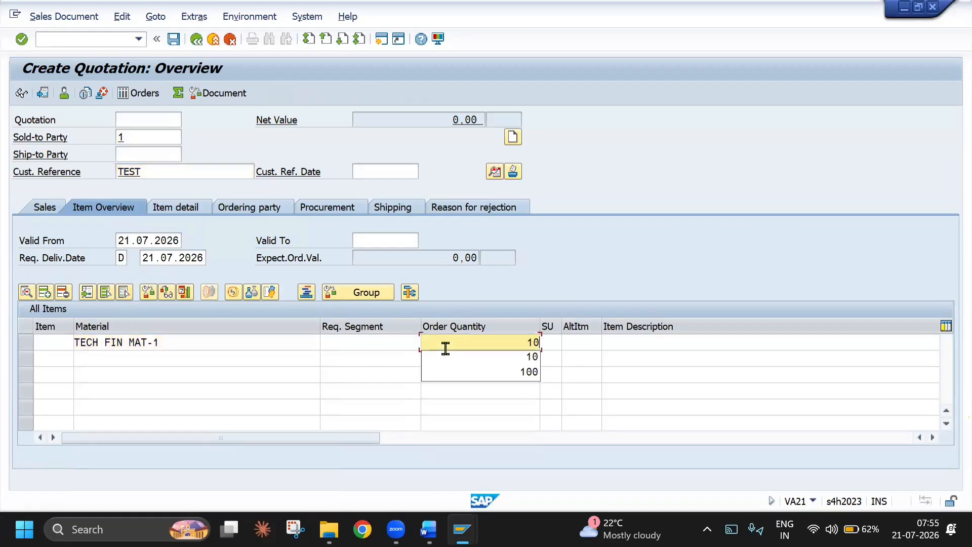
pyautogui.press('Tab')
pyautogui.press('Tab')
pyautogui.press('Tab')
pyautogui.press('Tab')
pyautogui.press('Tab')
pyautogui.press('Tab')
pyautogui.press('Tab')
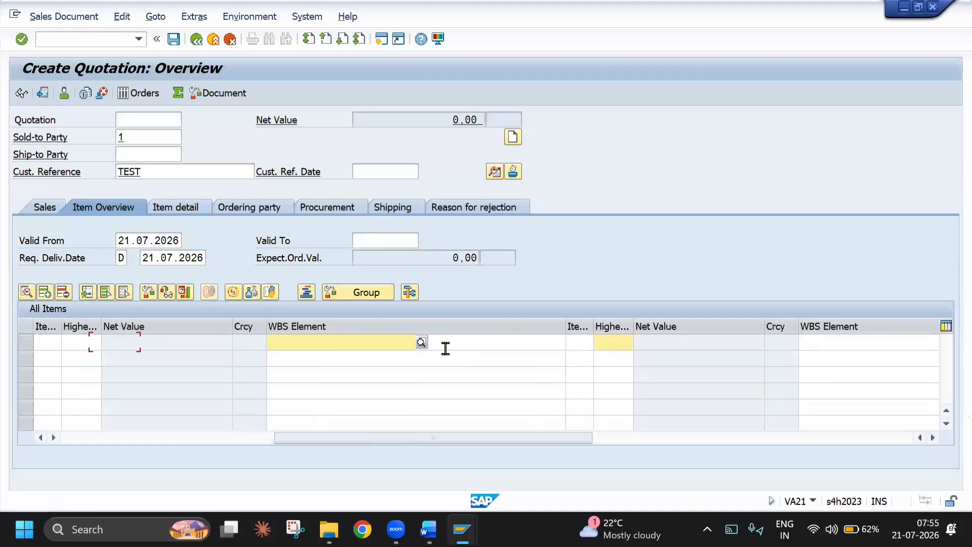
pyautogui.press('Tab')
pyautogui.write('T')
pyautogui.press('Down')
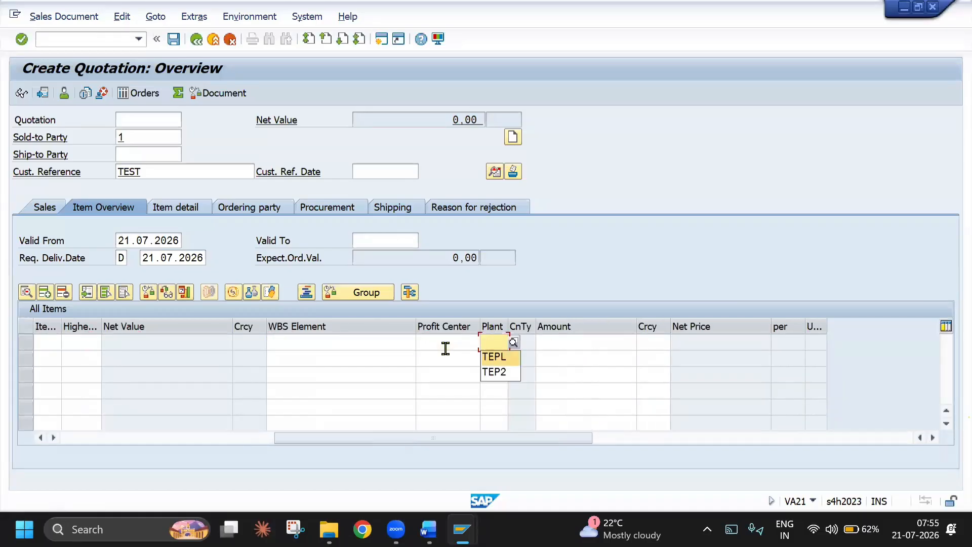
pyautogui.press('Return')
pyautogui.press('Tab')
pyautogui.write('1000')
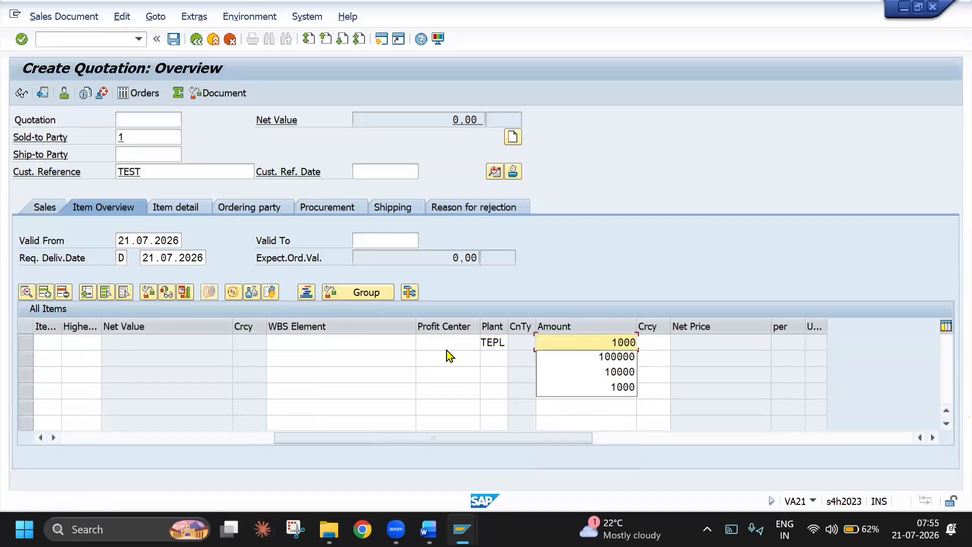
pyautogui.press('Return')
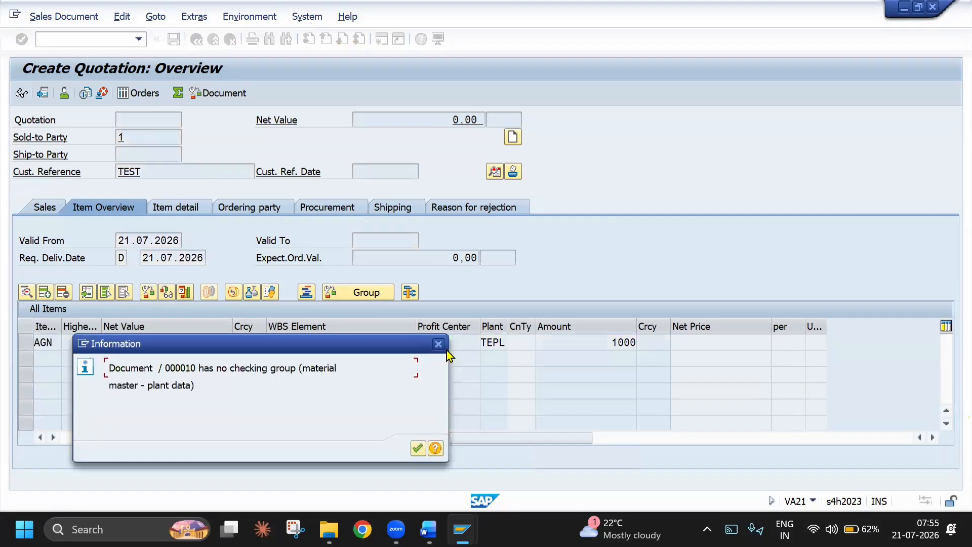
pyautogui.press('Return')
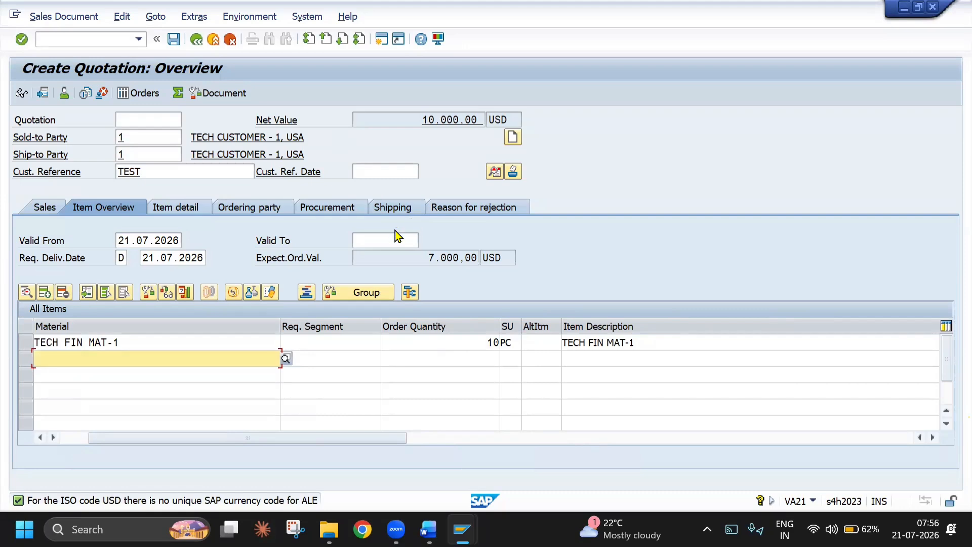
# Step: Set the quotation's valid-to date to 30.07.2026 from the calendar
pyautogui.click(411, 240)
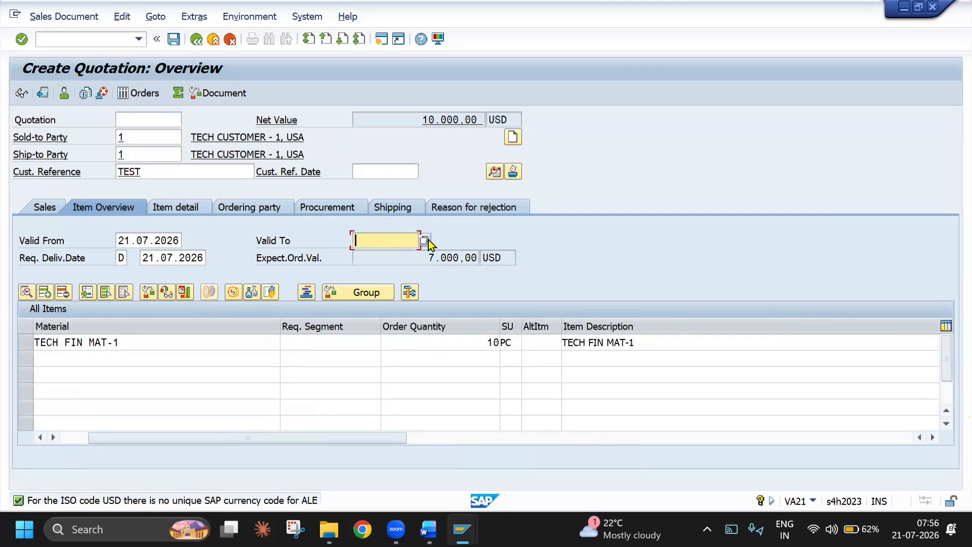
pyautogui.click(425, 241)
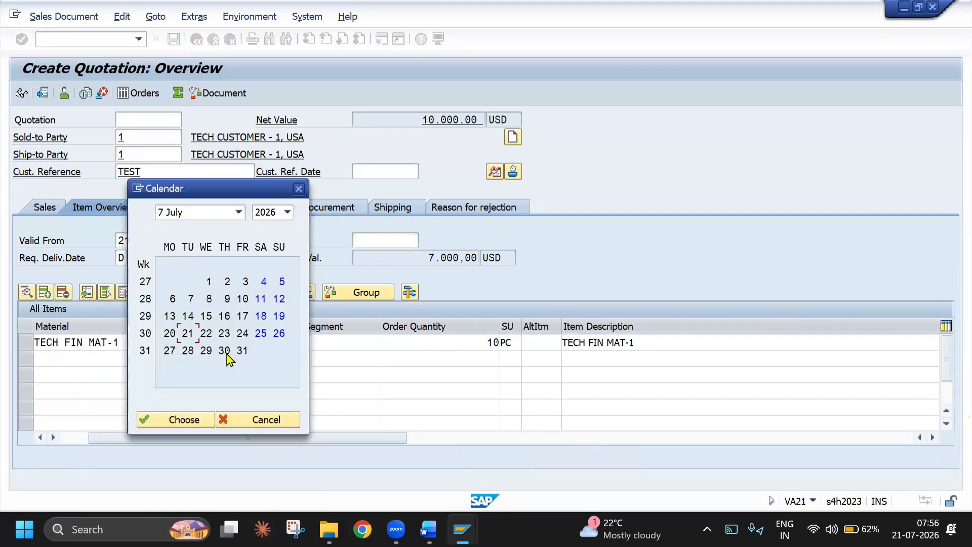
pyautogui.doubleClick(225, 350)
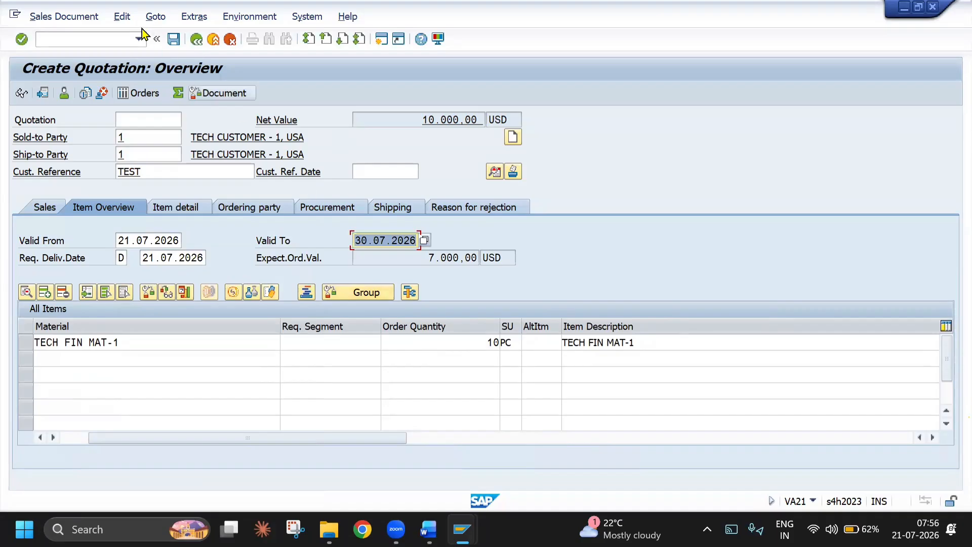
# Step: Open the incompletion log, go to the missing loading date, and copy the delivery date
pyautogui.click(121, 16)
pyautogui.click(156, 209)
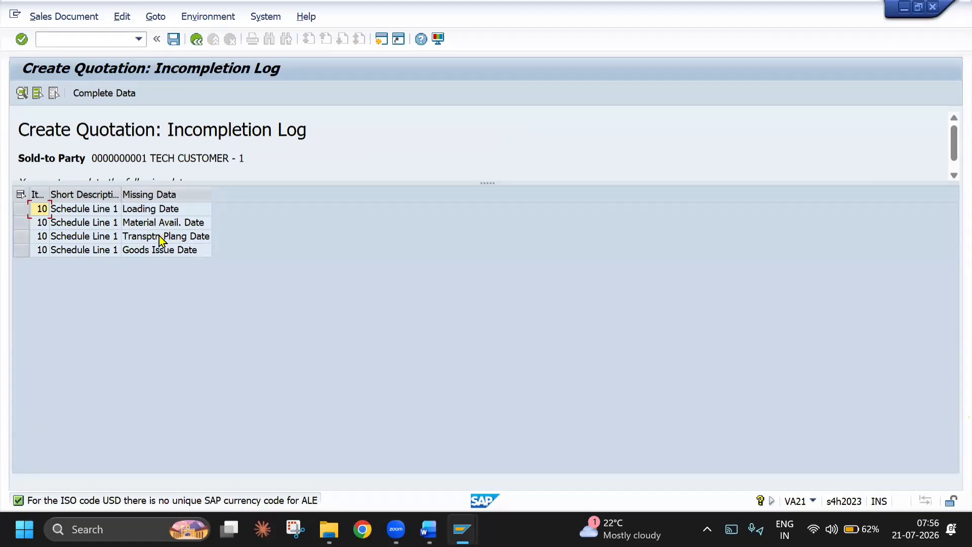
pyautogui.doubleClick(160, 210)
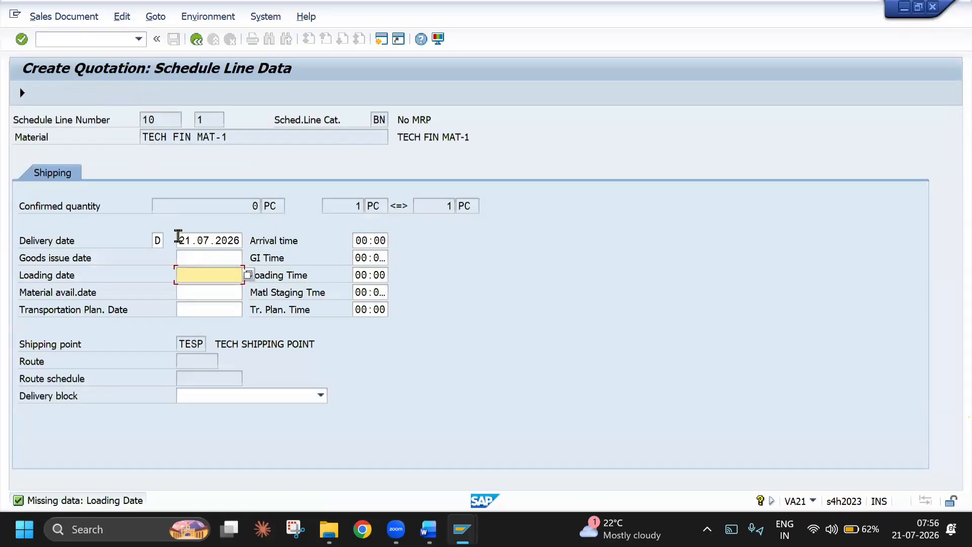
pyautogui.moveTo(178, 236); pyautogui.dragTo(319, 234)
pyautogui.hotkey('ctrl', 'c')
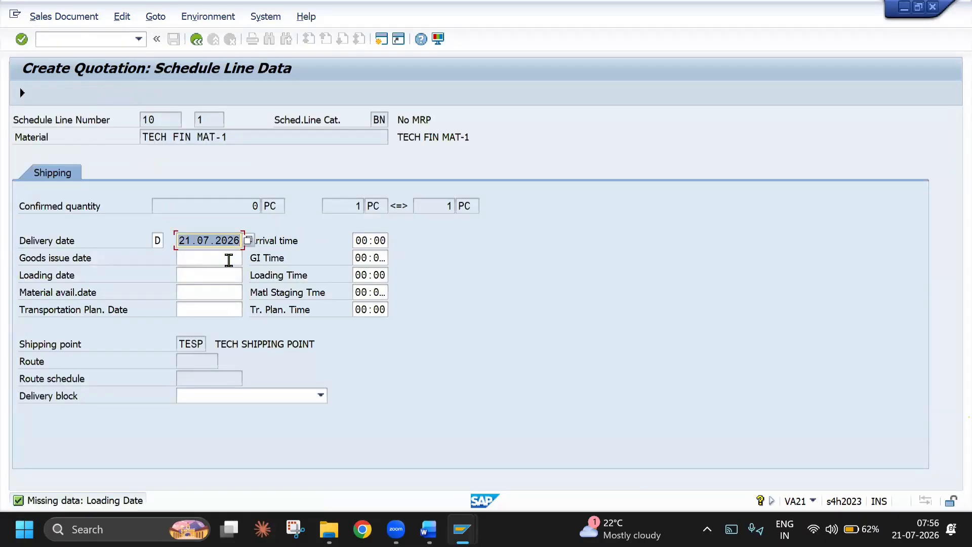
# Step: Paste 21.07.2026 into goods issue, loading, material availability and transport planning dates, then return to the overview
pyautogui.click(223, 259)
pyautogui.click(216, 258)
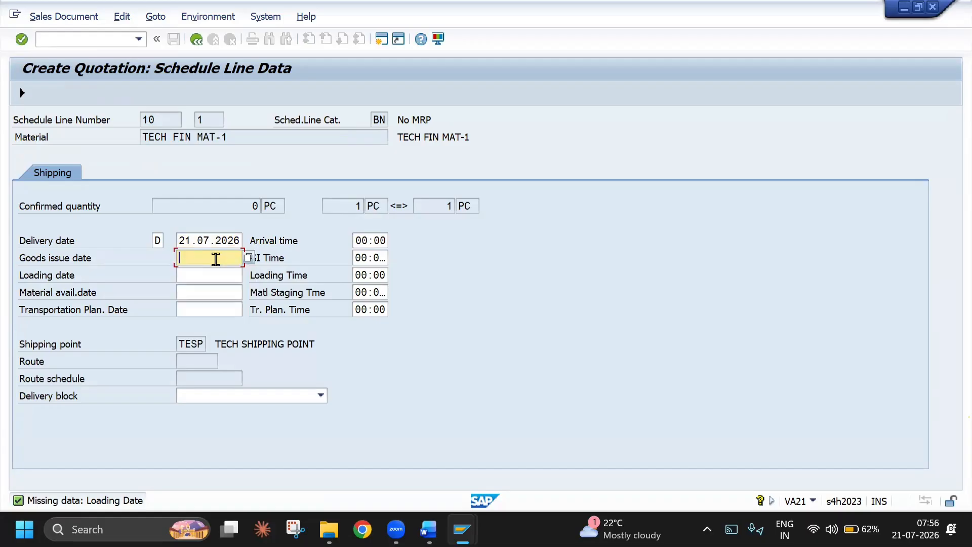
pyautogui.hotkey('ctrl', 'v')
pyautogui.click(214, 274)
pyautogui.hotkey('ctrl', 'v')
pyautogui.click(208, 292)
pyautogui.hotkey('ctrl', 'v')
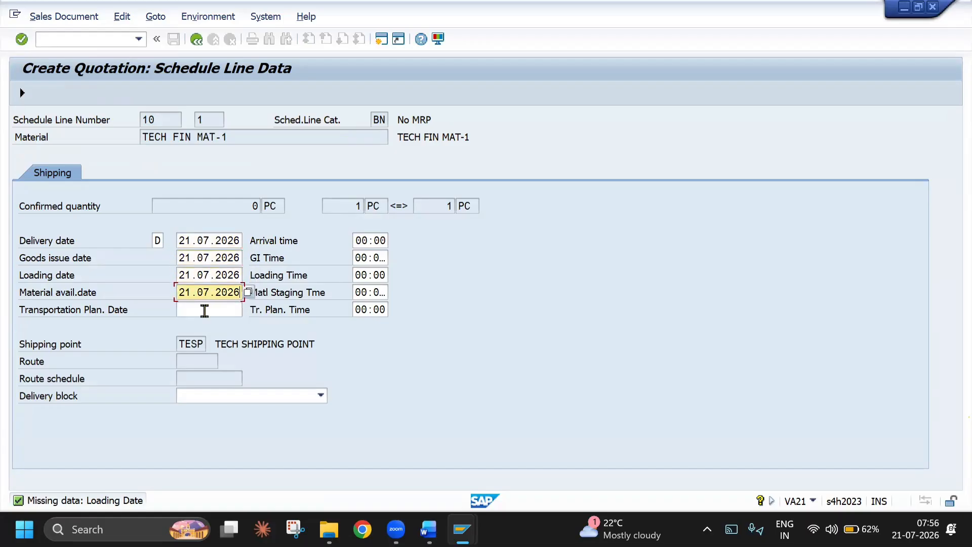
pyautogui.click(204, 311)
pyautogui.hotkey('ctrl', 'v')
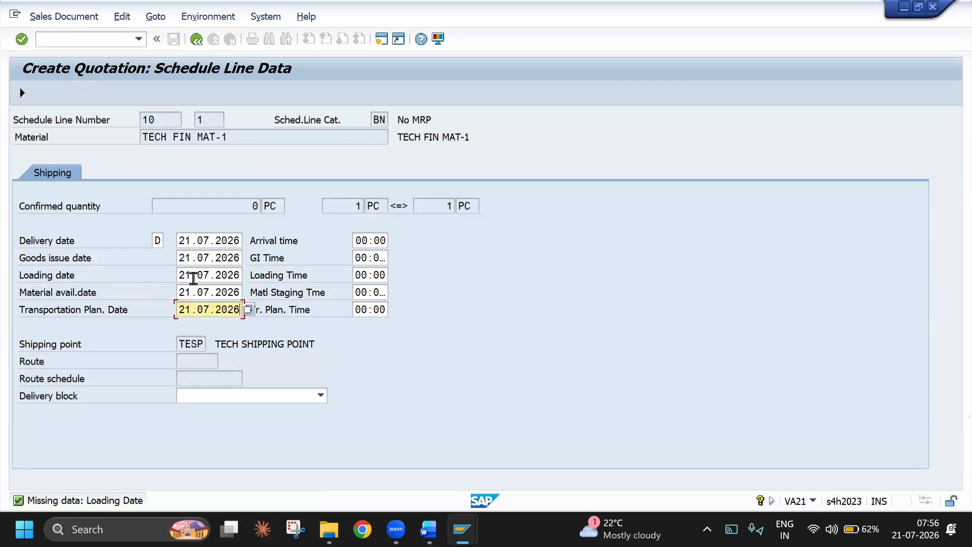
pyautogui.press('Return')
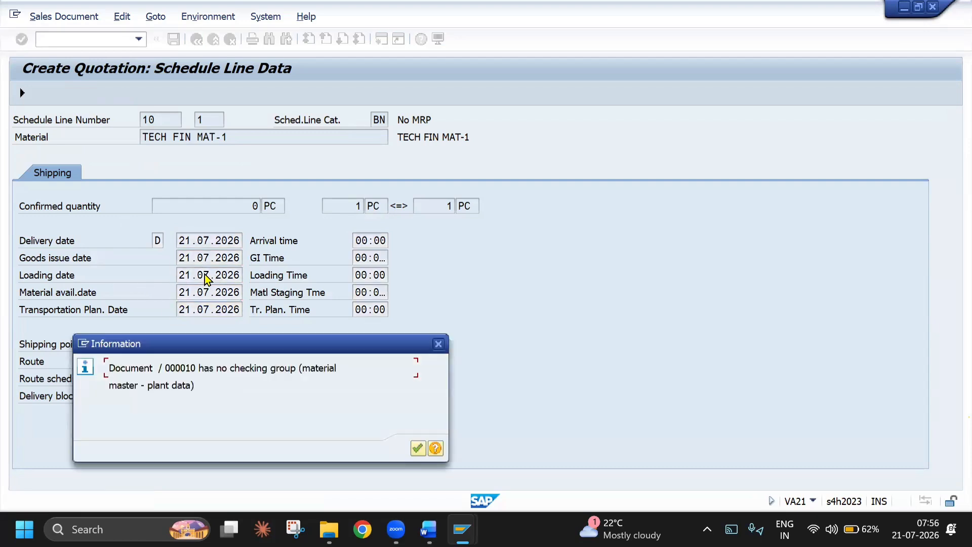
pyautogui.press('Return')
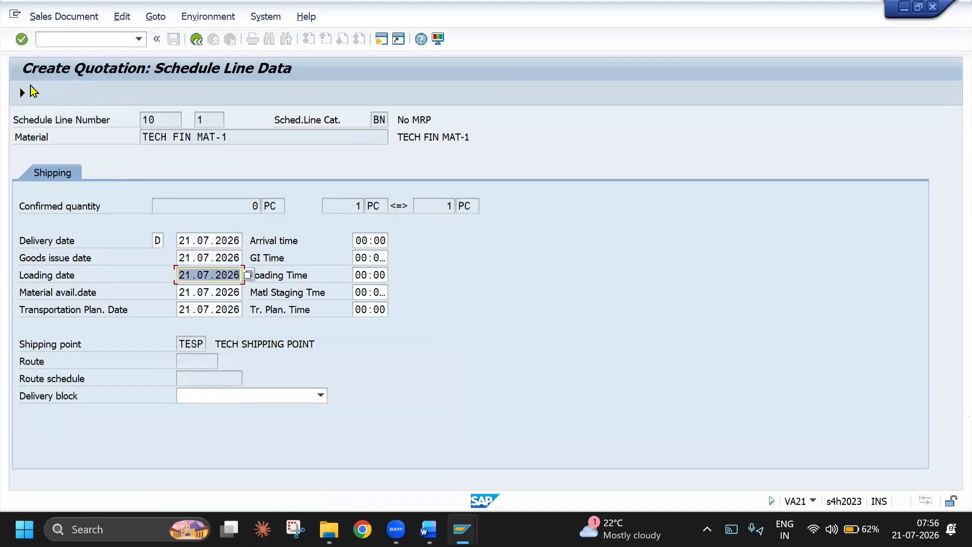
pyautogui.press('F3')
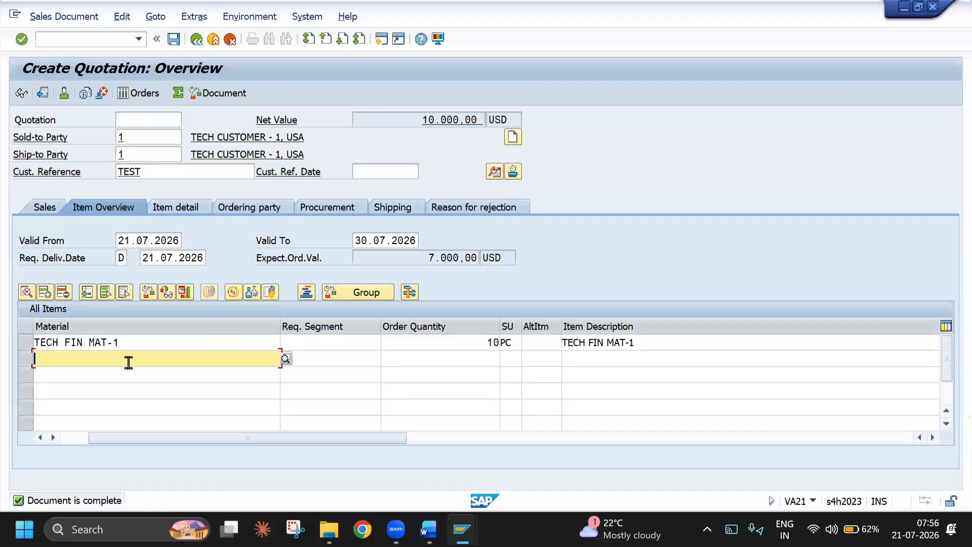
# Step: Save the quotation and copy its newly assigned number from the save confirmation message
pyautogui.click(173, 41)
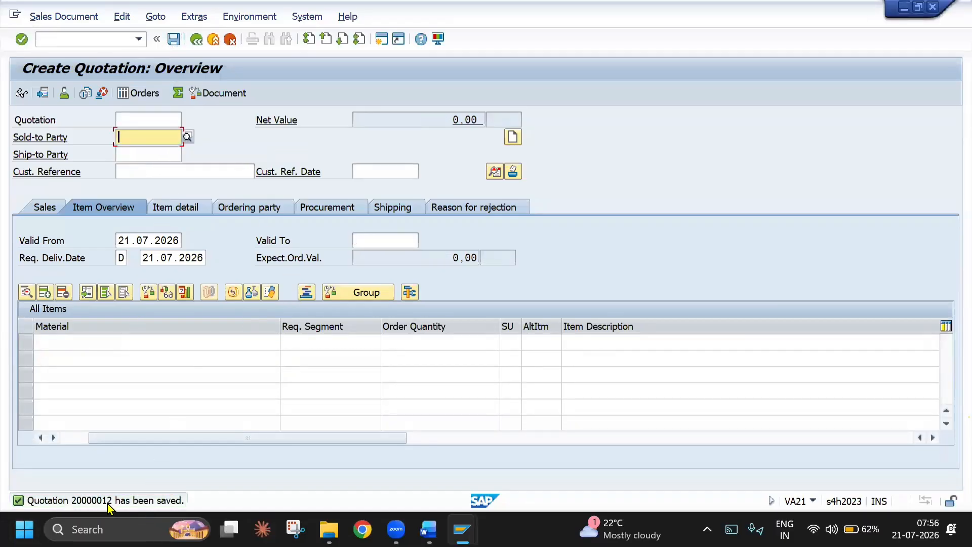
pyautogui.doubleClick(108, 503)
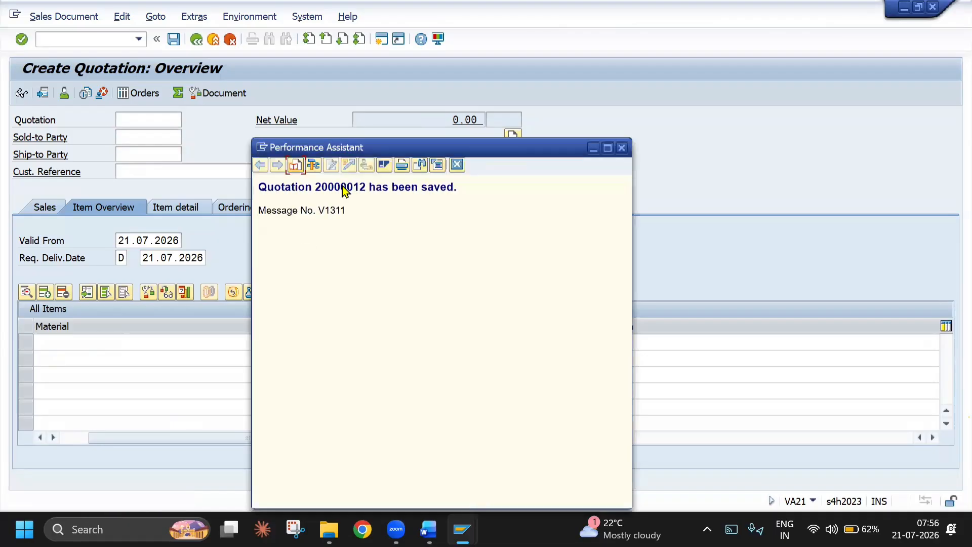
pyautogui.doubleClick(342, 187)
pyautogui.hotkey('ctrl', 'c')
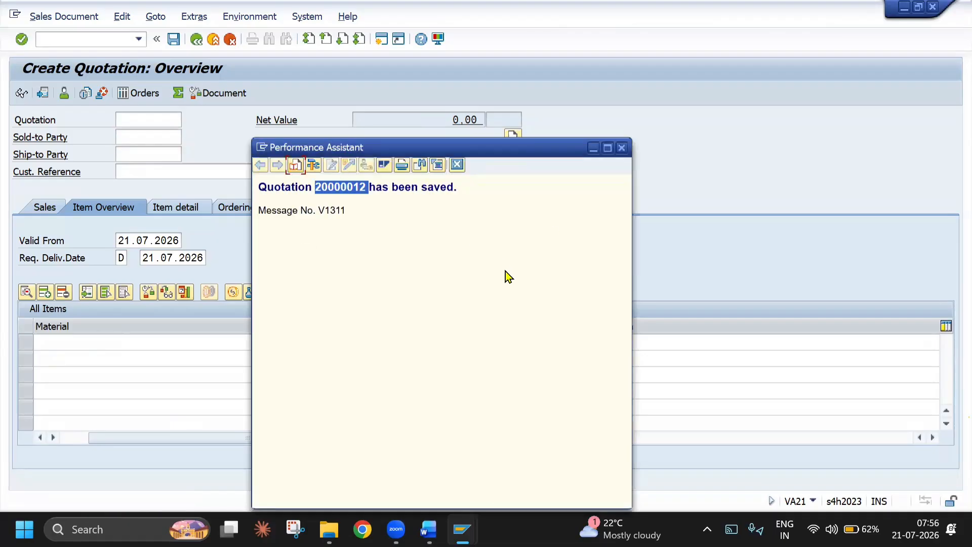
pyautogui.click(623, 152)
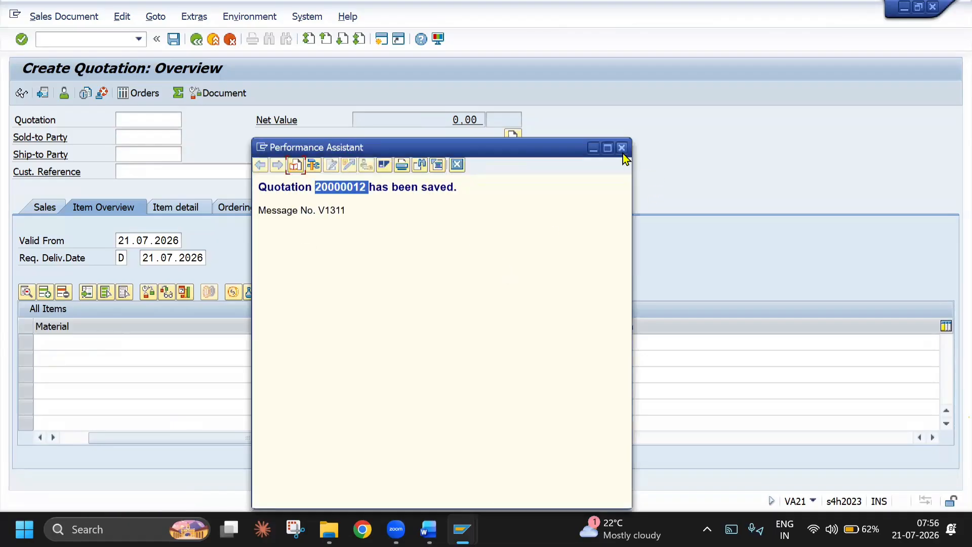
# Step: Start transaction /NVA01 to create a new sales document
pyautogui.click(114, 41)
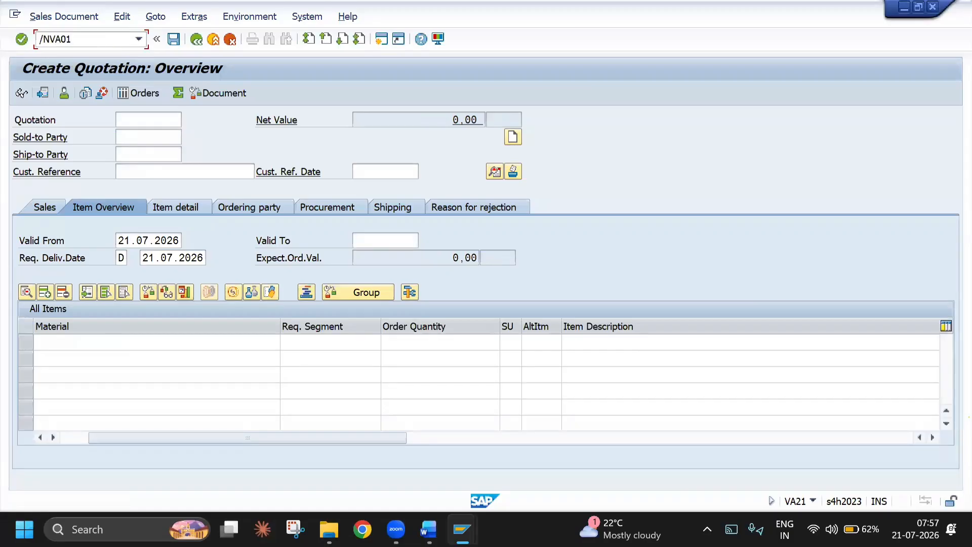
pyautogui.write('/NVA01')
pyautogui.press('Return')
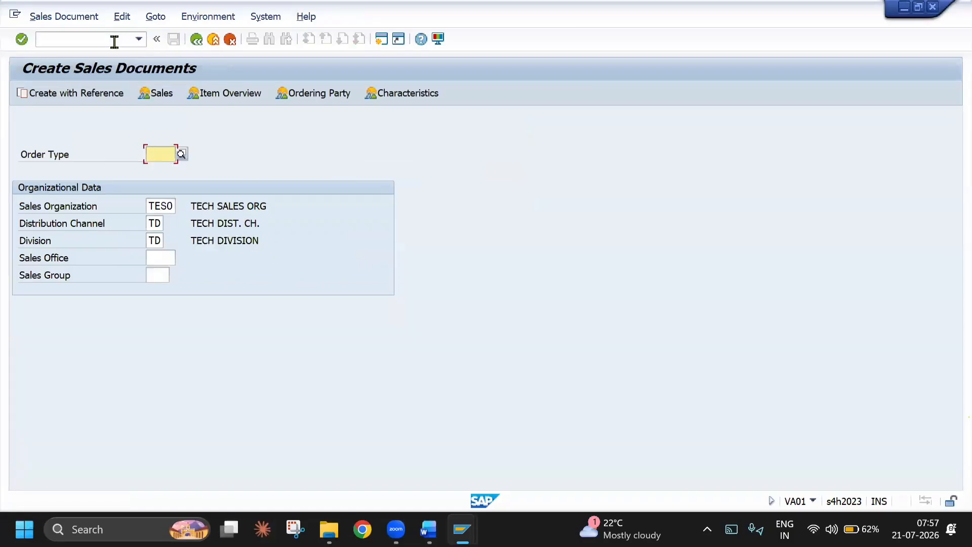
# Step: Use order type OR with reference to quotation 20000012 and list its items for selection
pyautogui.write('OR')
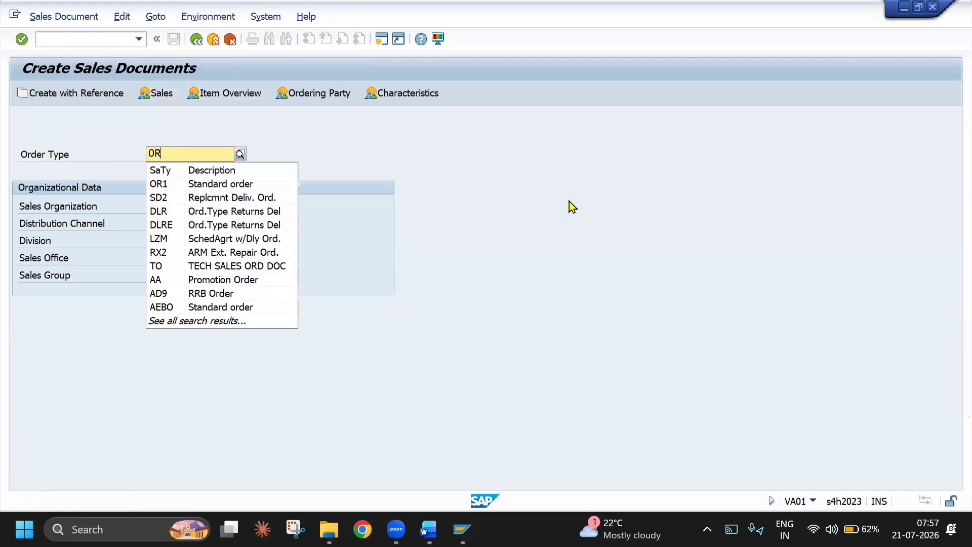
pyautogui.press('Escape')
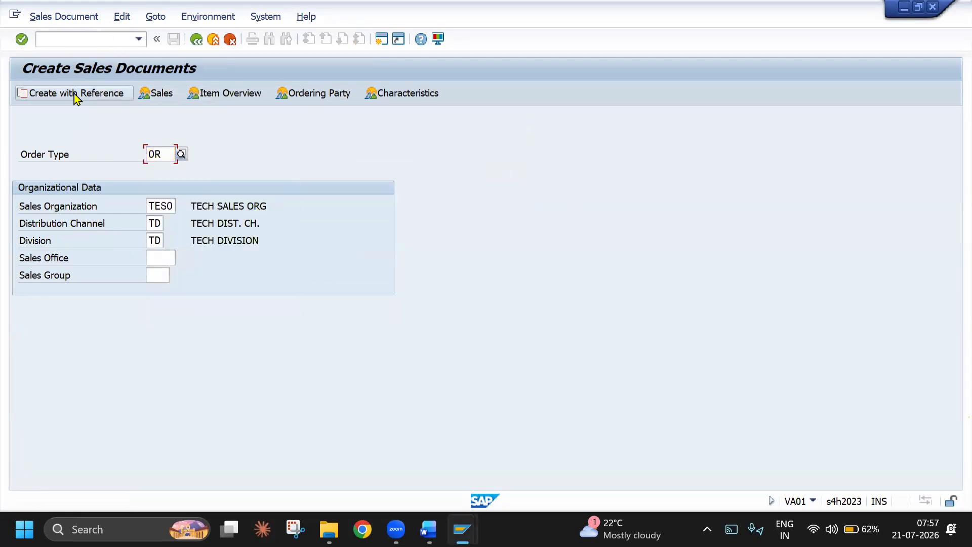
pyautogui.click(76, 96)
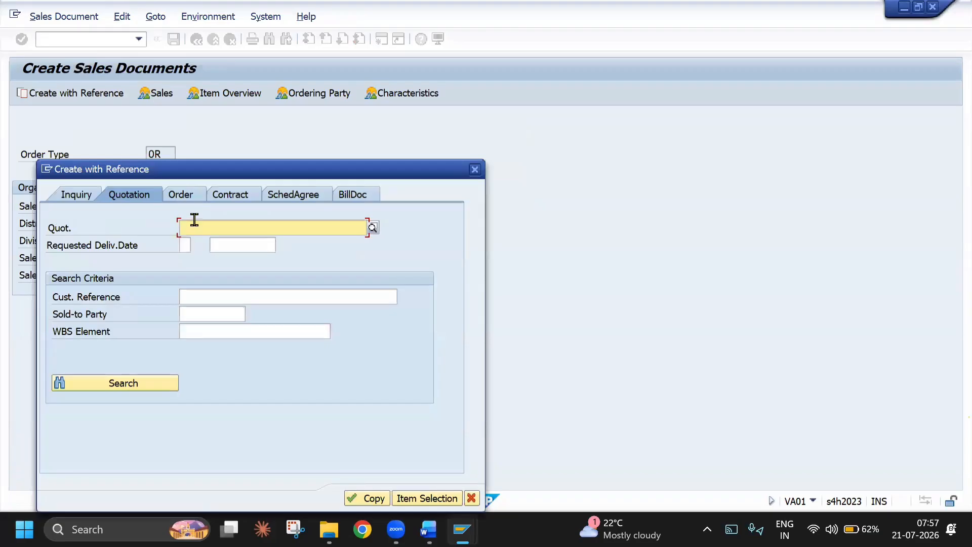
pyautogui.hotkey('ctrl', 'v')
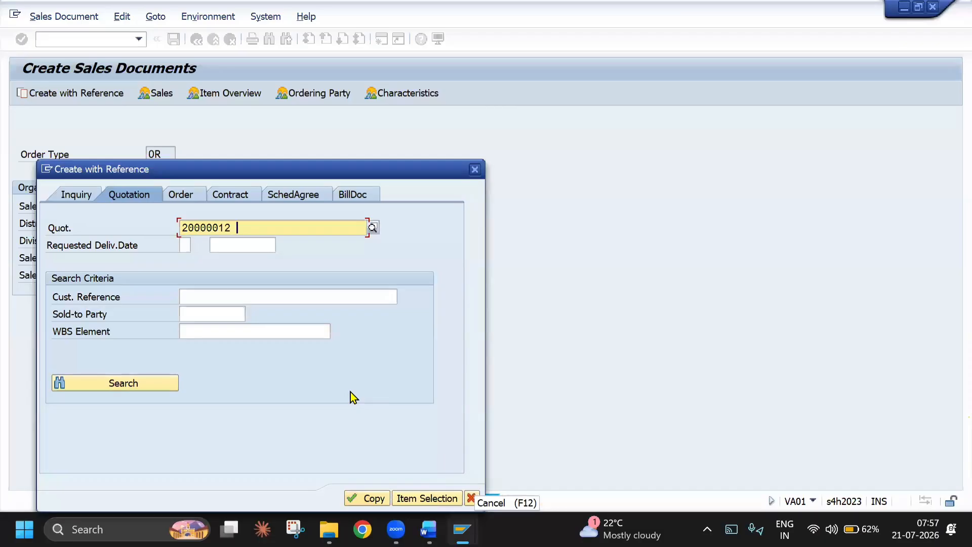
pyautogui.click(414, 502)
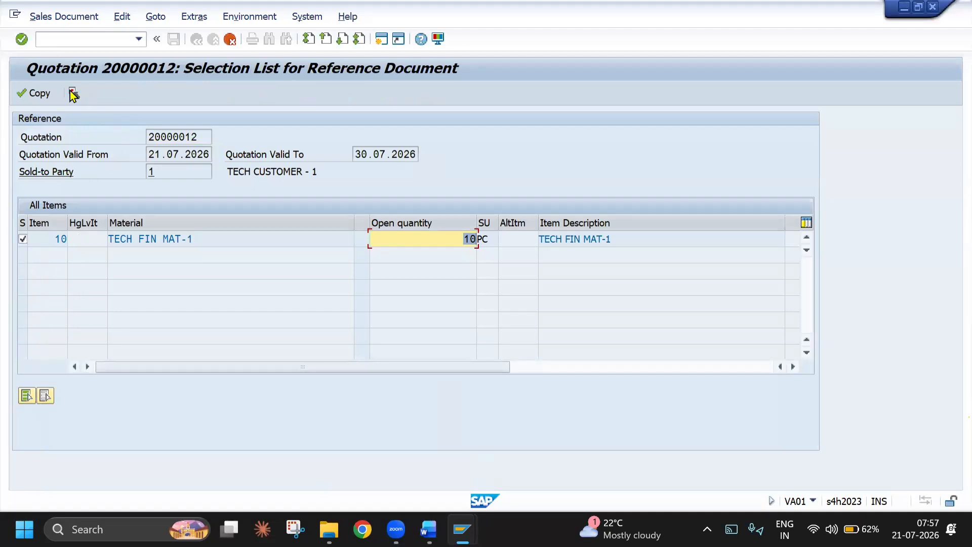
# Step: Copy item TECH FIN MAT-1 from the quotation into the new order, dismissing the checking group notice
pyautogui.click(38, 93)
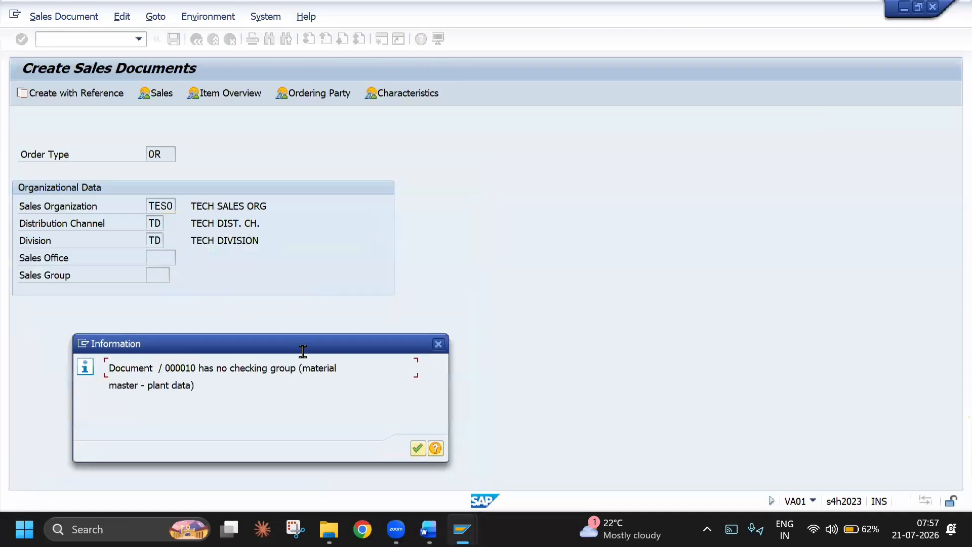
pyautogui.click(417, 448)
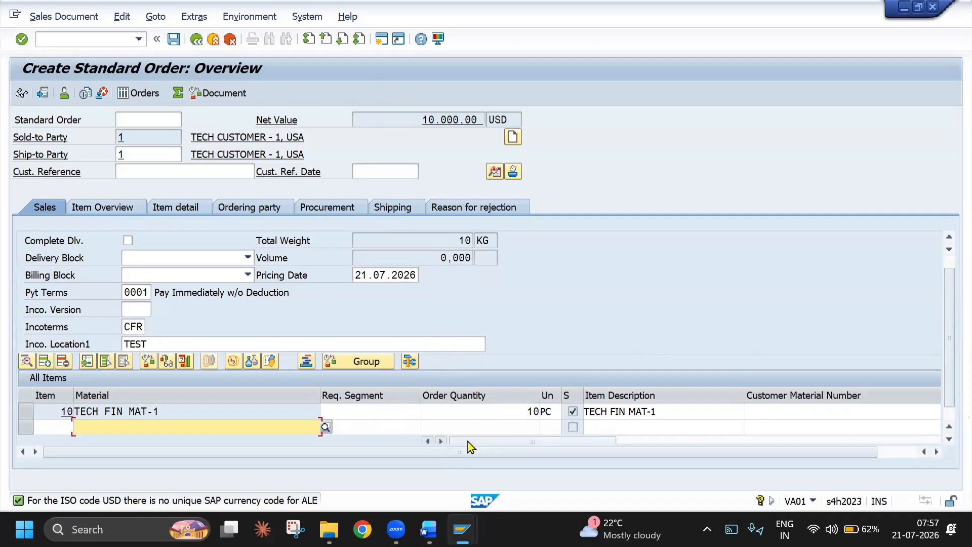
pyautogui.moveTo(468, 441)
pyautogui.mouseDown()
pyautogui.moveTo(519, 438)
pyautogui.moveTo(460, 444)
pyautogui.mouseUp()
# Step: Enter customer reference TEST and select the TECH FIN MAT-1 item row
pyautogui.press('Return')
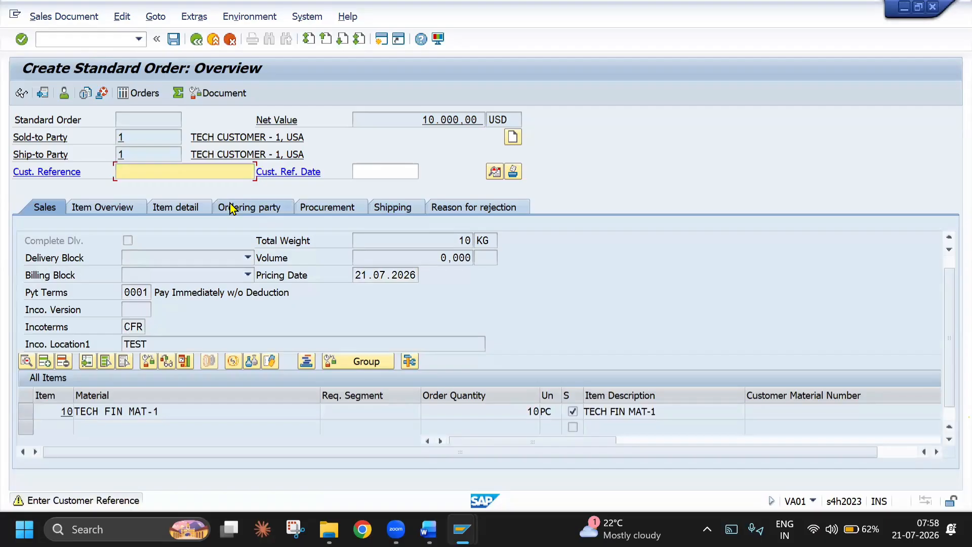
pyautogui.write('TEST')
pyautogui.press('Return')
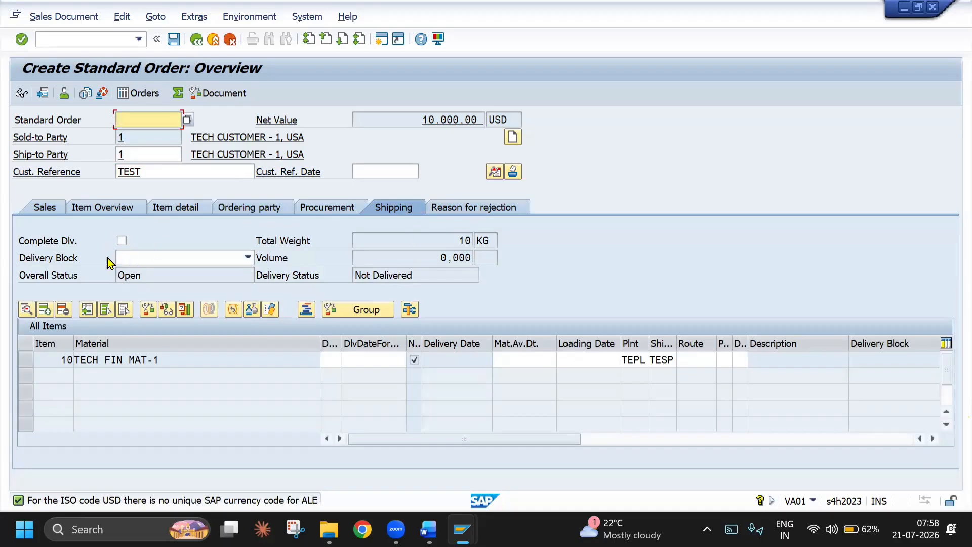
pyautogui.click(85, 359)
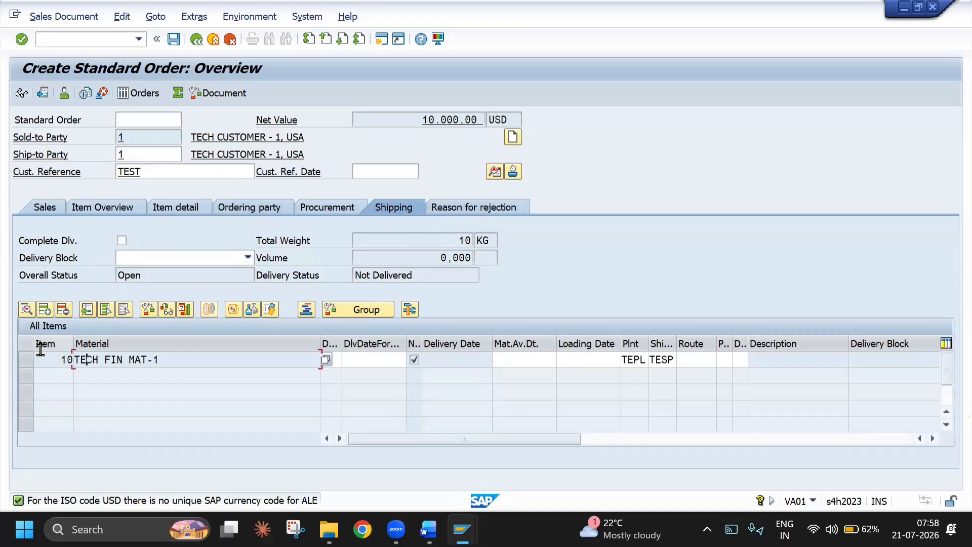
# Step: Open item 10's schedule lines and display the order's incompletion log
pyautogui.doubleClick(100, 359)
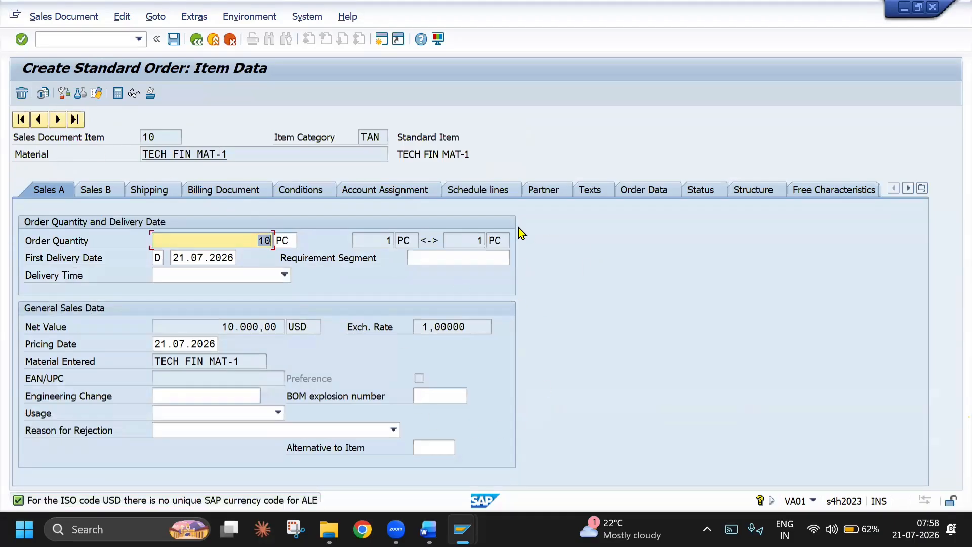
pyautogui.click(482, 194)
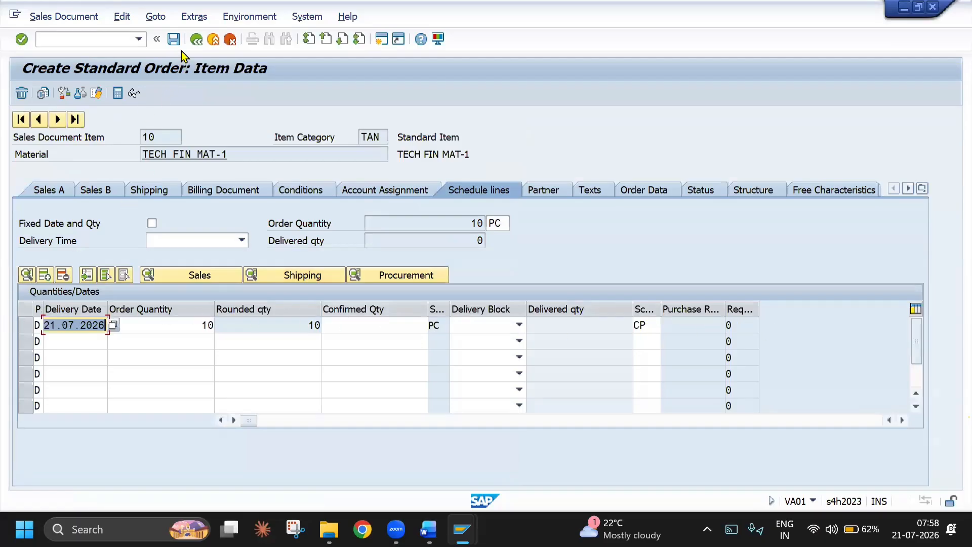
pyautogui.click(115, 15)
pyautogui.click(152, 175)
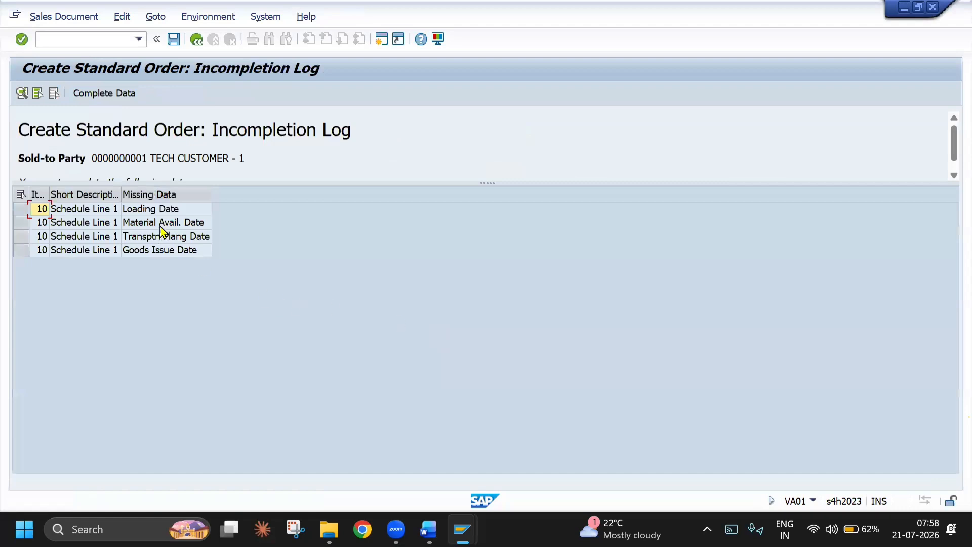
# Step: Set the loading, goods issue, material availability and transportation planning dates to 21.07.2026
pyautogui.doubleClick(161, 209)
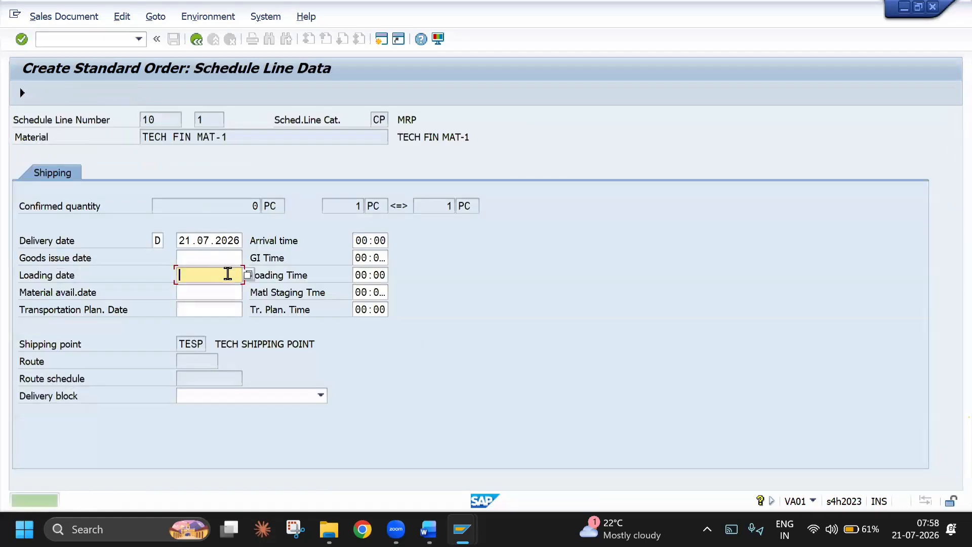
pyautogui.click(228, 273)
pyautogui.click(222, 287)
pyautogui.click(210, 257)
pyautogui.click(215, 274)
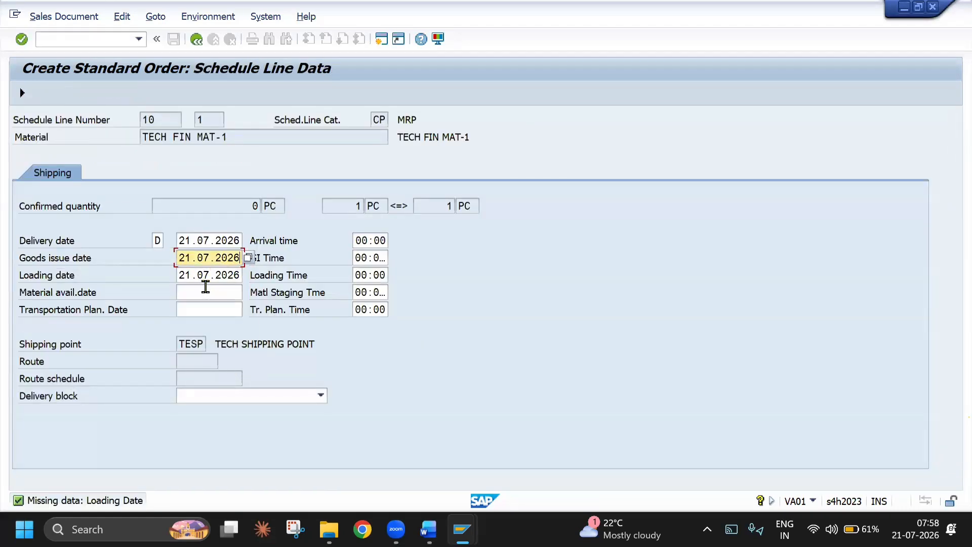
pyautogui.click(206, 287)
pyautogui.click(206, 306)
pyautogui.click(211, 310)
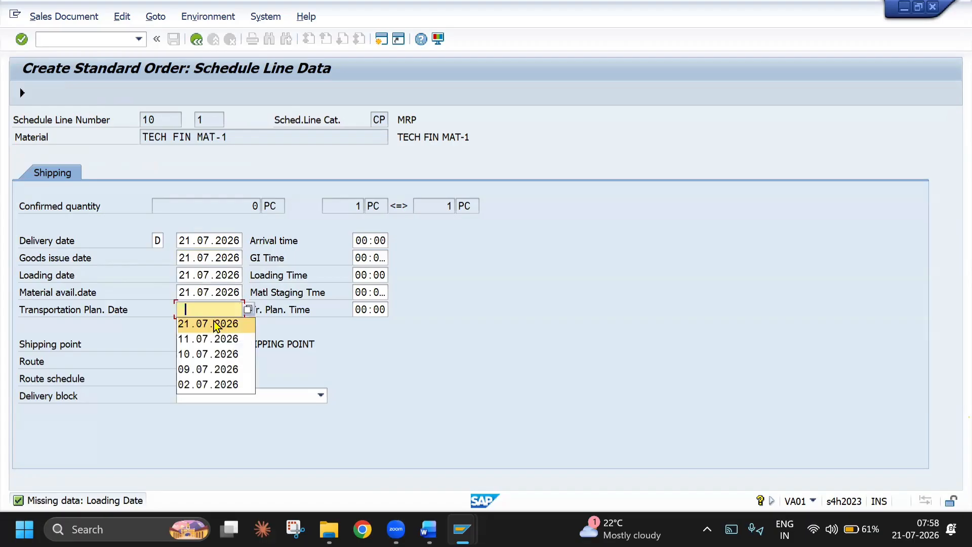
pyautogui.click(214, 323)
pyautogui.press('Return')
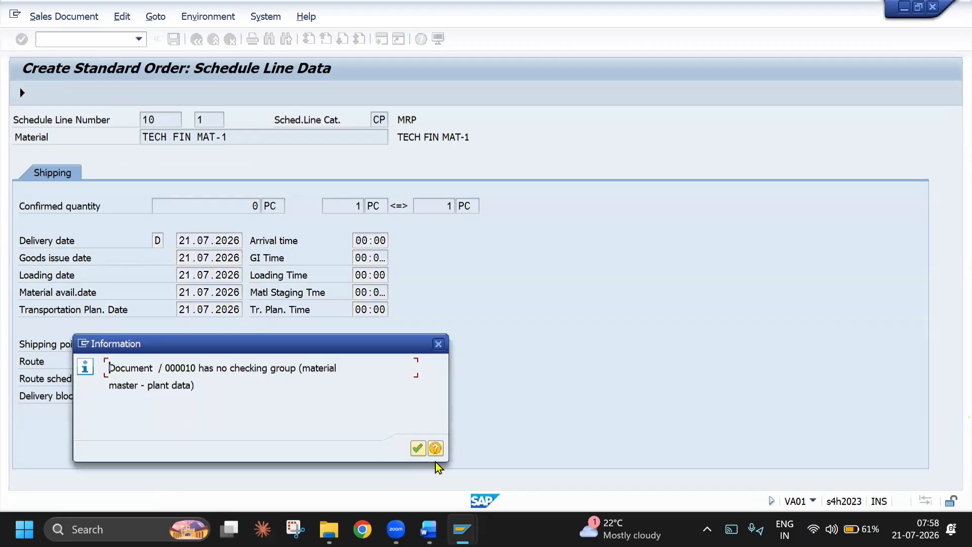
pyautogui.press('Return')
# Step: Set the schedule line's confirmed quantity to 10, return to the order overview and bring Word forward
pyautogui.click(27, 94)
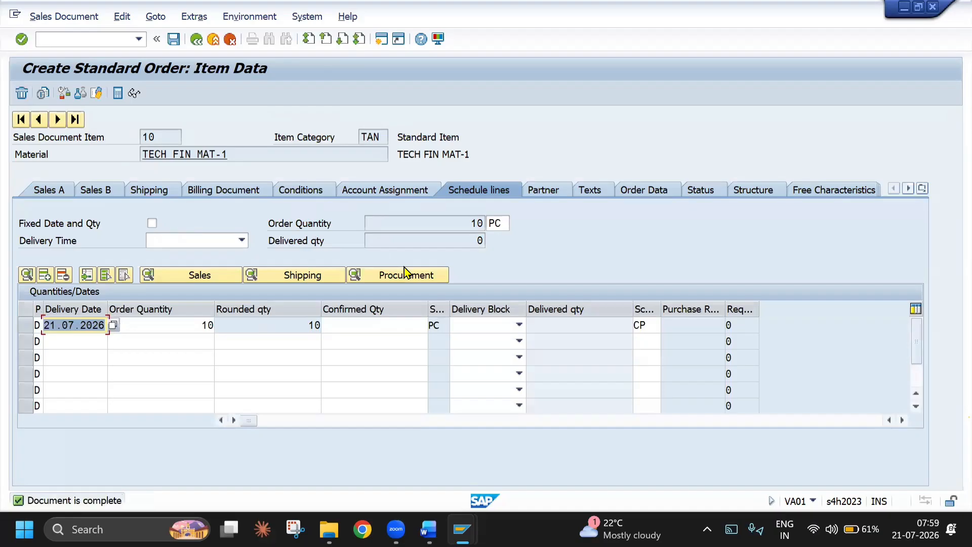
pyautogui.click(362, 323)
pyautogui.write('10')
pyautogui.press('Return')
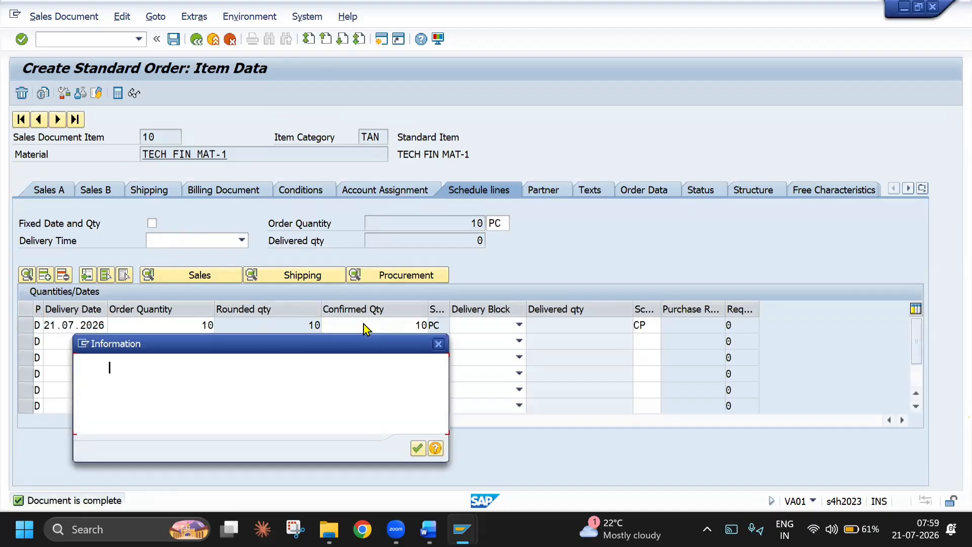
pyautogui.press('Return')
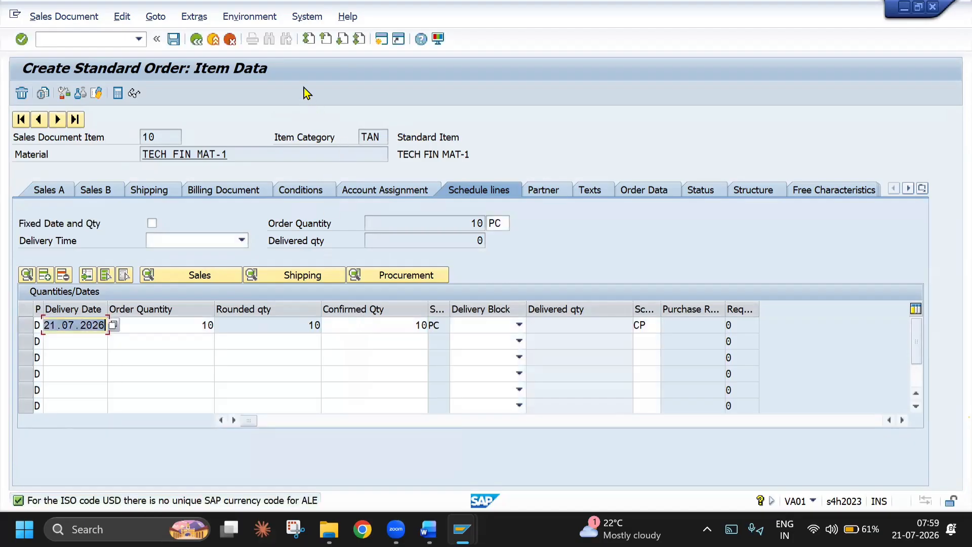
pyautogui.click(196, 39)
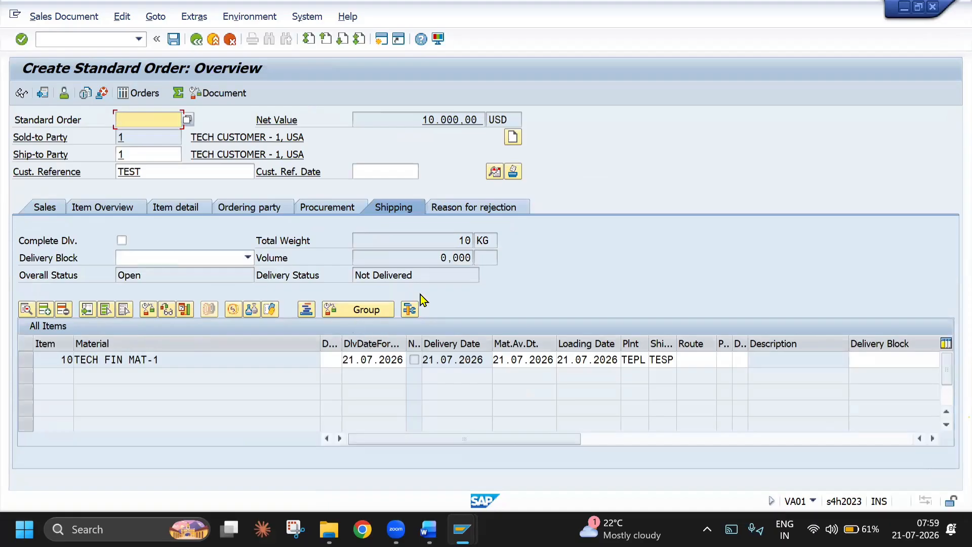
pyautogui.click(428, 529)
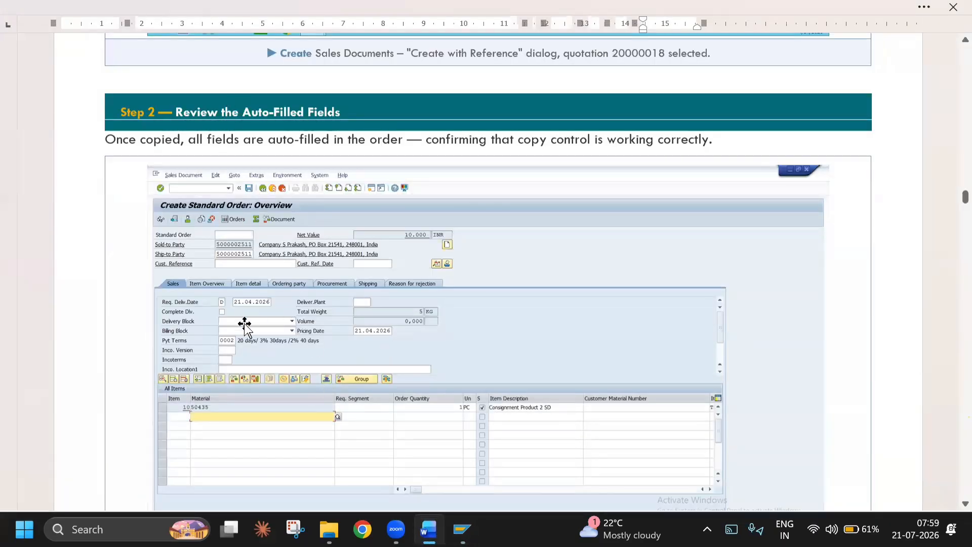
# Step: Scroll Word to the Copy Control Verified note and save the SAP order as Standard Order 74
pyautogui.scroll(-10, 241, 338)
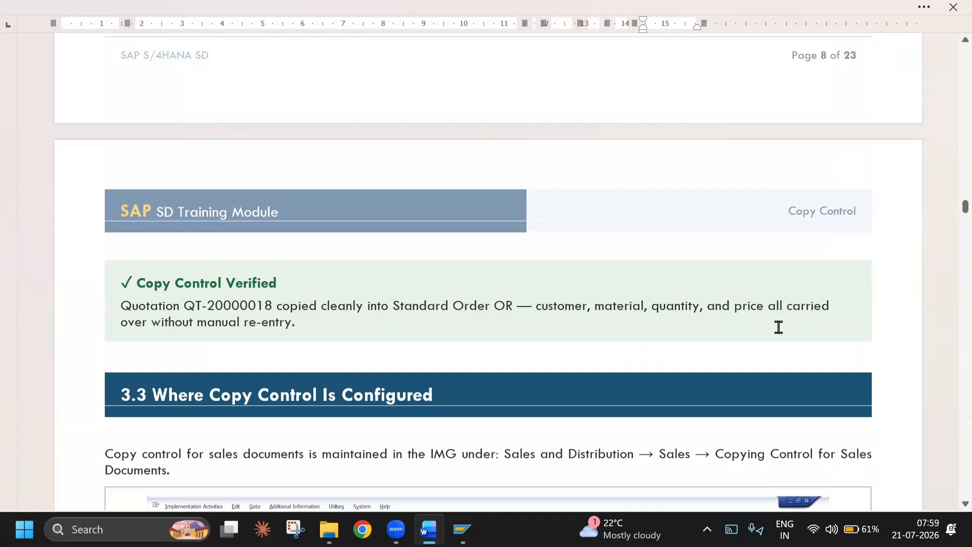
pyautogui.hotkey('alt', 'Tab')
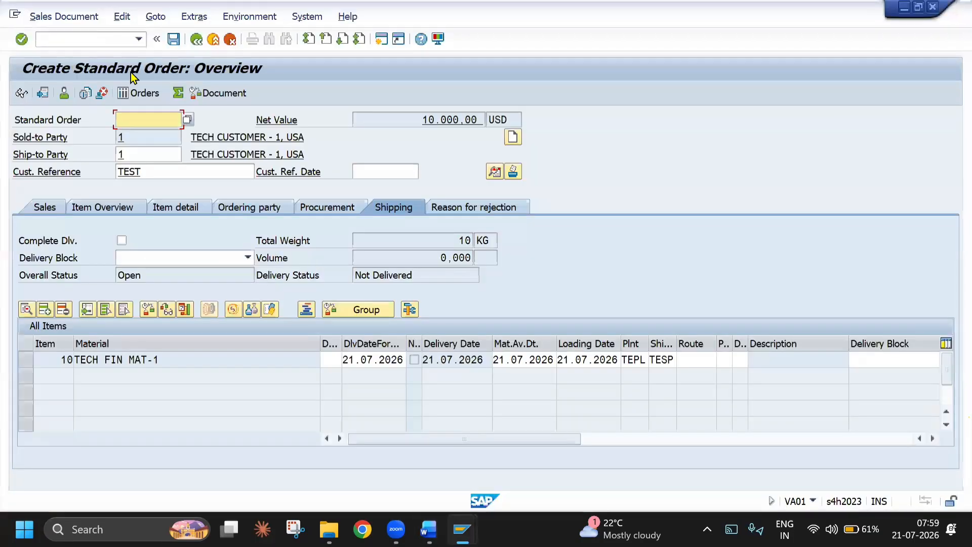
pyautogui.click(173, 43)
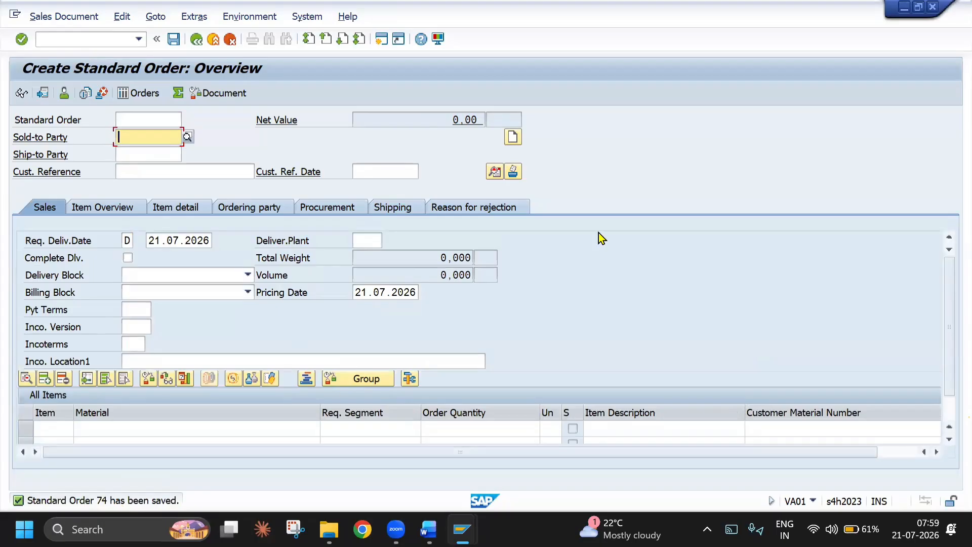
pyautogui.hotkey('alt', 'Tab')
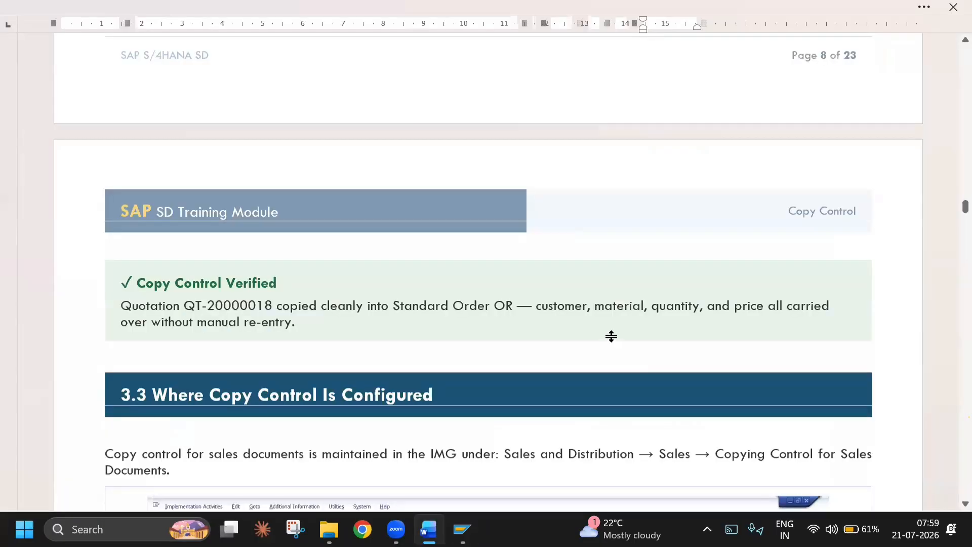
# Step: Scroll the Word document to section 3.3 and its Display IMG path screenshot
pyautogui.scroll(-5, 611, 336)
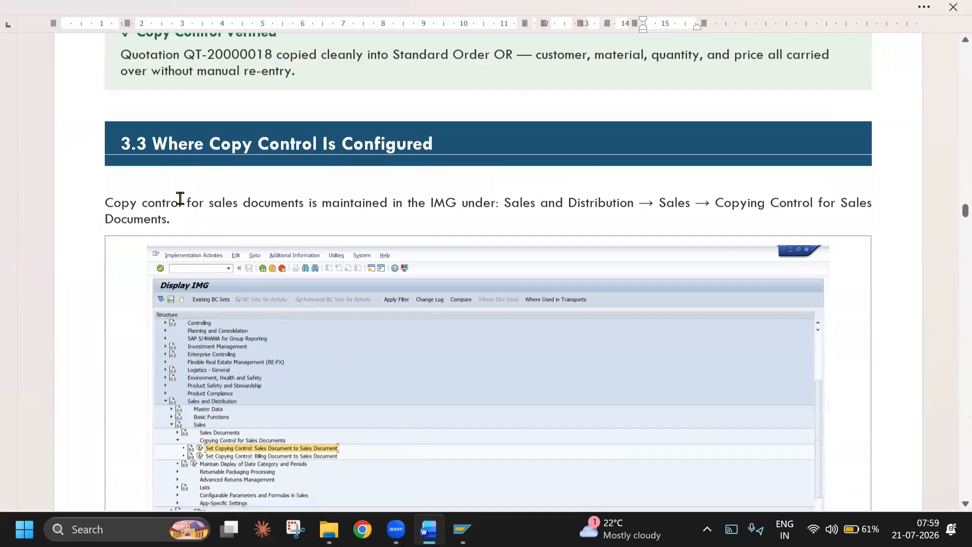
pyautogui.scroll(-12, 329, 329)
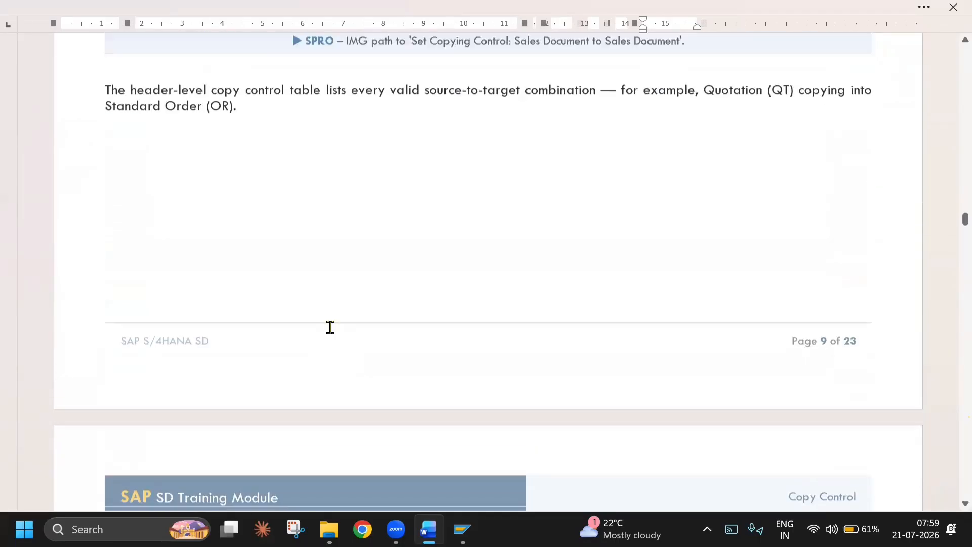
pyautogui.scroll(10, 330, 327)
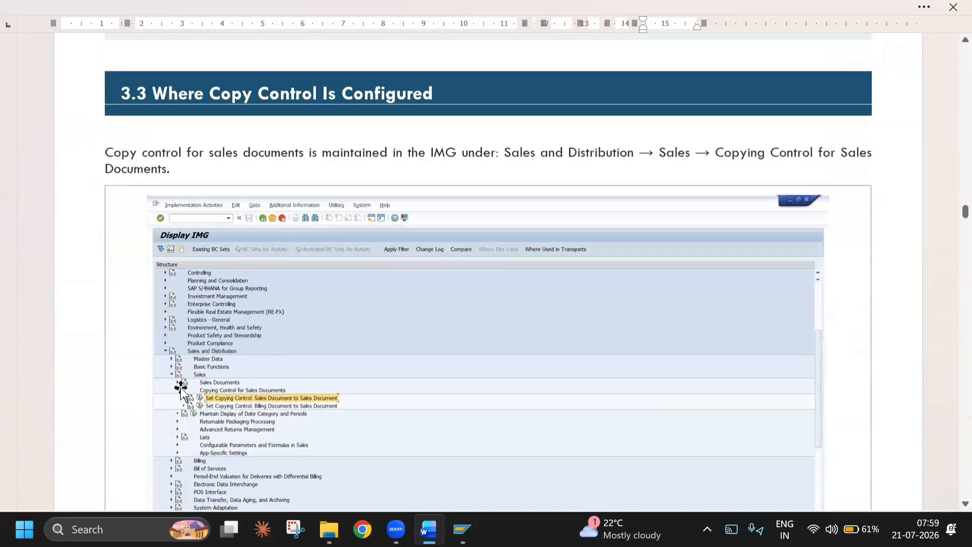
pyautogui.scroll(-1, 229, 364)
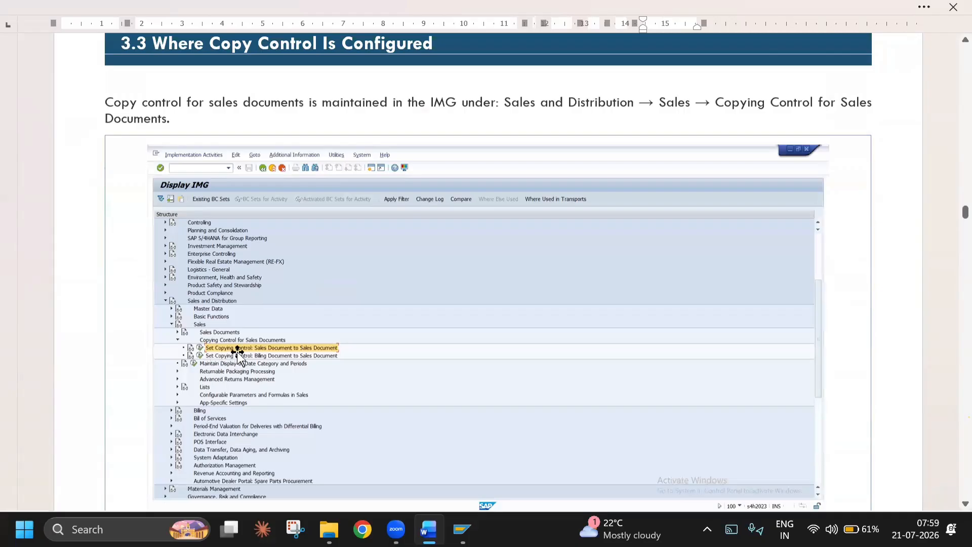
pyautogui.scroll(-5, 277, 326)
pyautogui.scroll(-13, 277, 326)
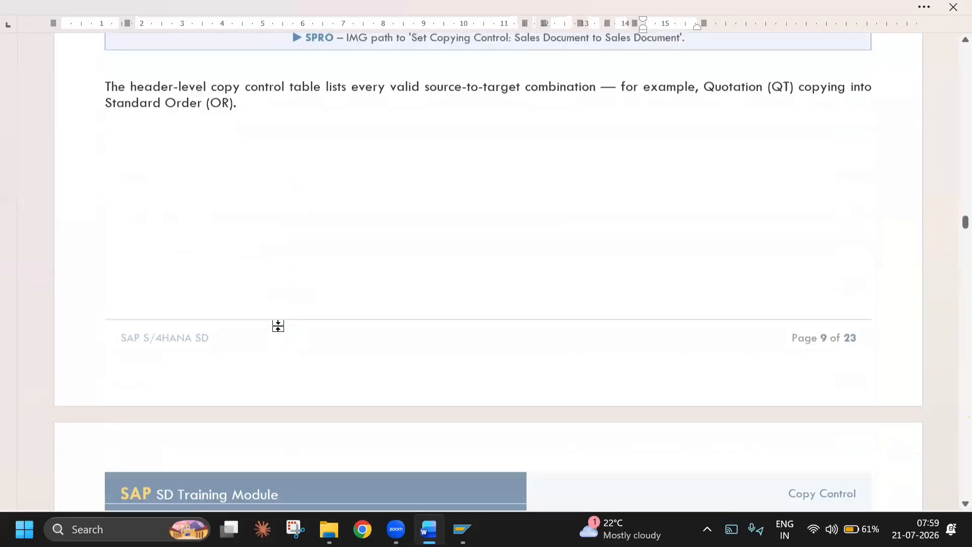
pyautogui.scroll(15, 278, 328)
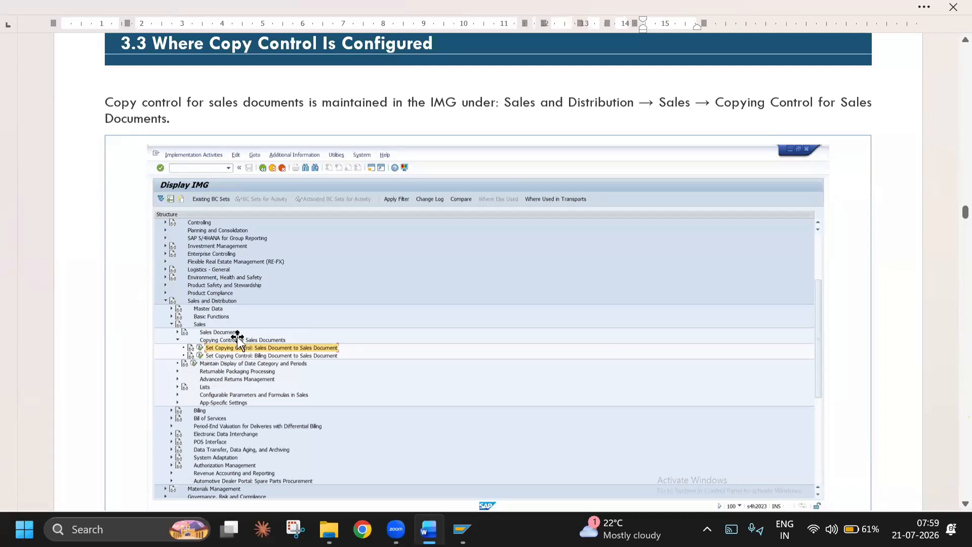
# Step: Run transaction /nspro and expand Sales and Distribution in the SAP Reference IMG
pyautogui.hotkey('alt', 'Tab')
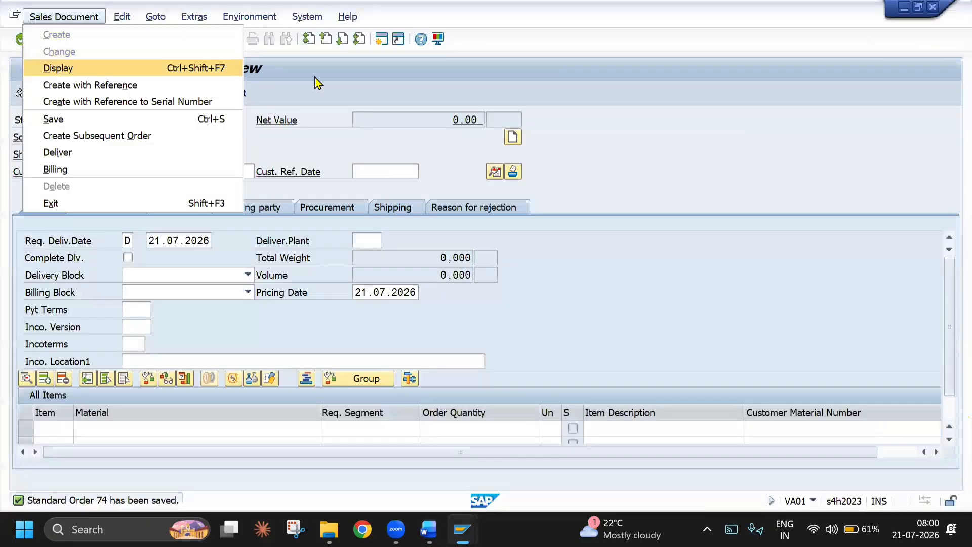
pyautogui.click(315, 77)
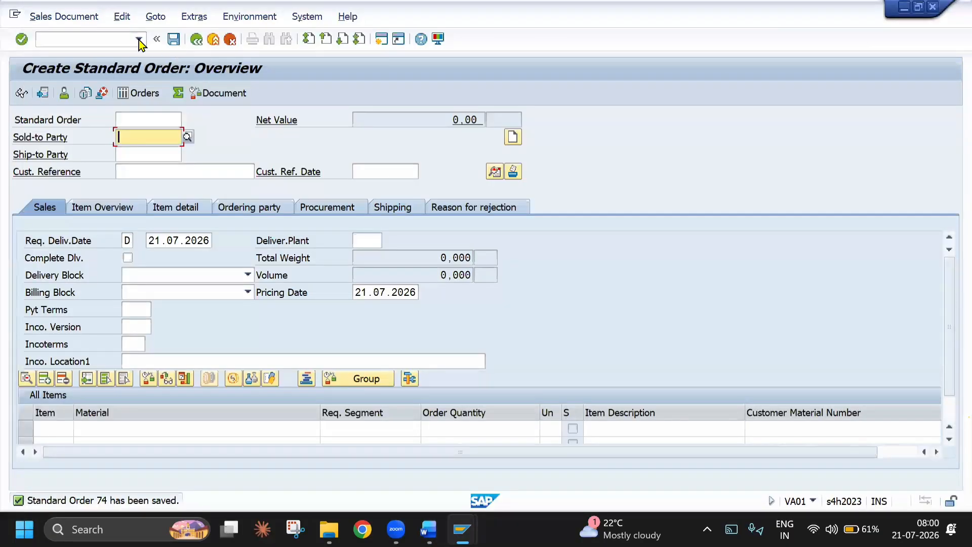
pyautogui.click(108, 36)
pyautogui.write('/nspro')
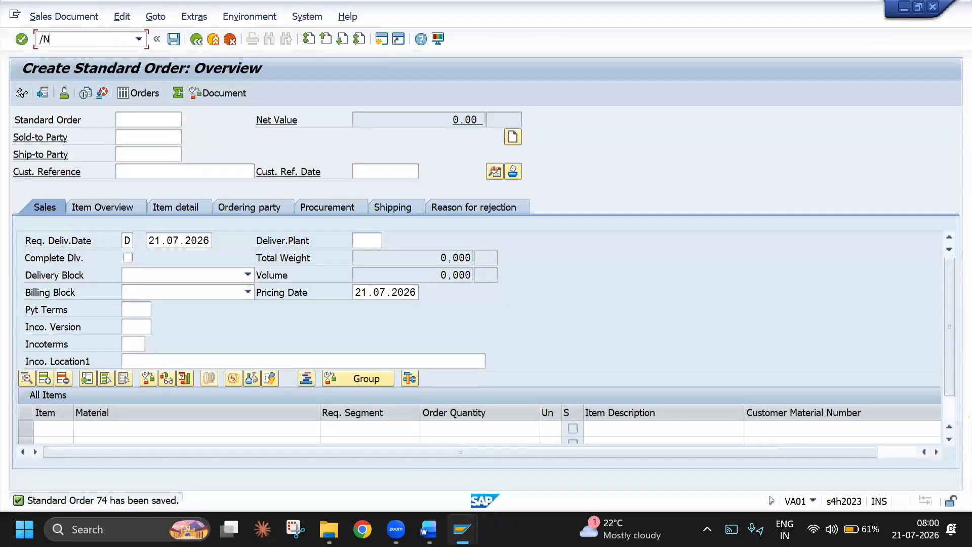
pyautogui.press('Return')
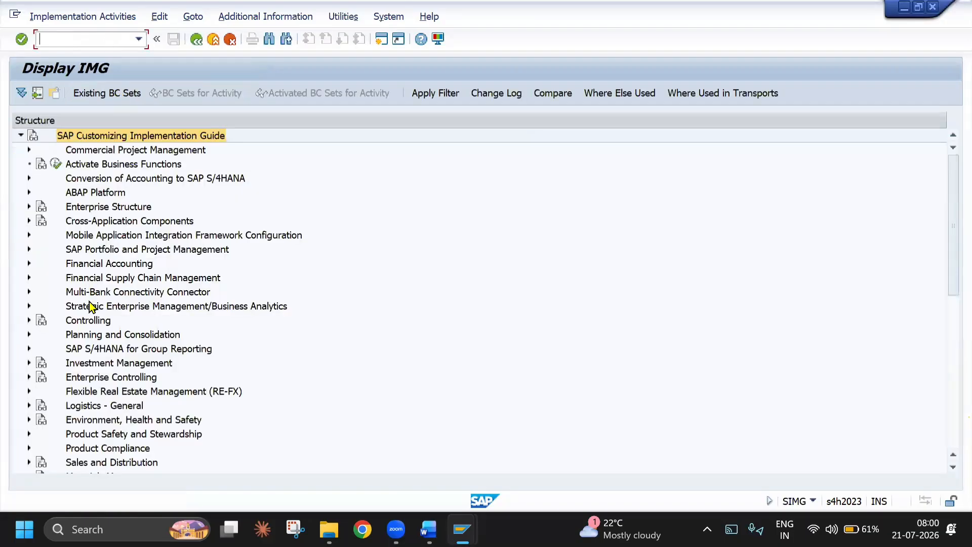
pyautogui.doubleClick(86, 463)
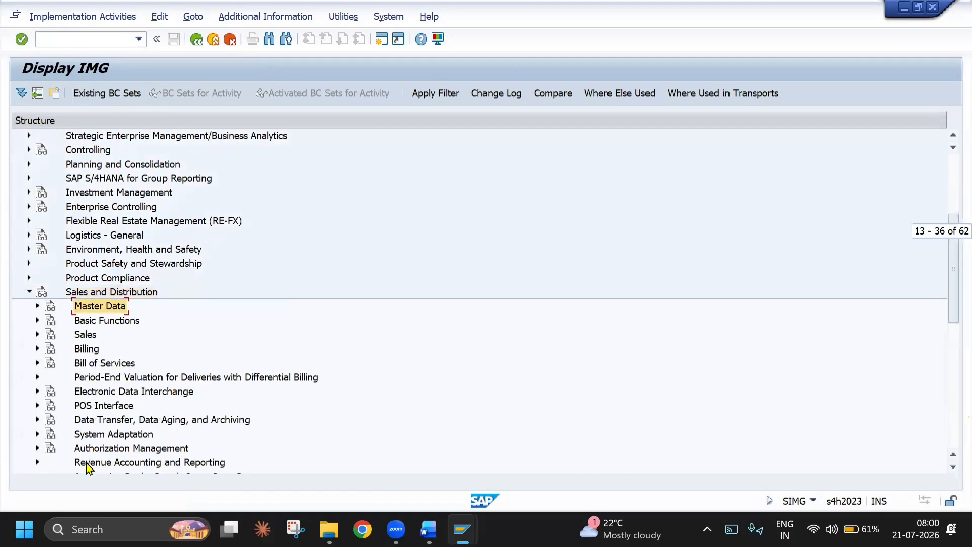
# Step: Expand Sales > Copying Control for Sales Documents and move to the sales-to-sales activity
pyautogui.hotkey('alt', 'Tab')
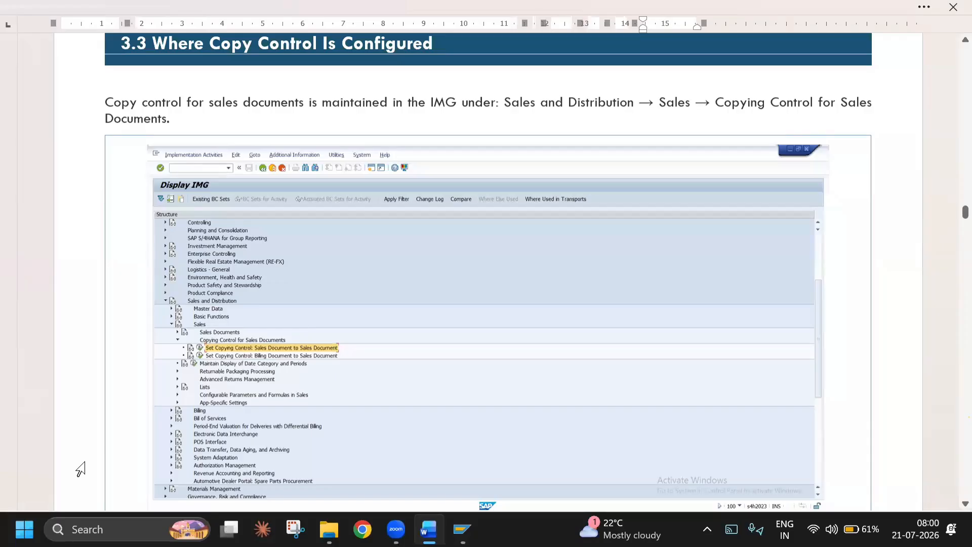
pyautogui.hotkey('alt', 'Tab')
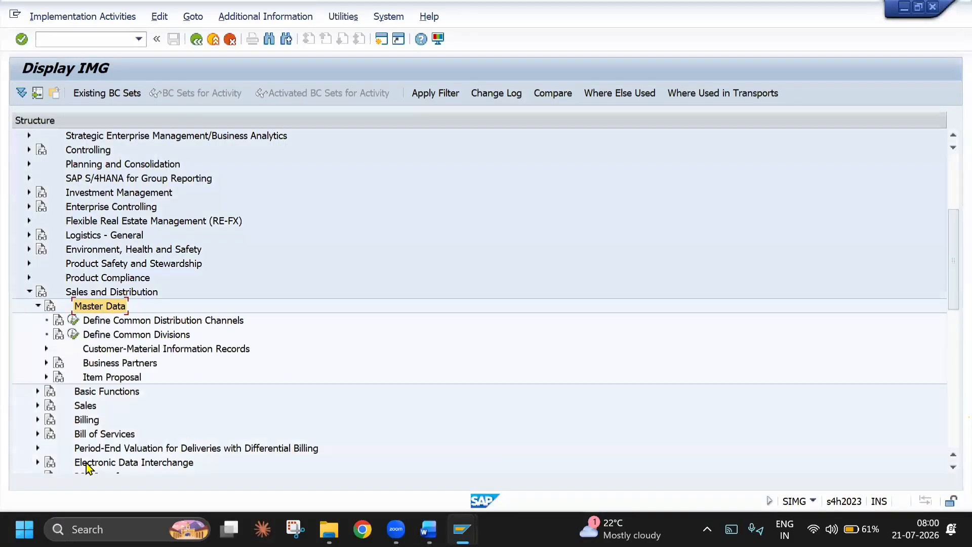
pyautogui.press('Left')
pyautogui.press('Down')
pyautogui.press('Down')
pyautogui.press('Right')
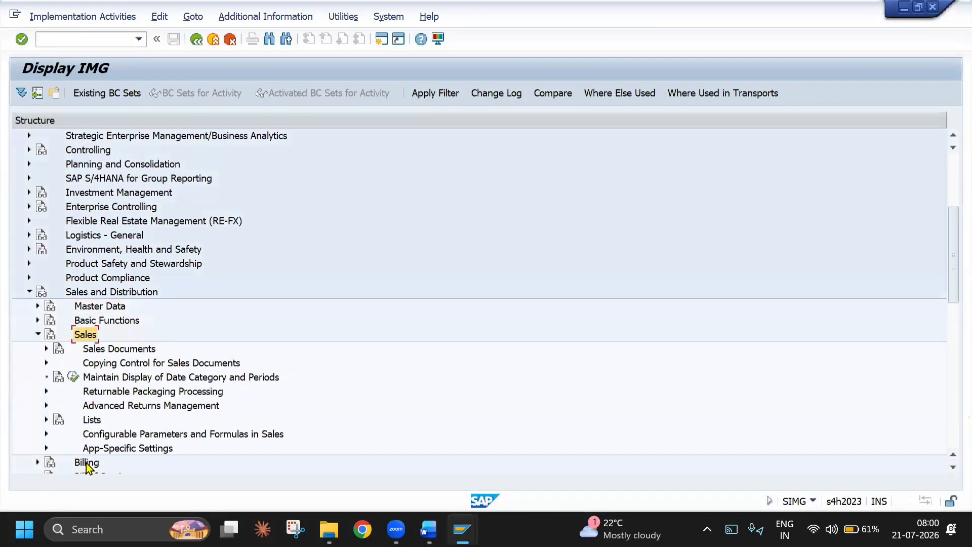
pyautogui.press('Down')
pyautogui.press('Down')
pyautogui.press('Right')
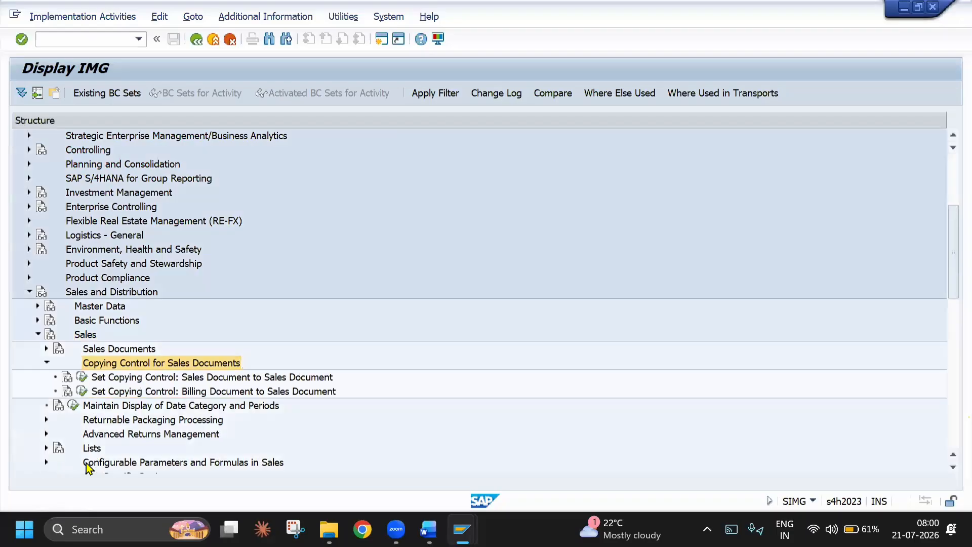
pyautogui.press('Down')
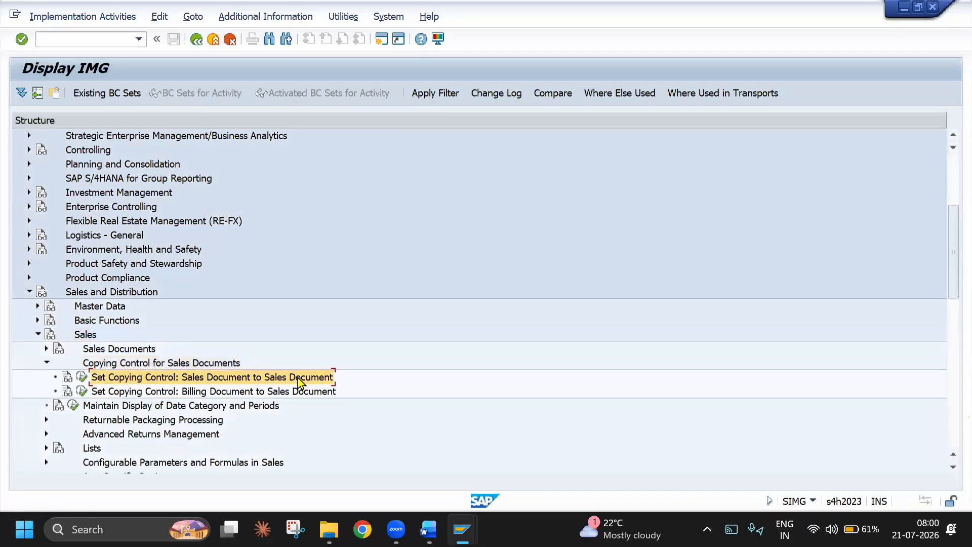
# Step: Execute Set Copying Control: Sales Document to Sales Document and open the Position dialog
pyautogui.press('Left')
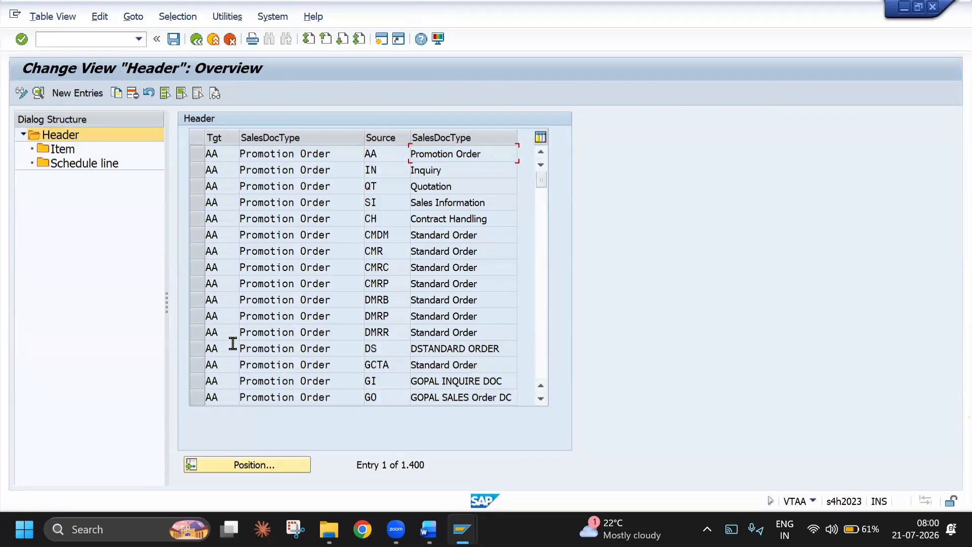
pyautogui.click(233, 464)
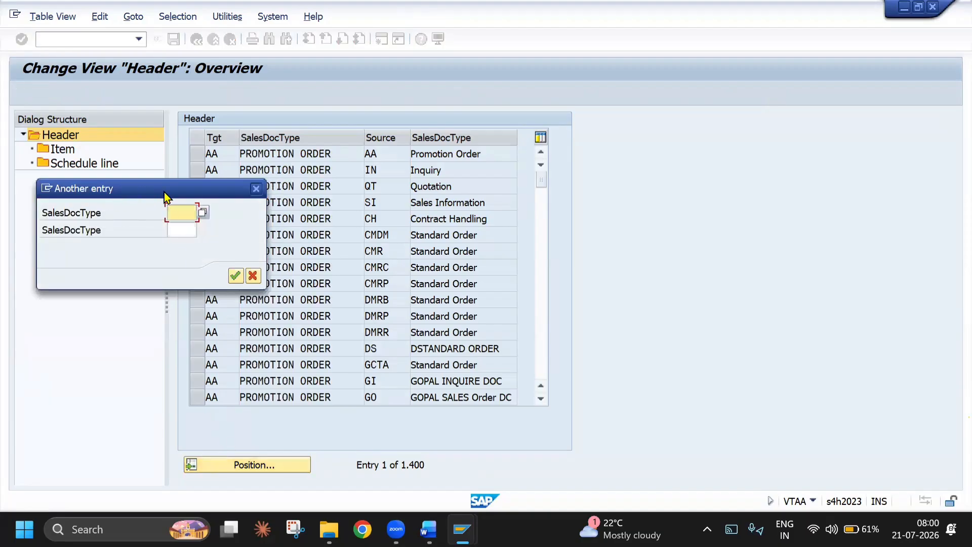
pyautogui.moveTo(164, 192); pyautogui.dragTo(695, 195)
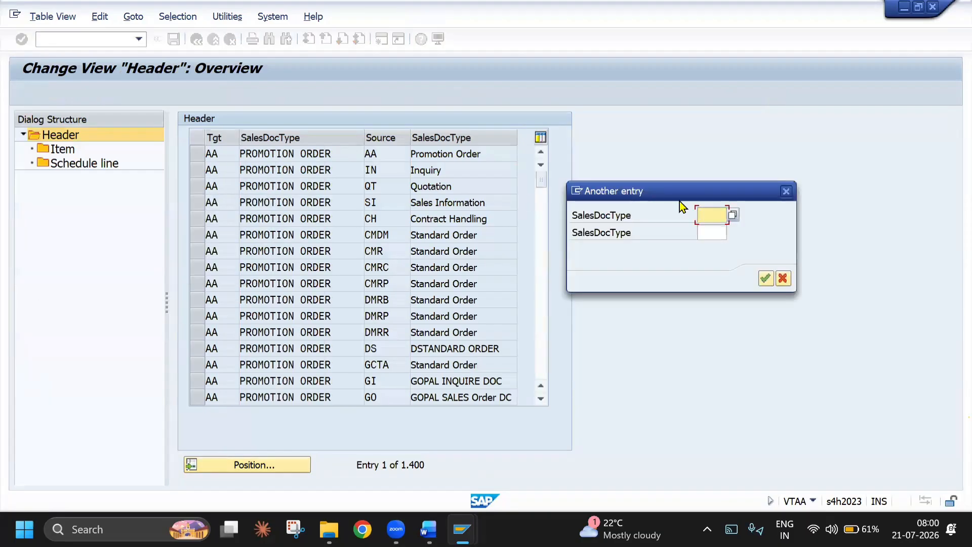
# Step: Position the Header table at target OR with source QT and select that rule
pyautogui.write('OR')
pyautogui.press('Tab')
pyautogui.write('QT')
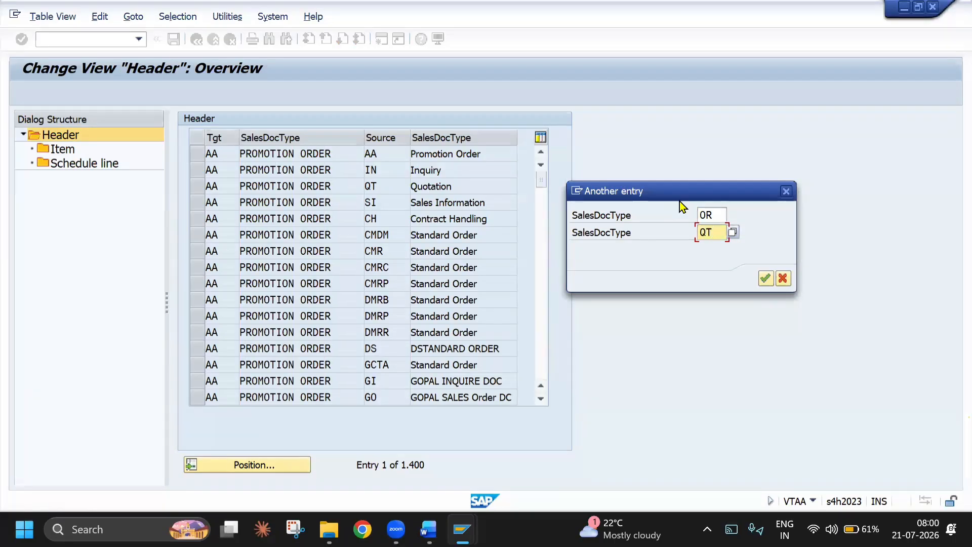
pyautogui.press('Return')
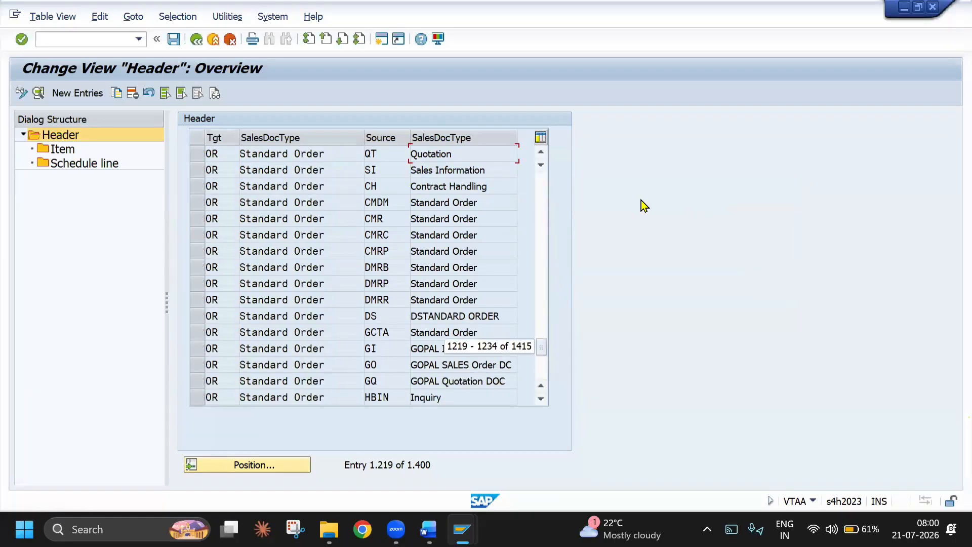
pyautogui.click(197, 153)
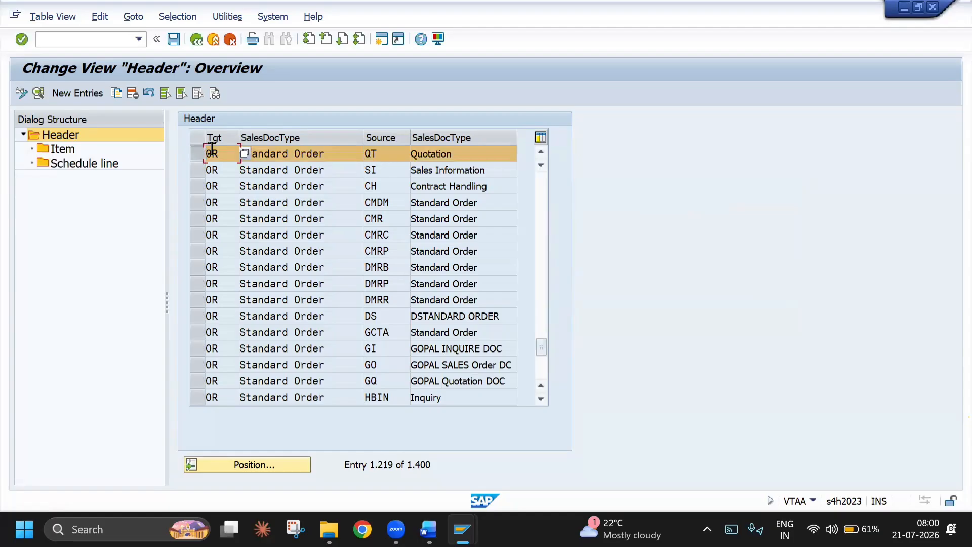
pyautogui.doubleClick(379, 154)
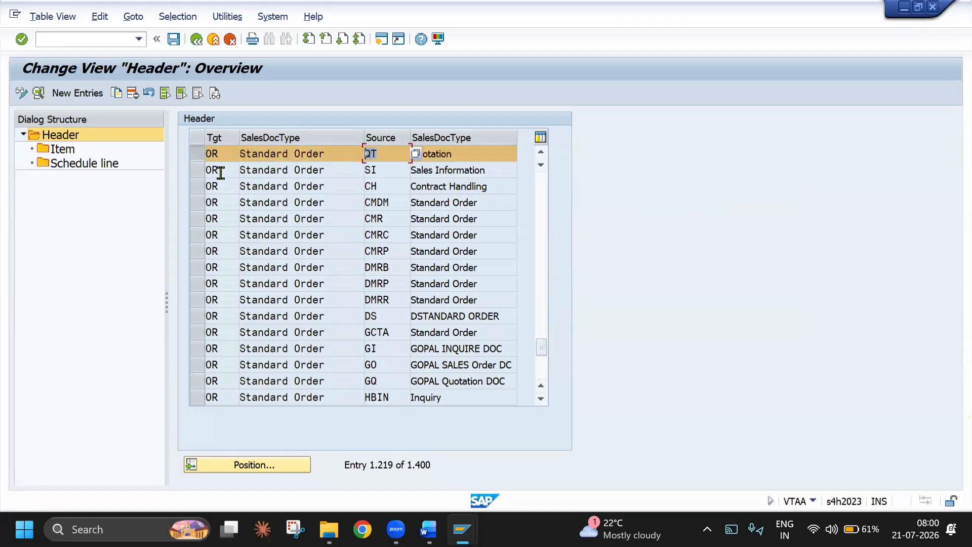
pyautogui.hotkey('alt', 'Tab')
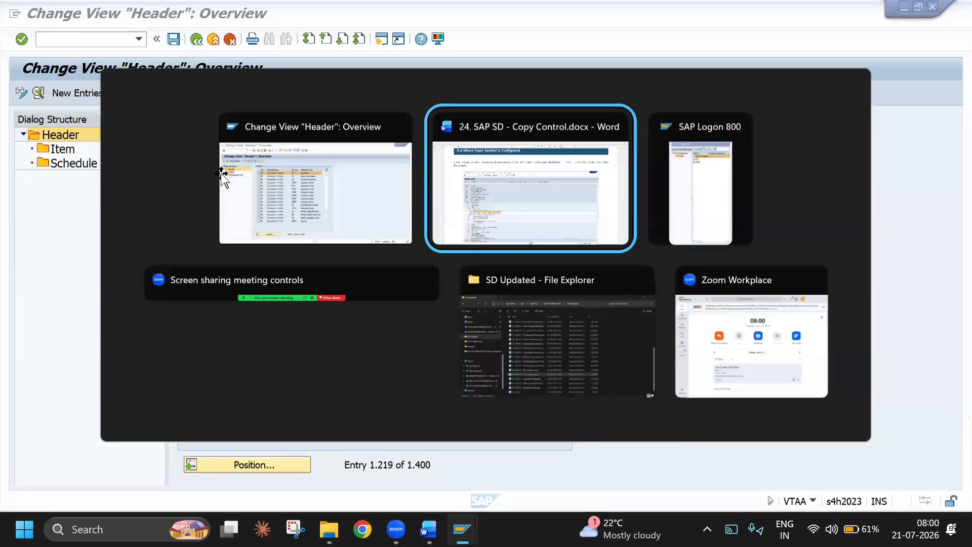
# Step: Review section 4.1 Sales Document to Sales Document — VTAA in Word, then return to the SAP table
pyautogui.scroll(-15, 277, 325)
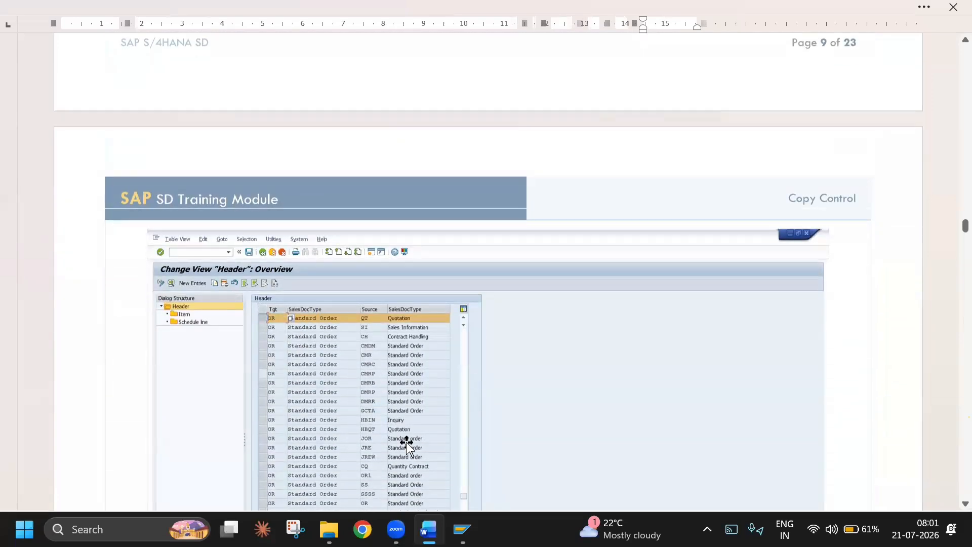
pyautogui.scroll(-6, 397, 404)
pyautogui.scroll(-15, 398, 403)
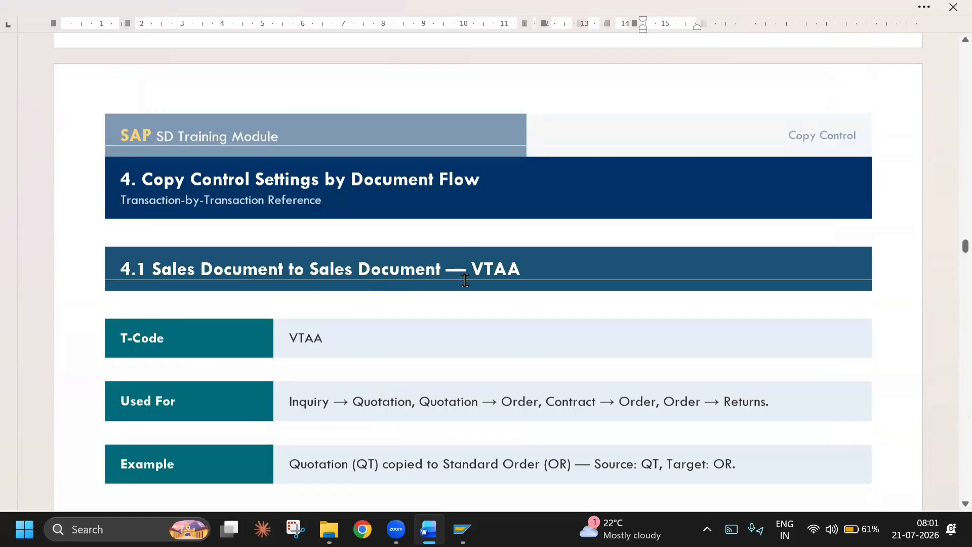
pyautogui.scroll(-3, 465, 280)
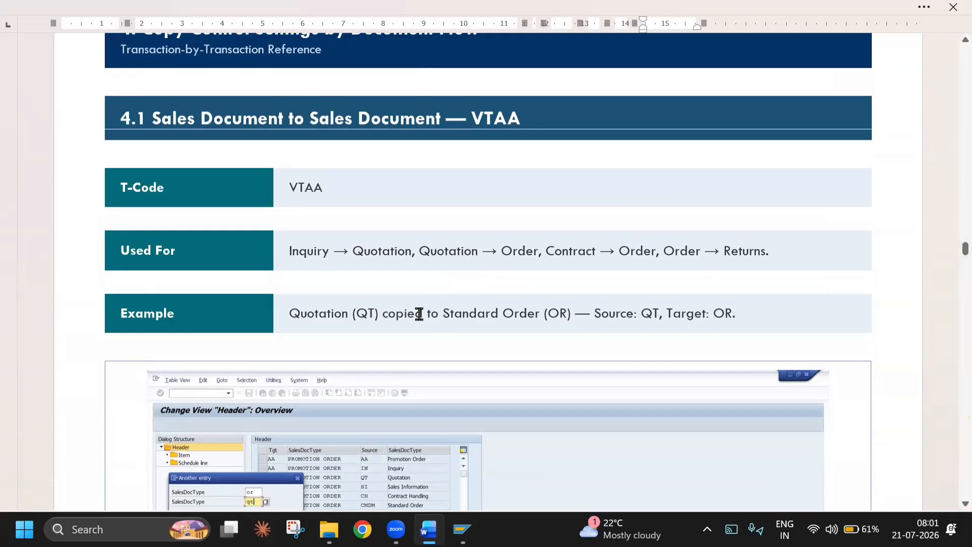
pyautogui.click(411, 338)
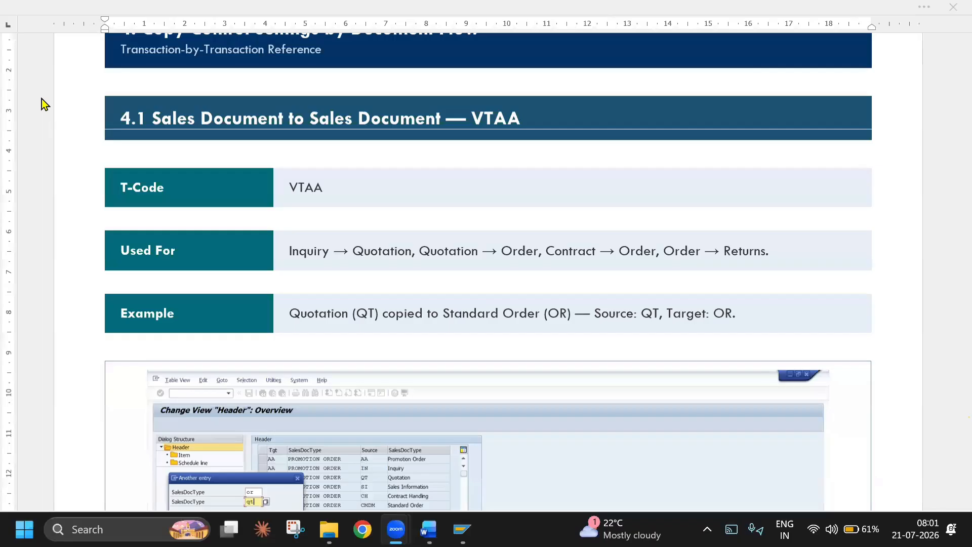
pyautogui.click(24, 189)
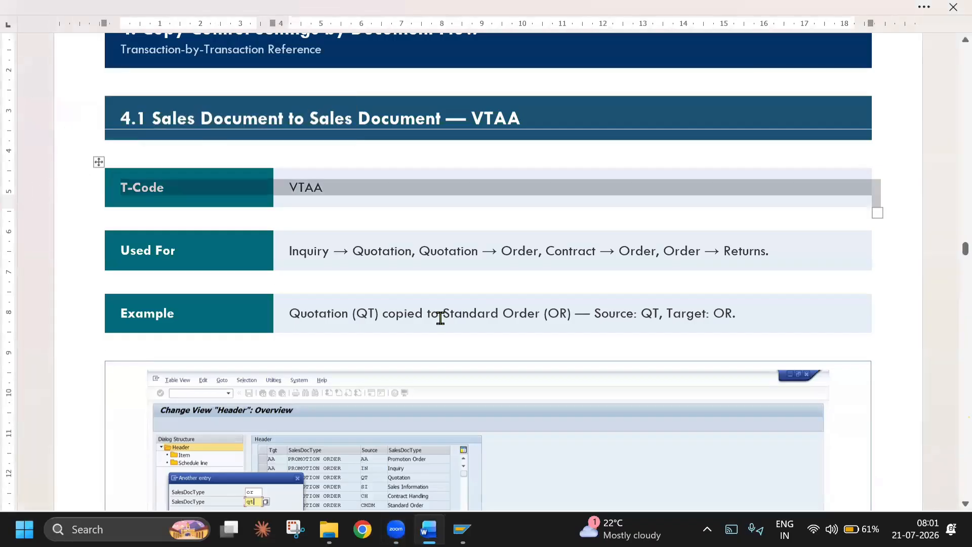
pyautogui.click(440, 318)
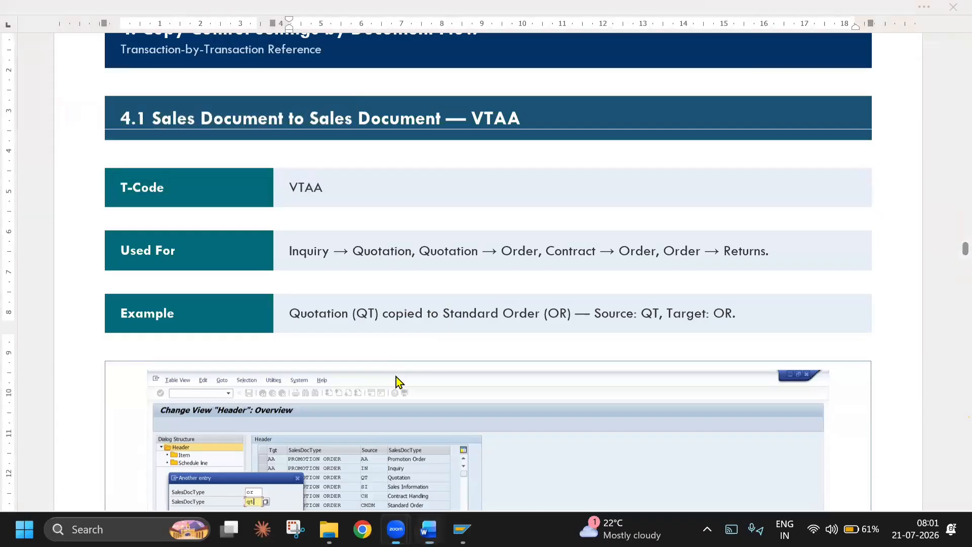
pyautogui.hotkey('alt', 'Tab')
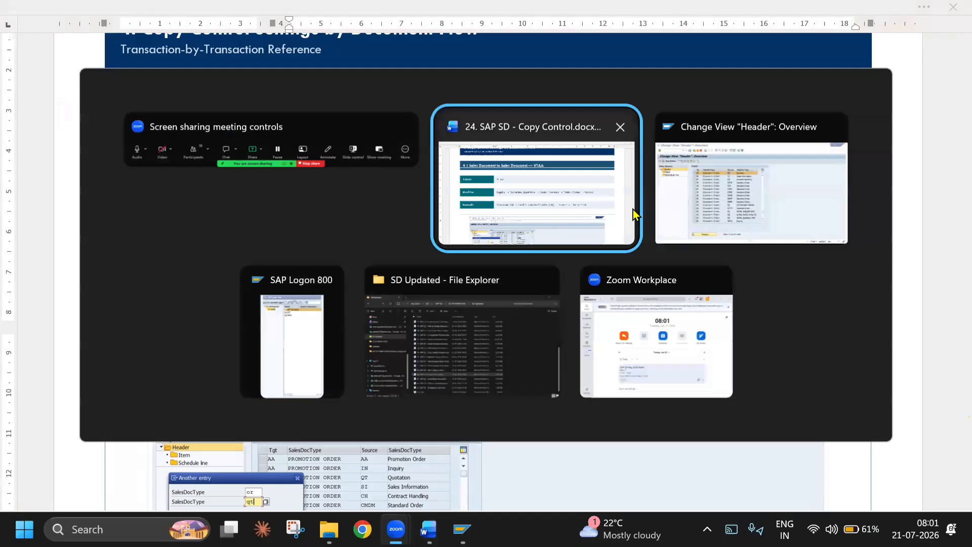
pyautogui.click(702, 208)
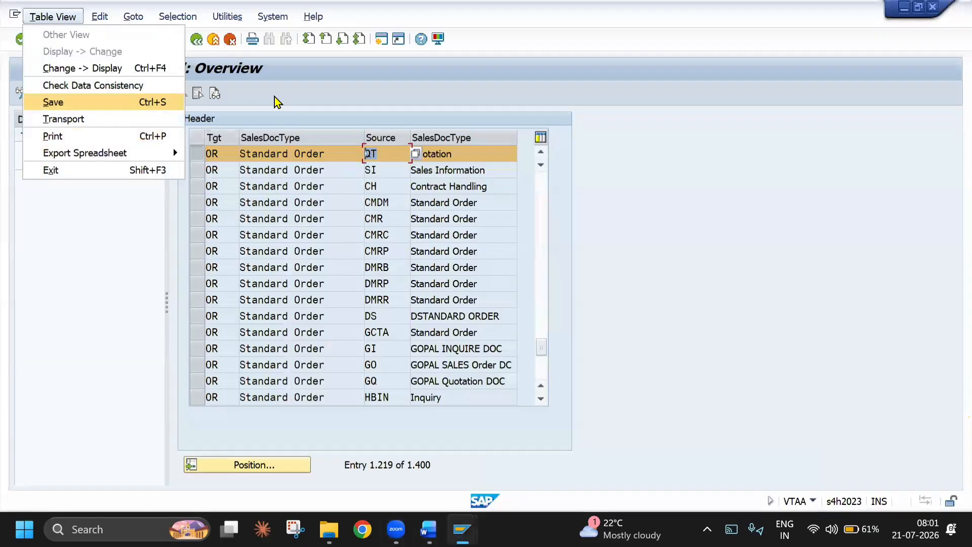
# Step: Exit the copy control table, discarding unsaved changes
pyautogui.press('F12')
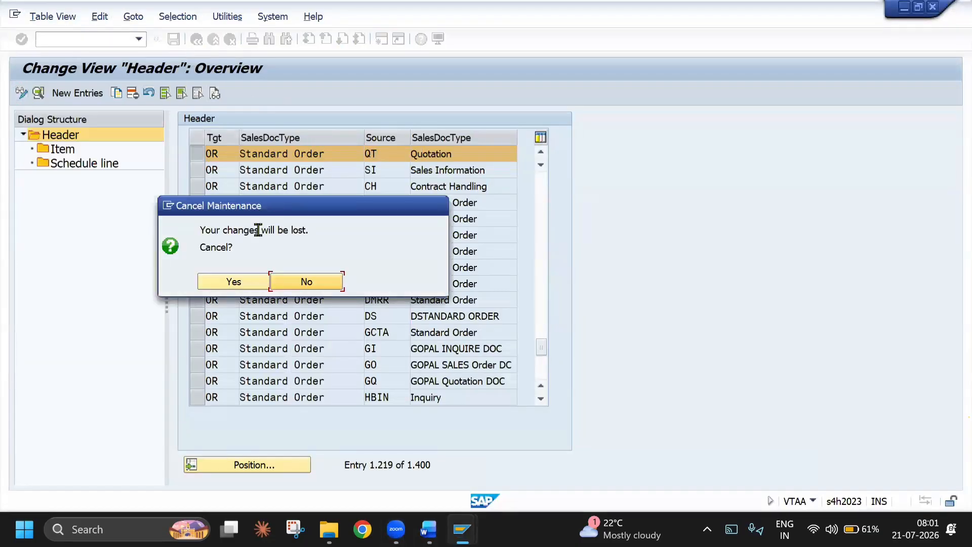
pyautogui.click(245, 280)
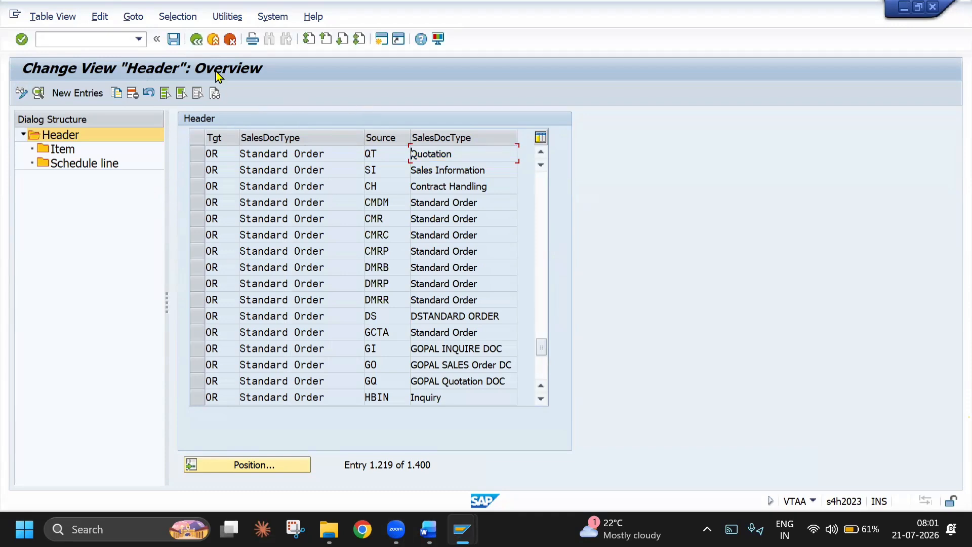
pyautogui.click(229, 74)
pyautogui.click(618, 186)
# Step: Go back to SAP Easy Access and run transaction VTAA
pyautogui.press('F3')
pyautogui.press('F3')
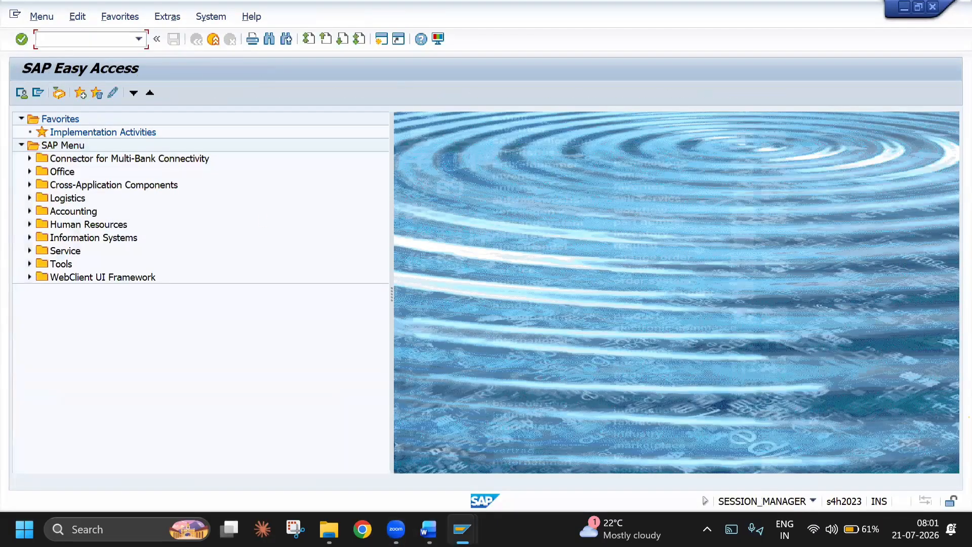
pyautogui.write('VTAA')
pyautogui.press('Return')
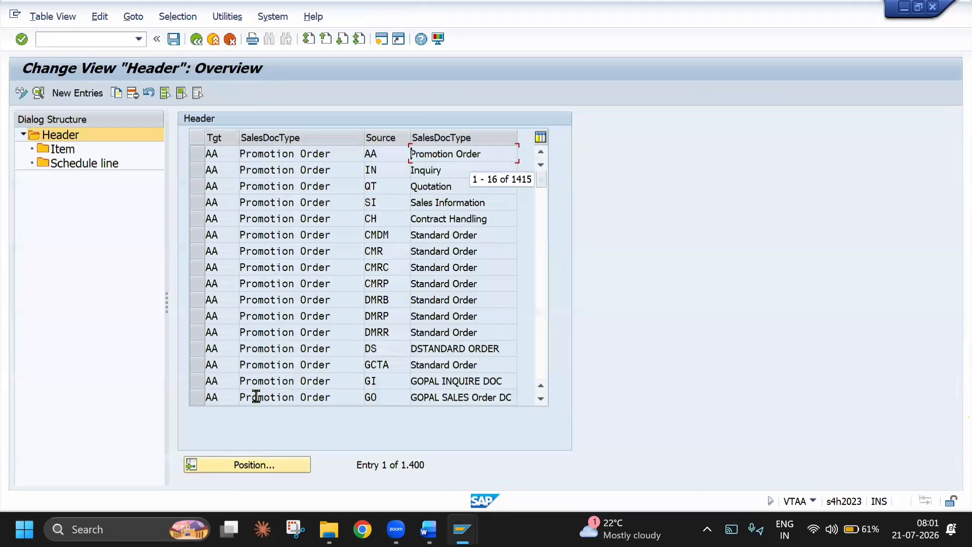
# Step: Position the VTAA header table on target OR, source QT, and select that row
pyautogui.click(256, 463)
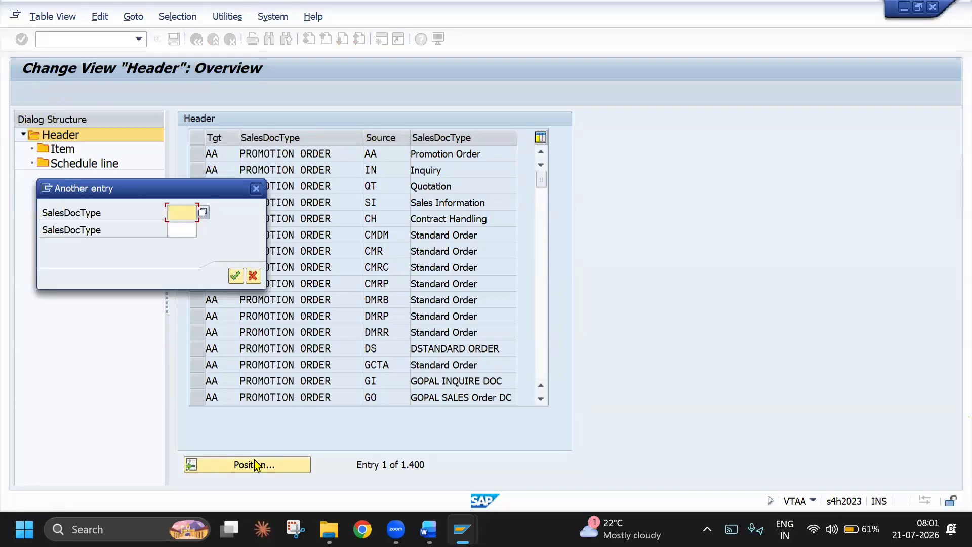
pyautogui.write('OR')
pyautogui.press('Tab')
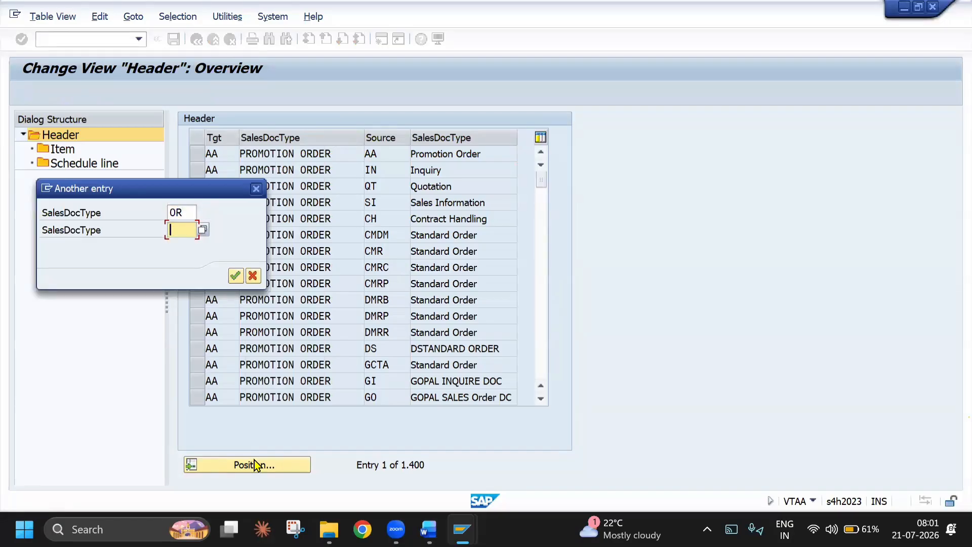
pyautogui.write('QT')
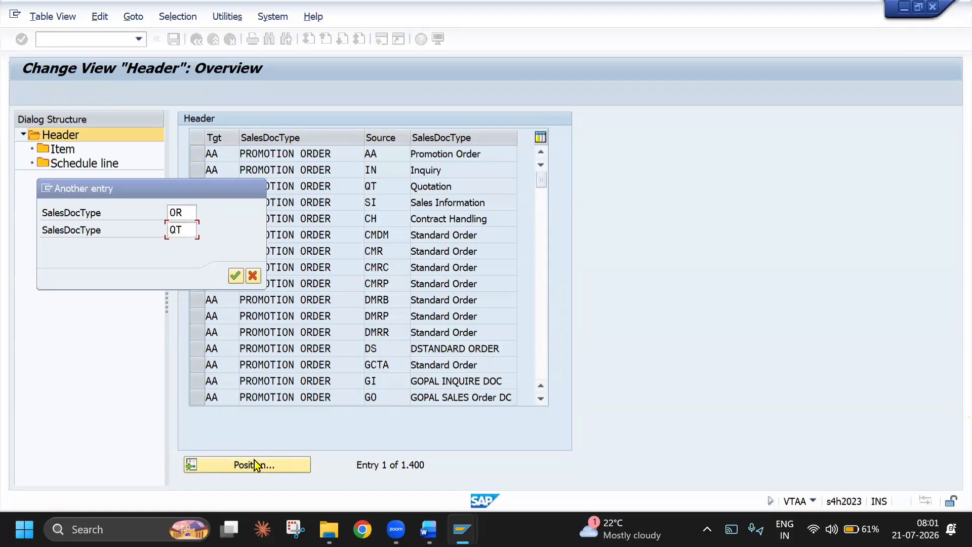
pyautogui.press('Return')
pyautogui.click(200, 156)
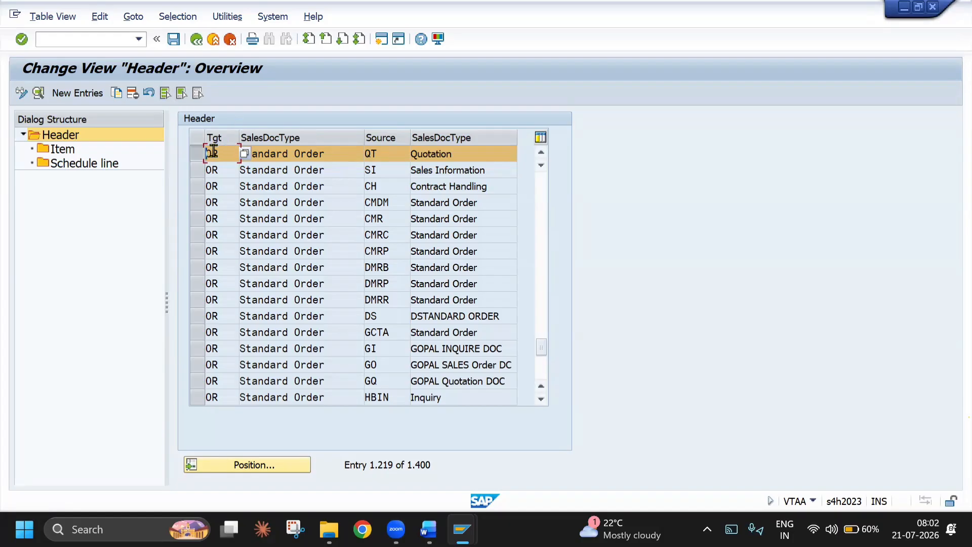
pyautogui.moveTo(223, 154); pyautogui.dragTo(191, 160)
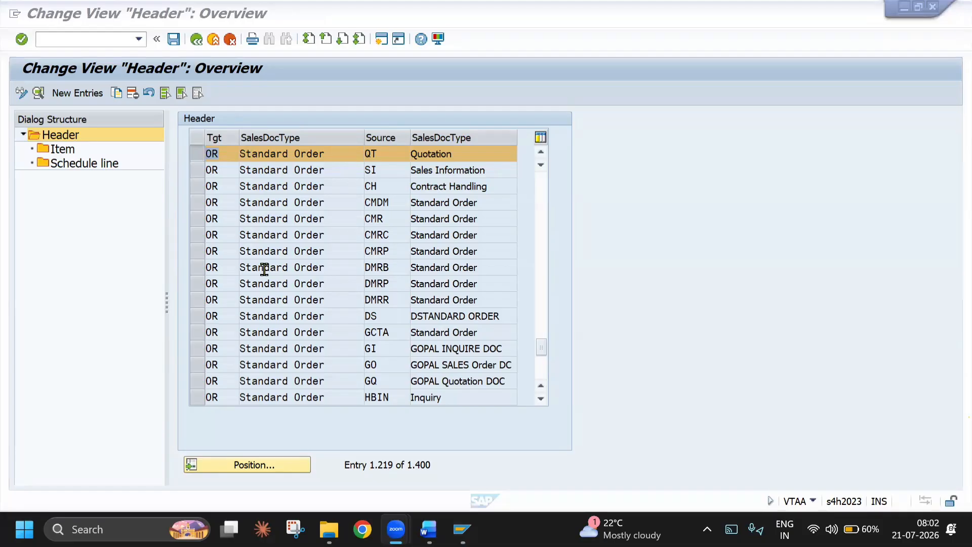
pyautogui.hotkey('alt', 'Tab')
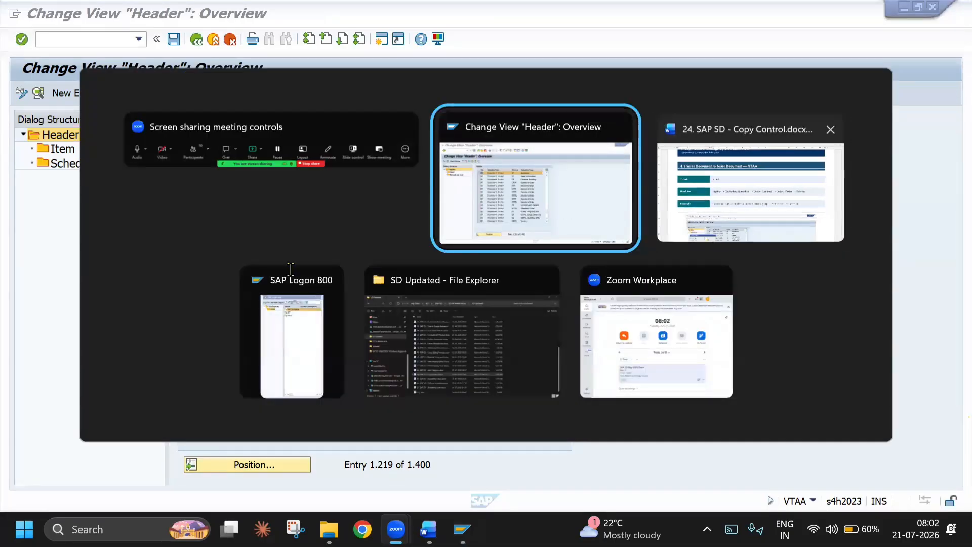
# Step: Scroll the Word document down to the Change View "Header": Details screenshot
pyautogui.click(685, 211)
pyautogui.scroll(-4, 384, 283)
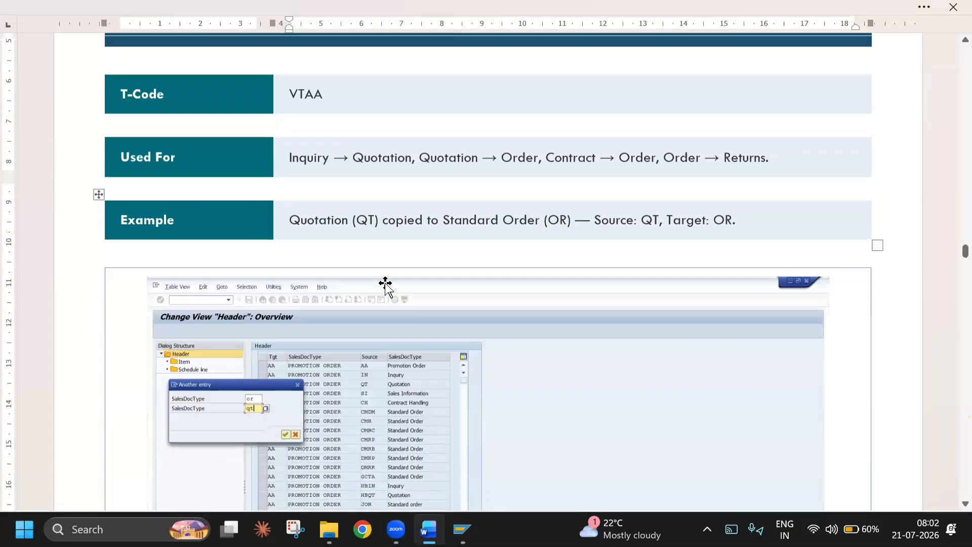
pyautogui.scroll(-11, 320, 309)
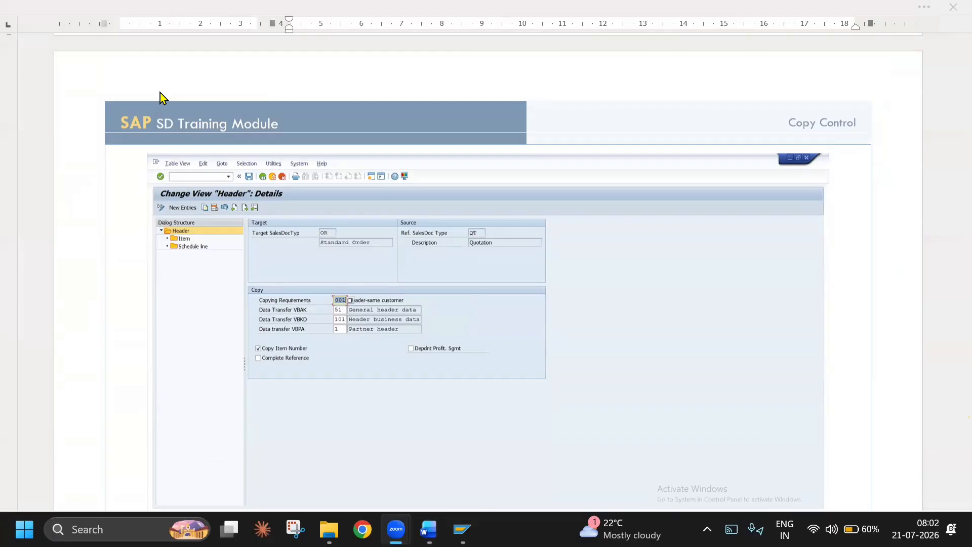
pyautogui.click(152, 75)
pyautogui.click(78, 194)
pyautogui.click(884, 53)
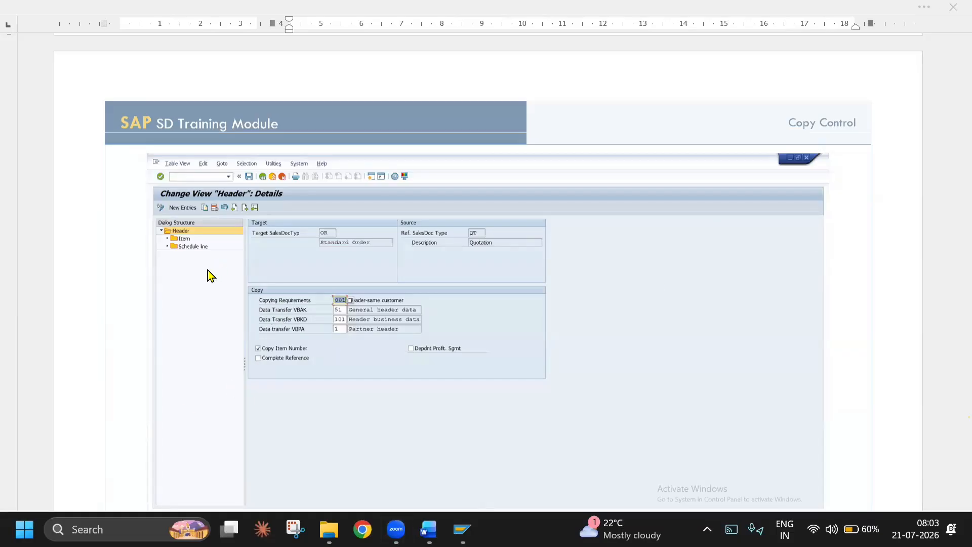
pyautogui.hotkey('alt', 'Tab')
# Step: Open the Header details for the Quotation-to-Standard-Order (QT to OR) entry
pyautogui.click(397, 287)
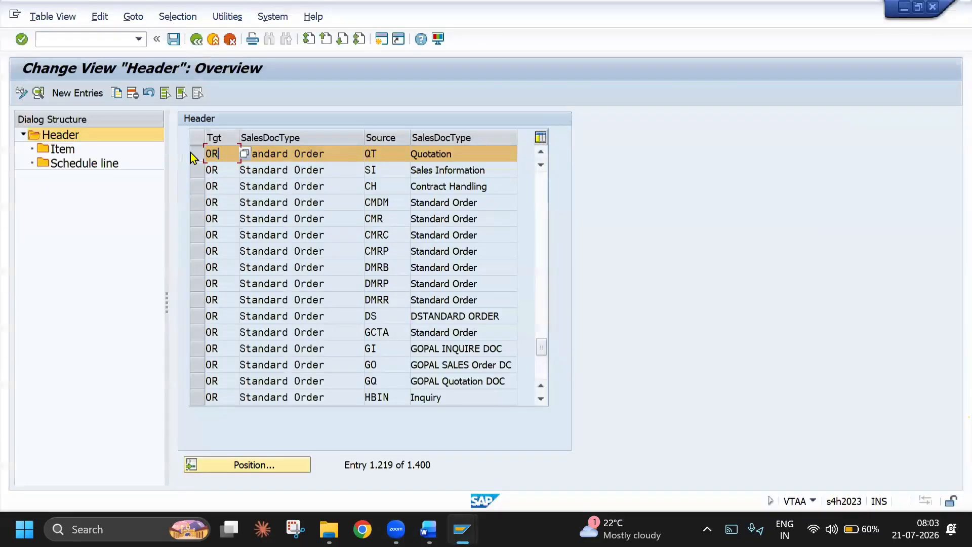
pyautogui.click(68, 133)
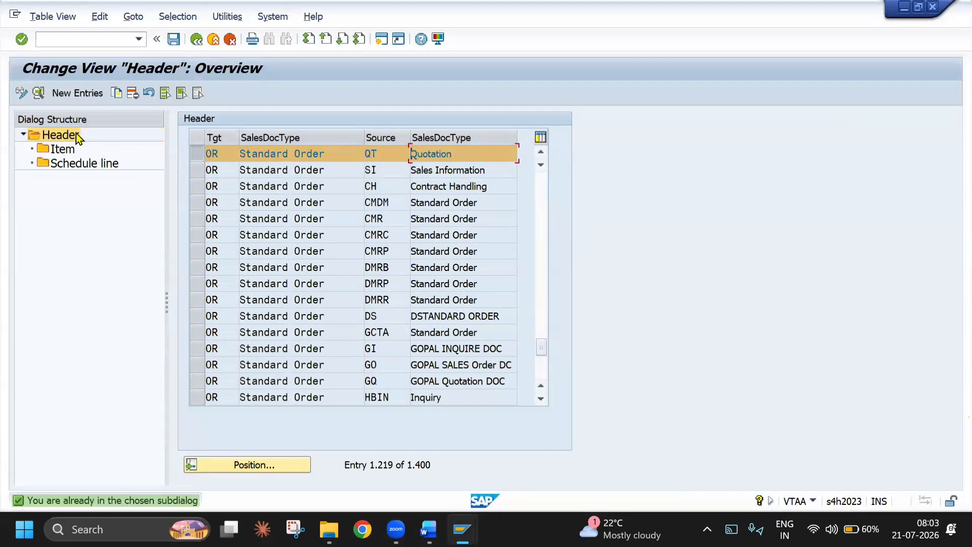
pyautogui.doubleClick(229, 152)
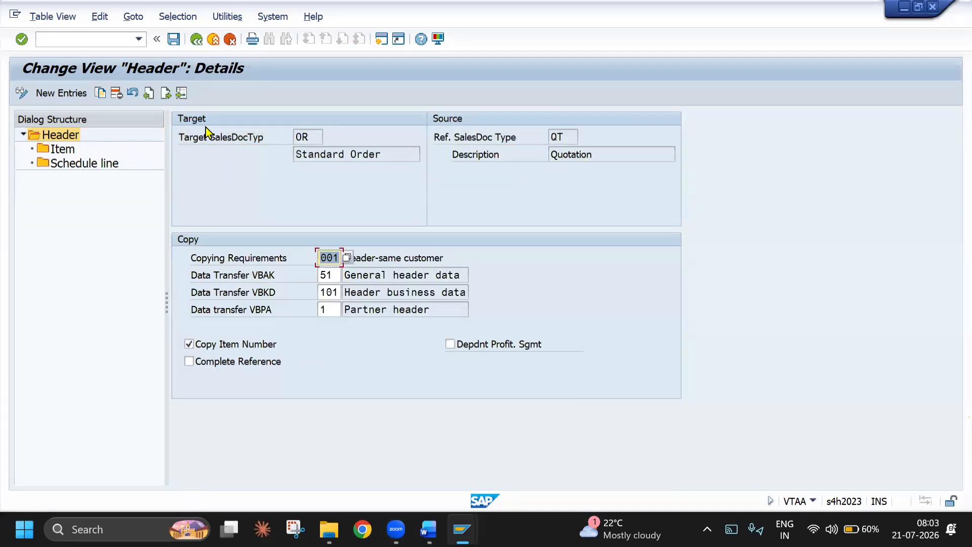
# Step: Highlight target OR, source QT, and the VBAK, VBKD and VBPA data transfer routines
pyautogui.doubleClick(302, 136)
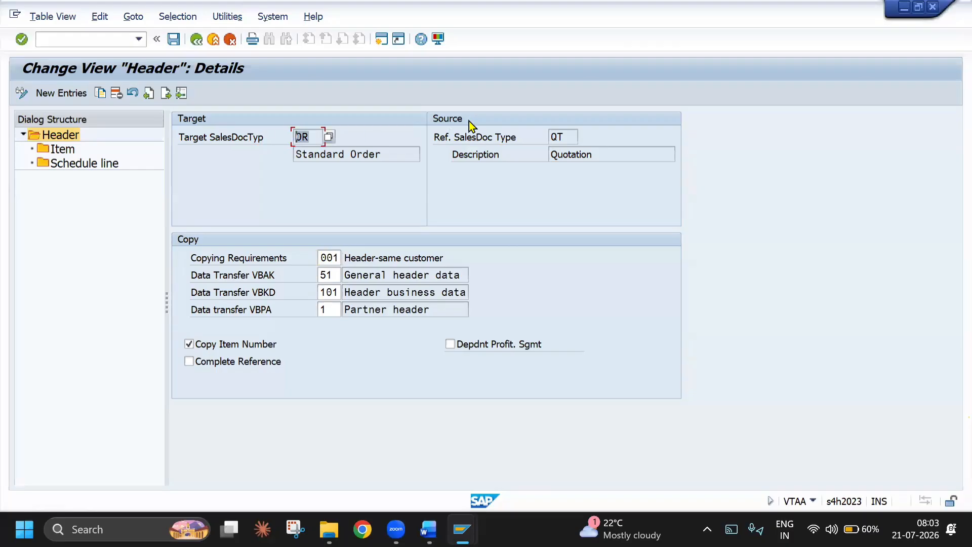
pyautogui.doubleClick(554, 137)
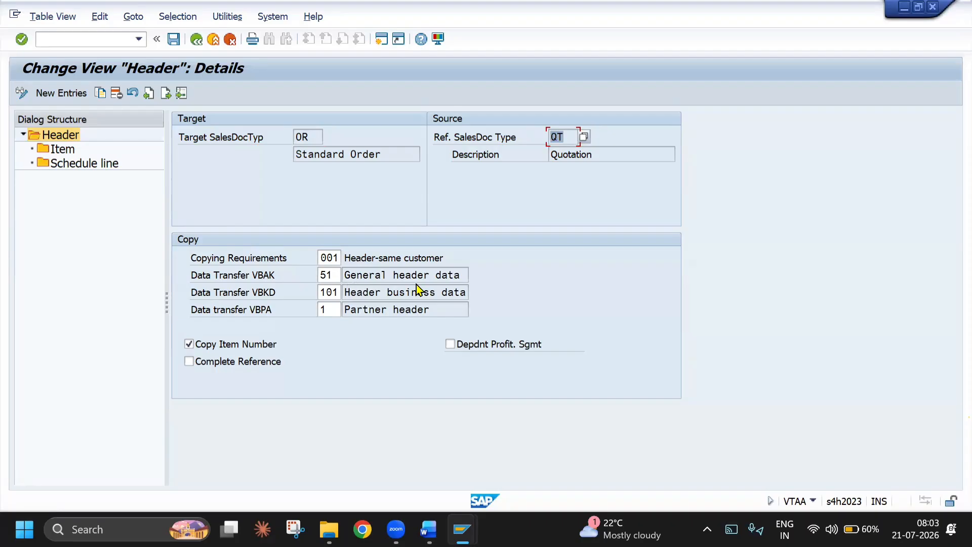
pyautogui.moveTo(395, 274); pyautogui.dragTo(555, 275)
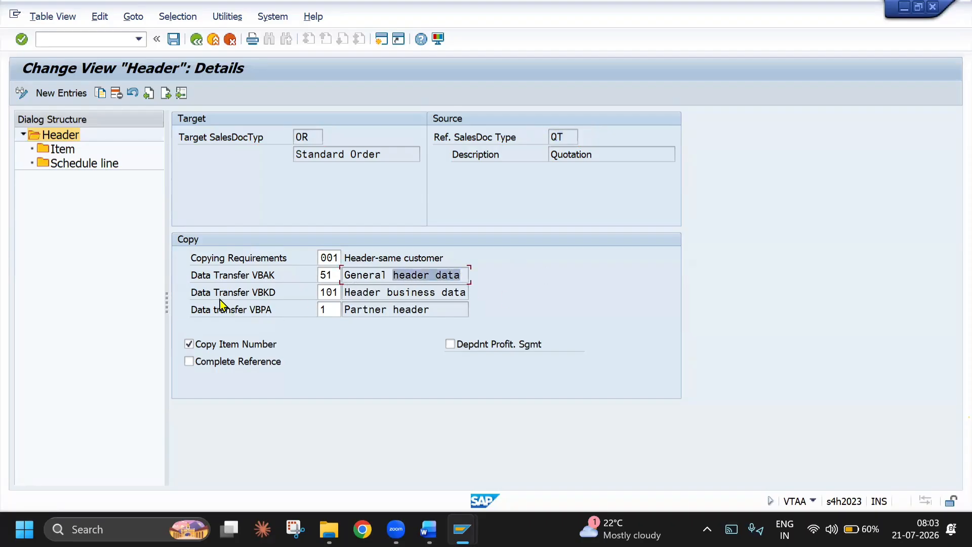
pyautogui.moveTo(362, 292); pyautogui.dragTo(552, 298)
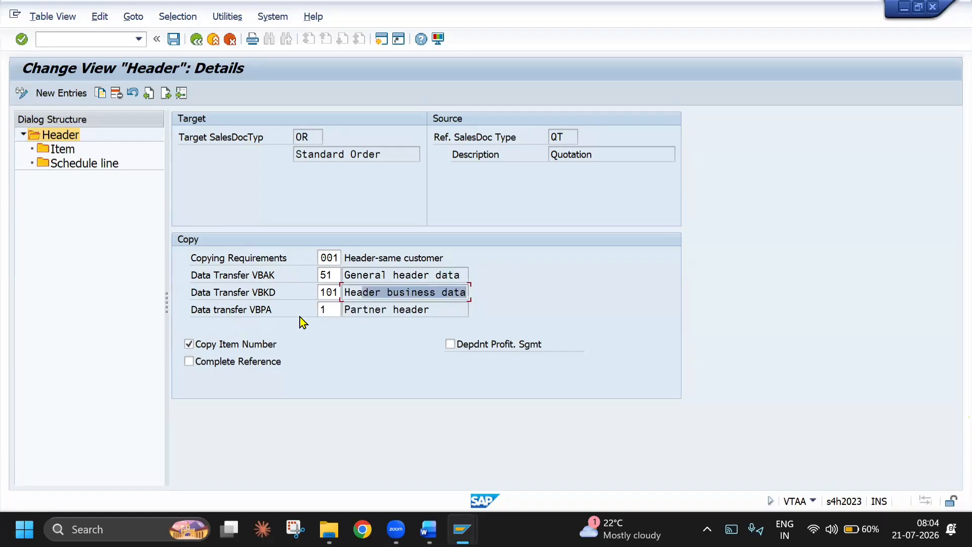
pyautogui.click(465, 308)
pyautogui.moveTo(464, 307); pyautogui.dragTo(362, 309)
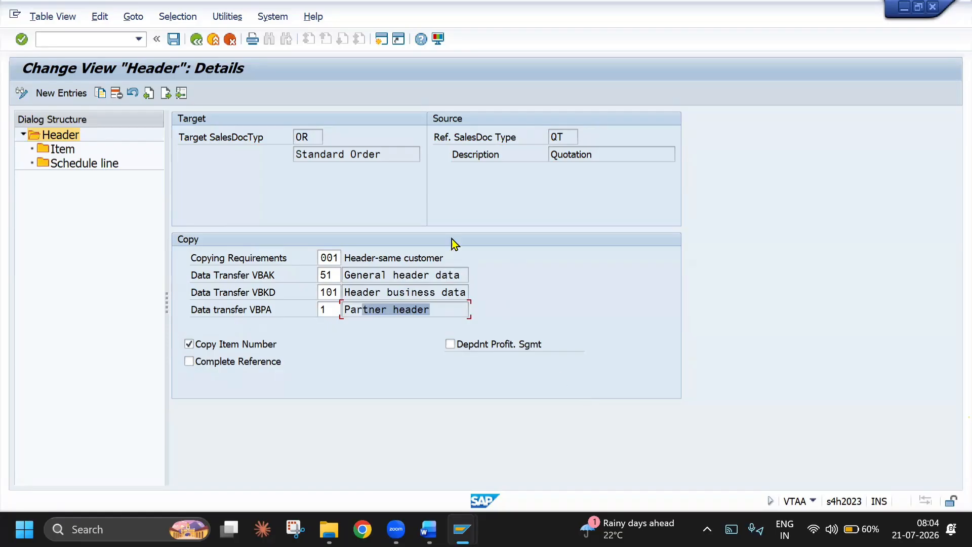
pyautogui.hotkey('alt', 'Tab')
# Step: Scroll through the Copying Requirement 001 note and Routines screenshots in the Word document
pyautogui.scroll(-5, 329, 338)
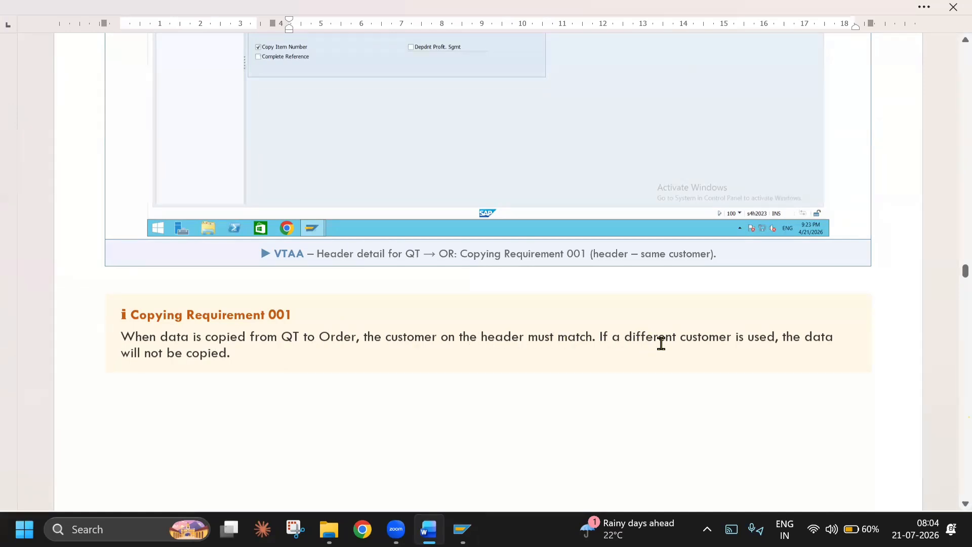
pyautogui.scroll(-10, 368, 340)
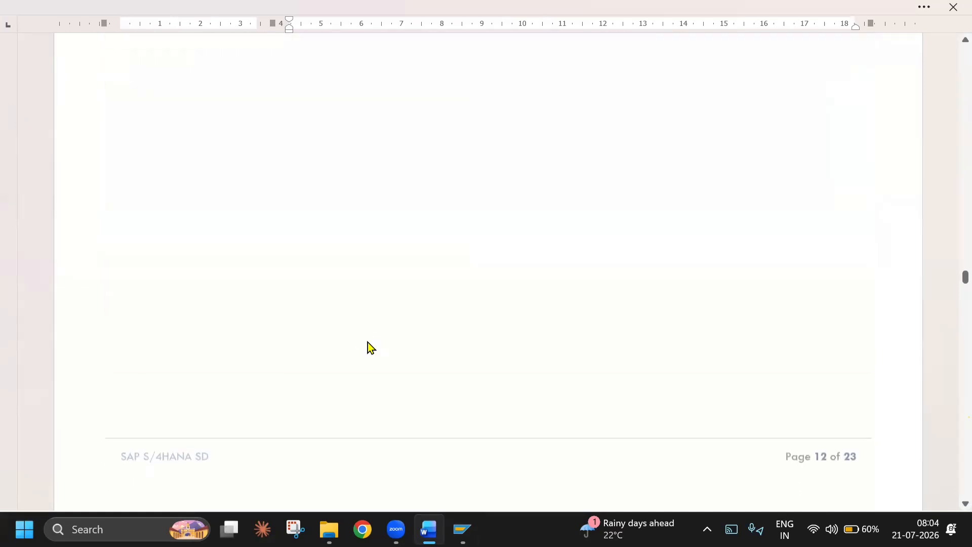
pyautogui.scroll(-4, 366, 341)
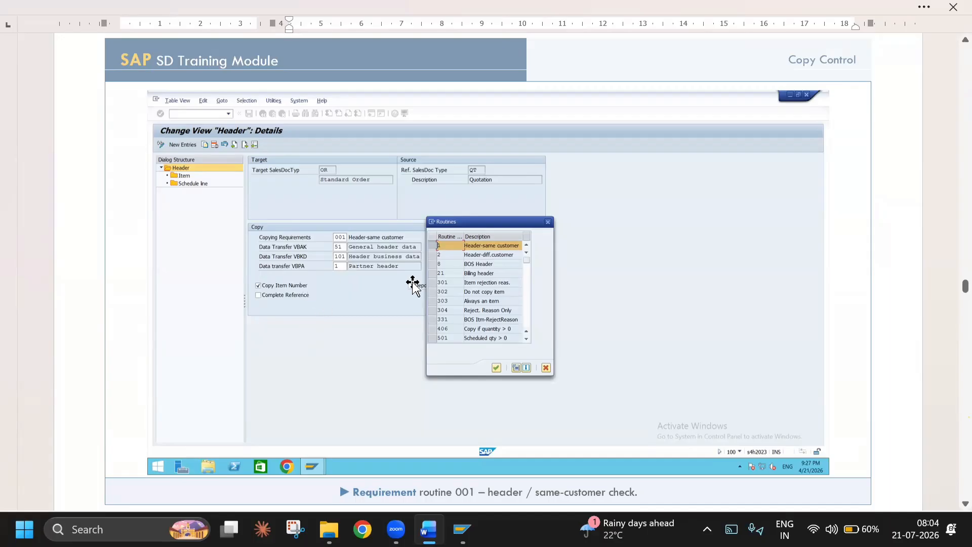
pyautogui.scroll(-6, 404, 308)
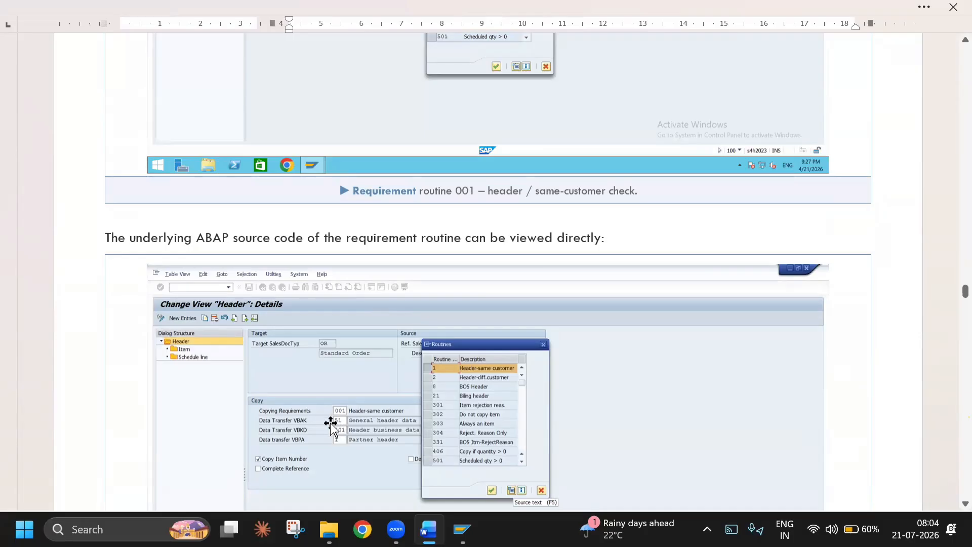
pyautogui.scroll(-7, 380, 408)
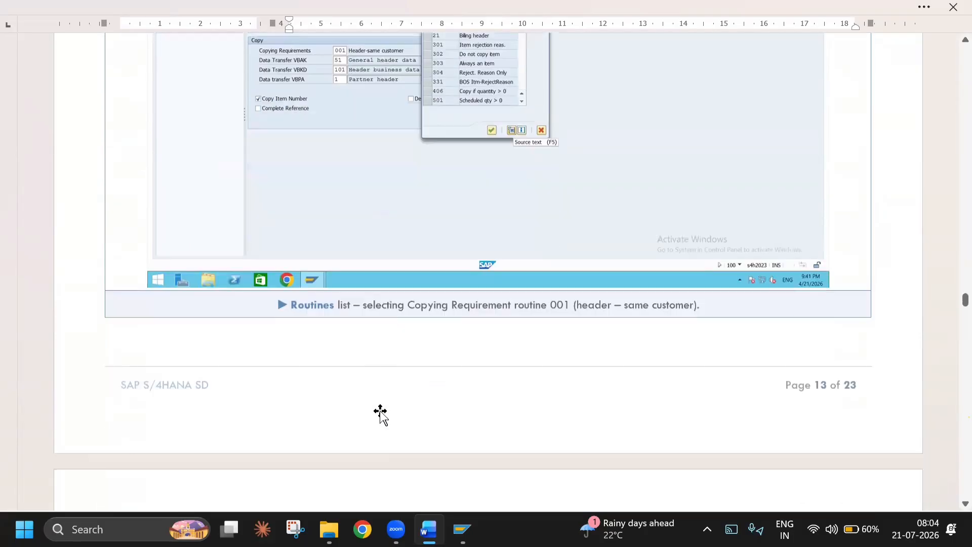
pyautogui.scroll(-5, 380, 413)
pyautogui.scroll(-13, 380, 408)
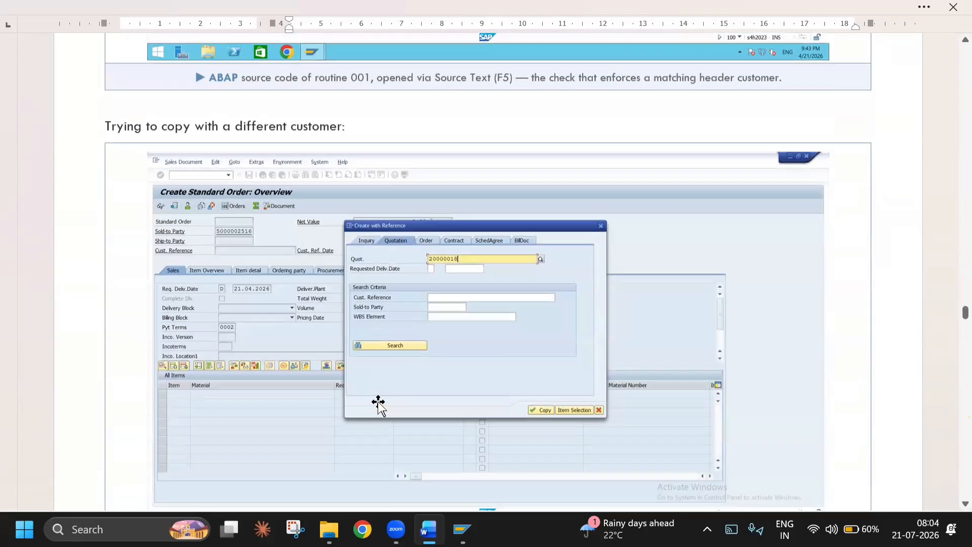
pyautogui.scroll(20, 378, 404)
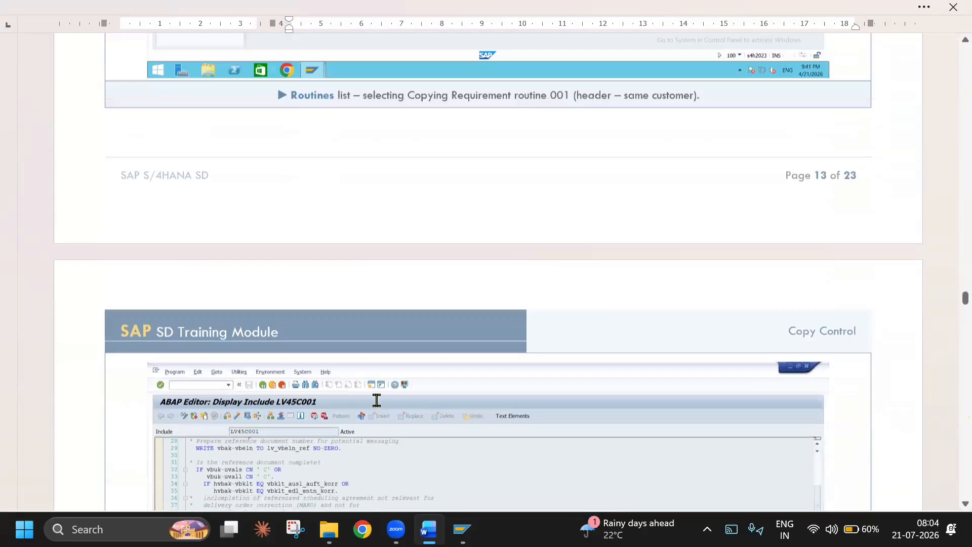
pyautogui.scroll(6, 378, 405)
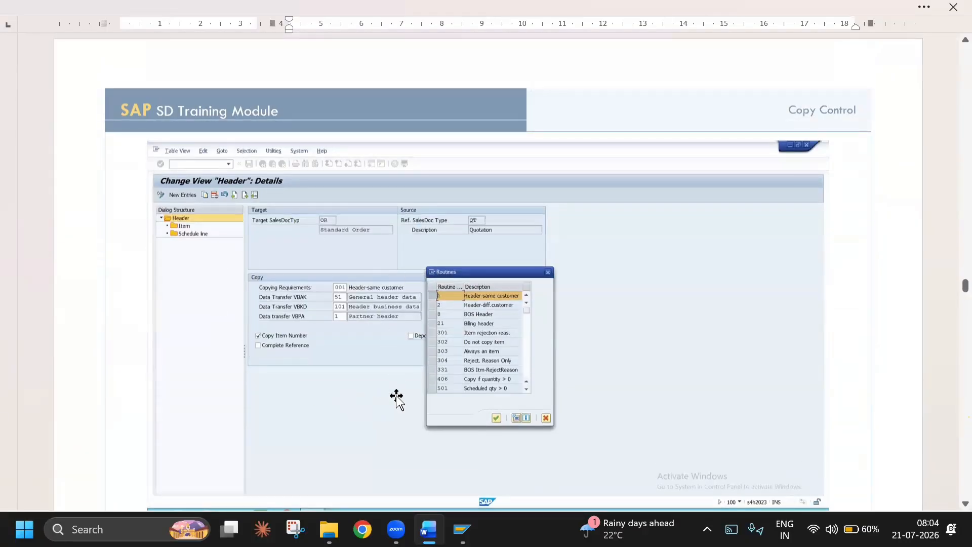
pyautogui.hotkey('alt', 'Tab')
# Step: Open the value help for copying requirement 001 and move the Routines list aside
pyautogui.click(333, 257)
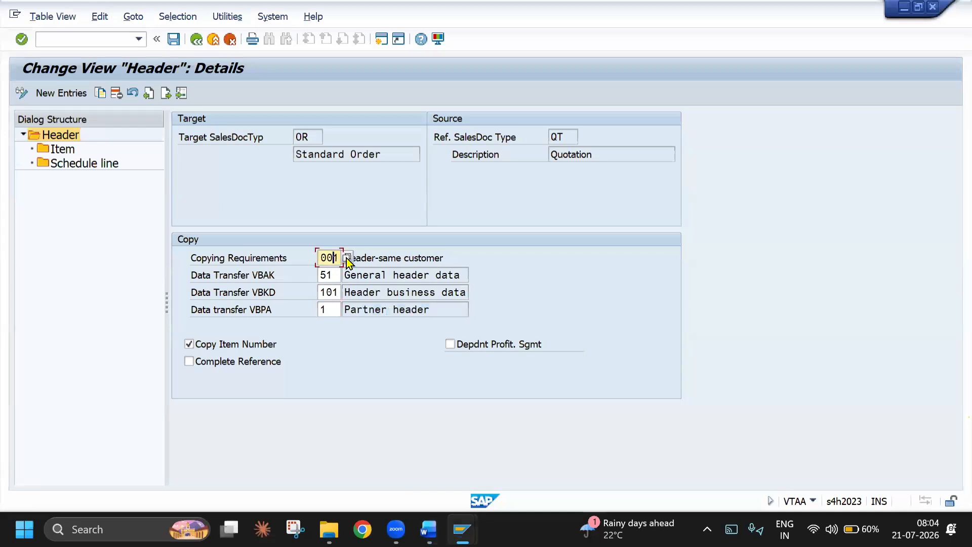
pyautogui.click(348, 258)
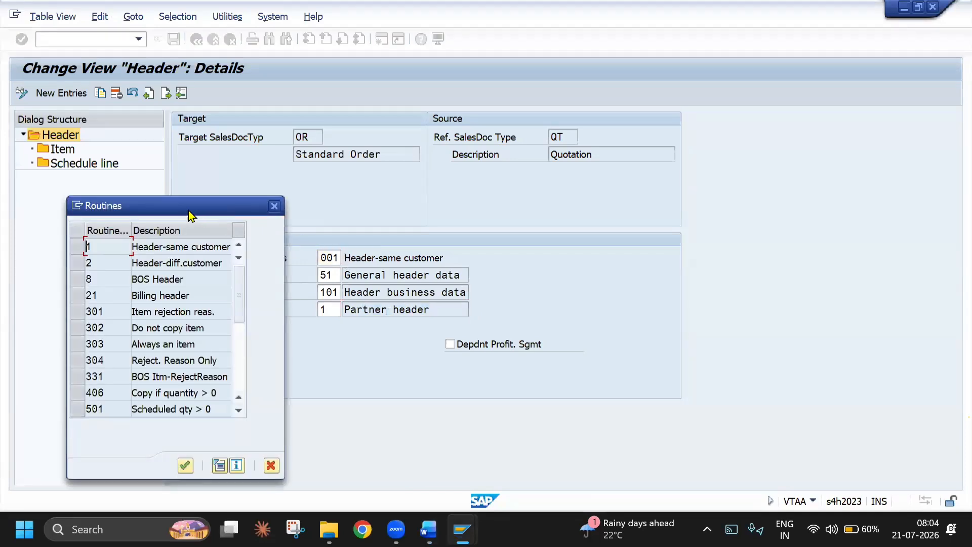
pyautogui.moveTo(185, 211); pyautogui.dragTo(659, 186)
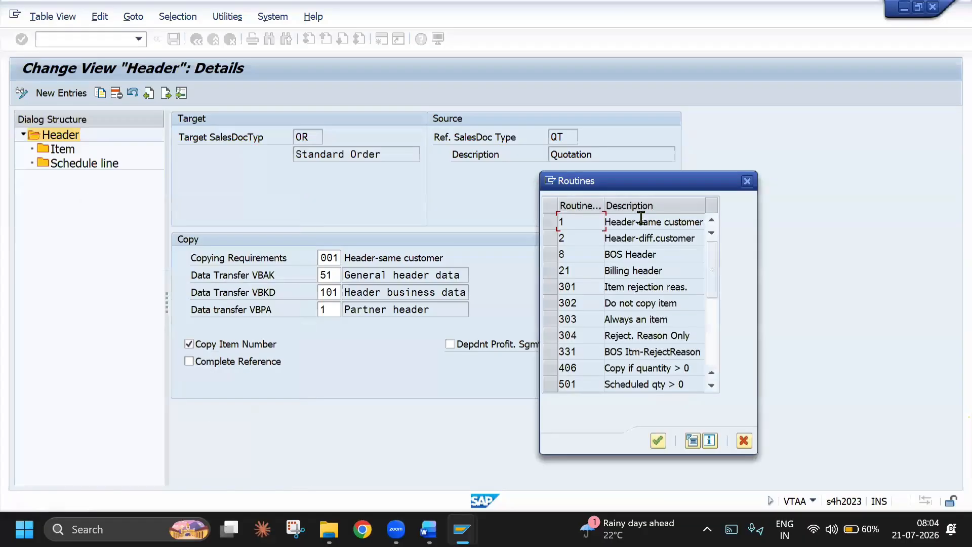
pyautogui.click(620, 225)
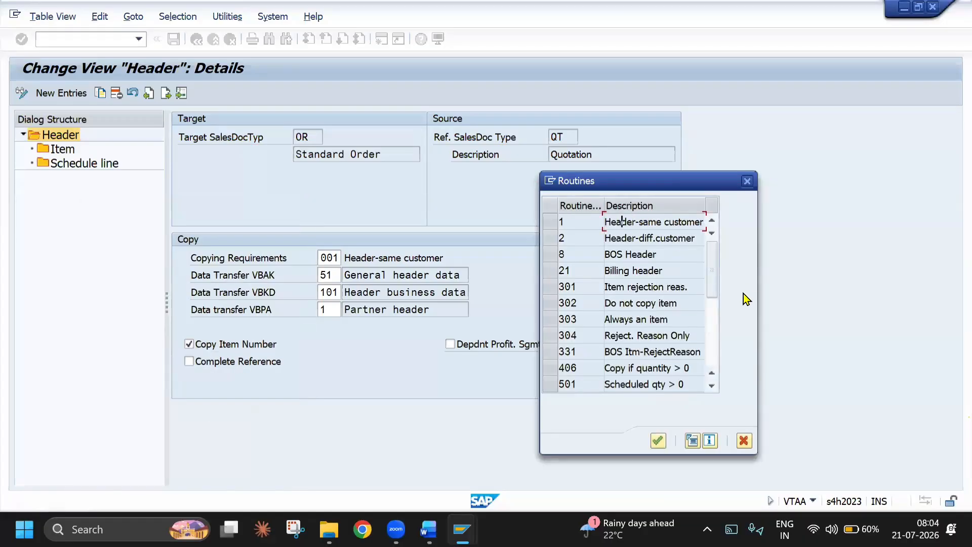